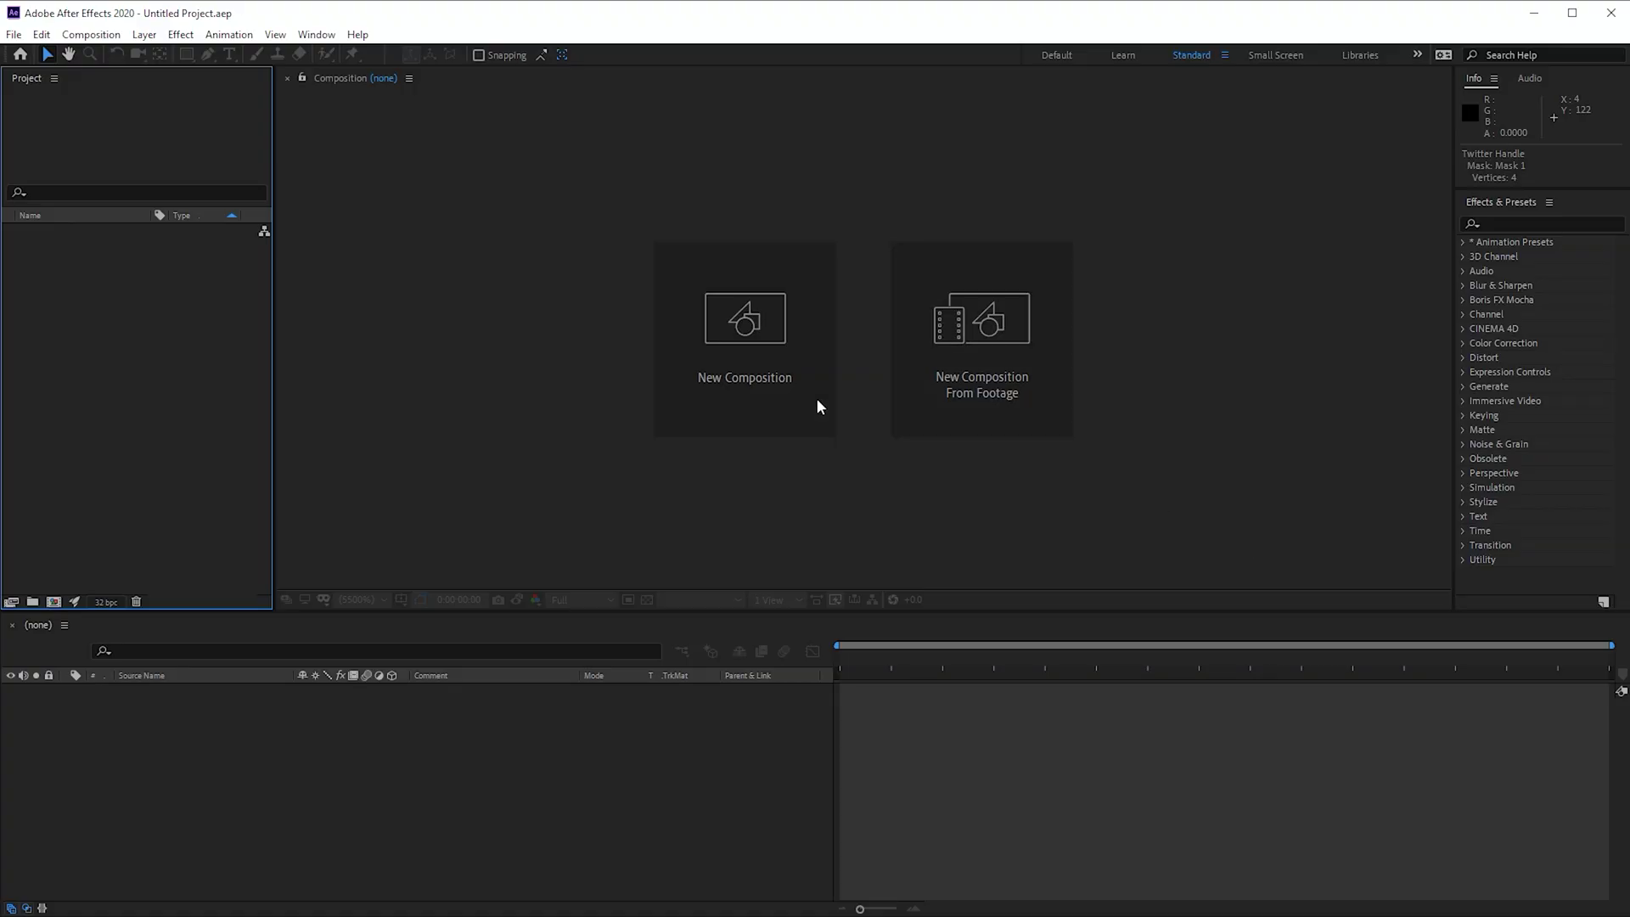
Create a new composition, Comp 1, at 1920×1080, 30 fps and 0:00:58:00 duration.
click(792, 378)
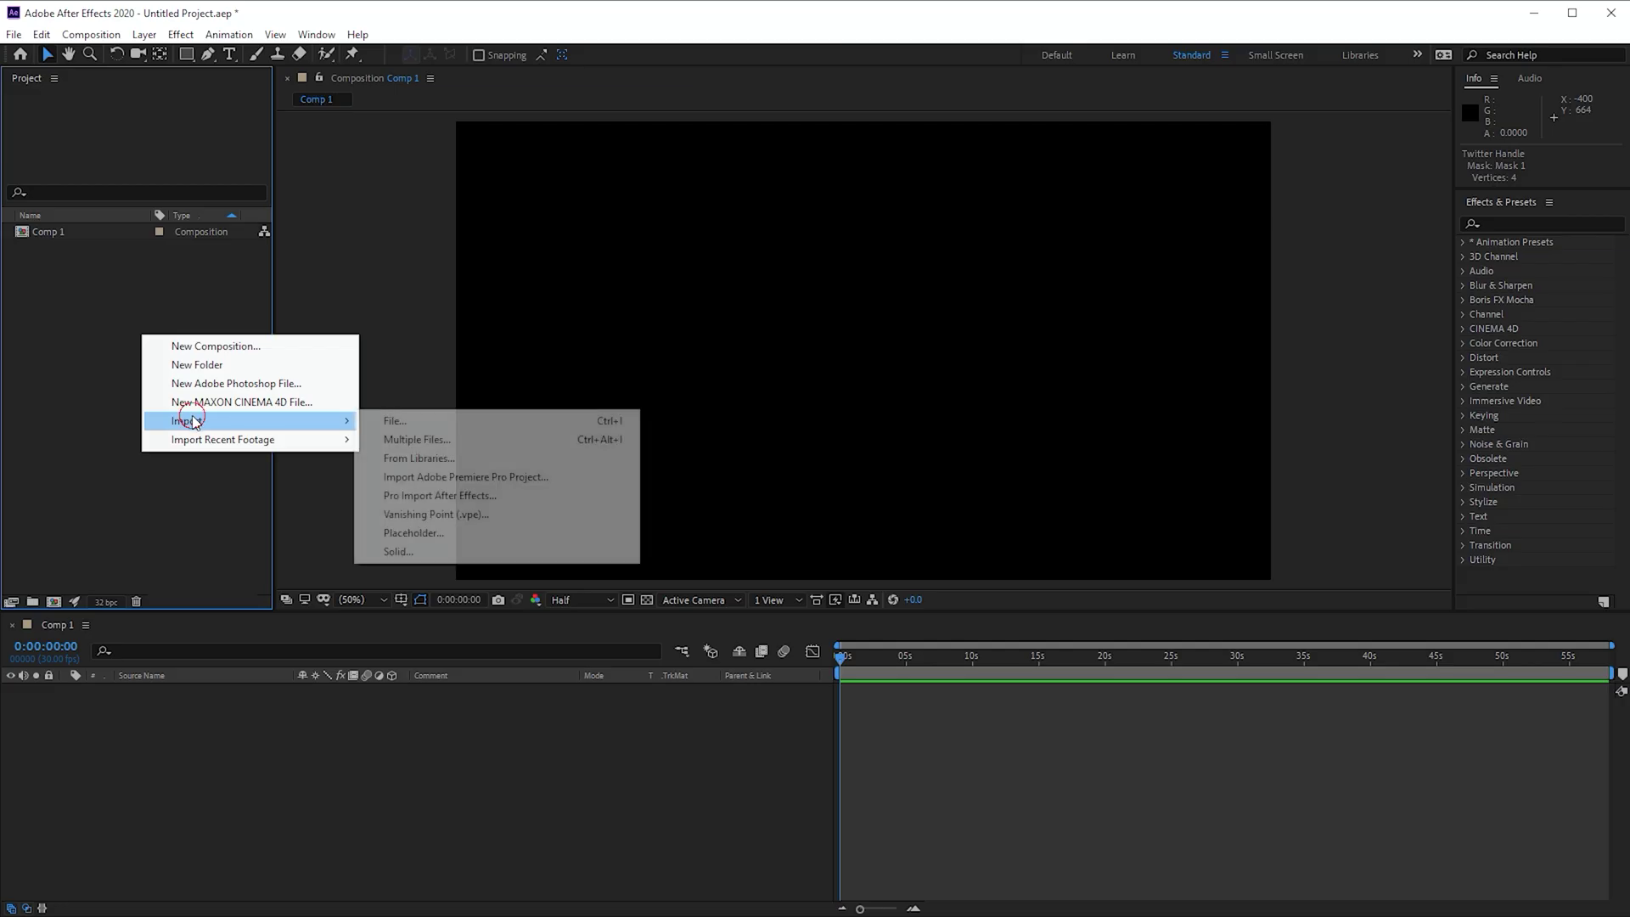
Import Instagram Logo.png and place it in Comp 1 as a full-frame layer.
click(394, 425)
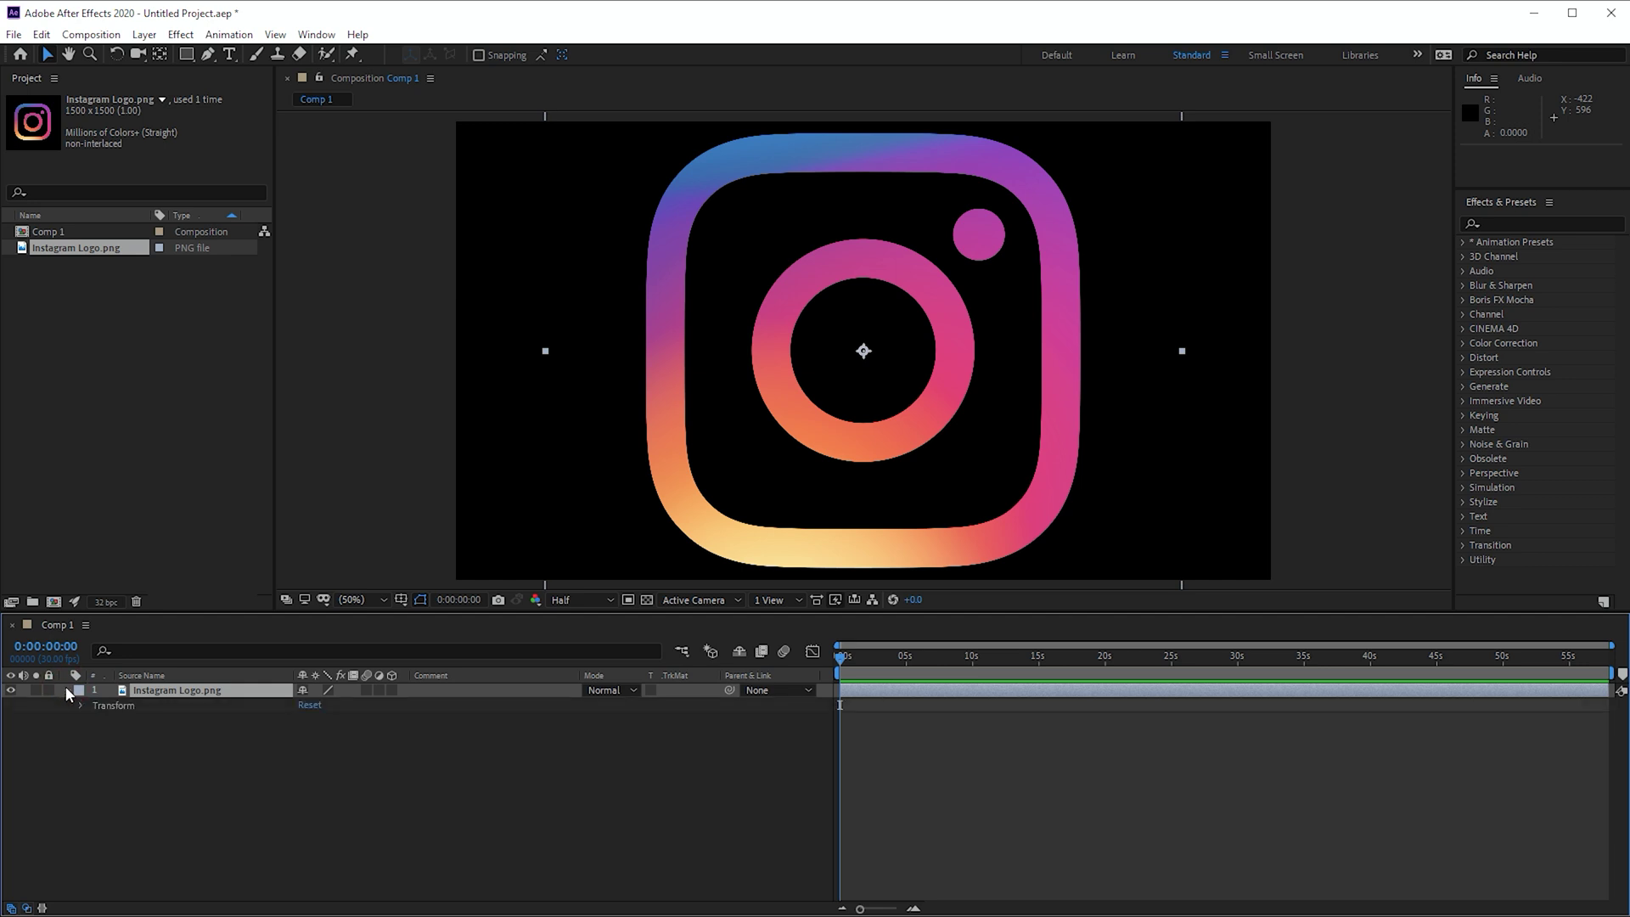
Scale the logo to 10%, move it to the bottom-left corner, and set a Scale keyframe at 0:00.
click(81, 706)
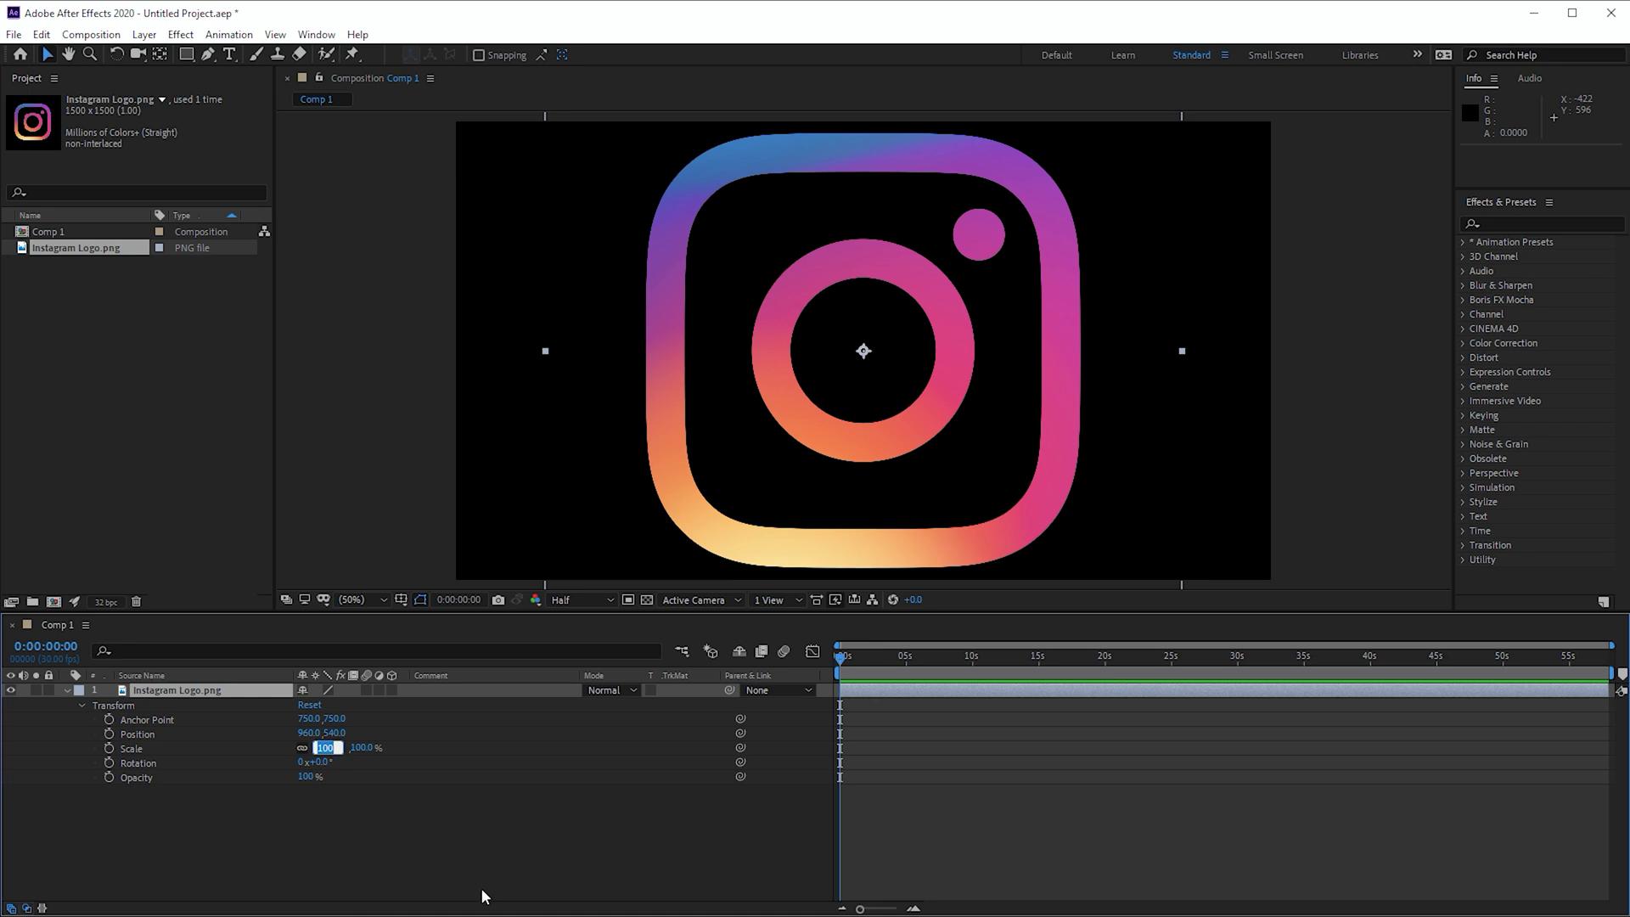
text(10)
key(Return)
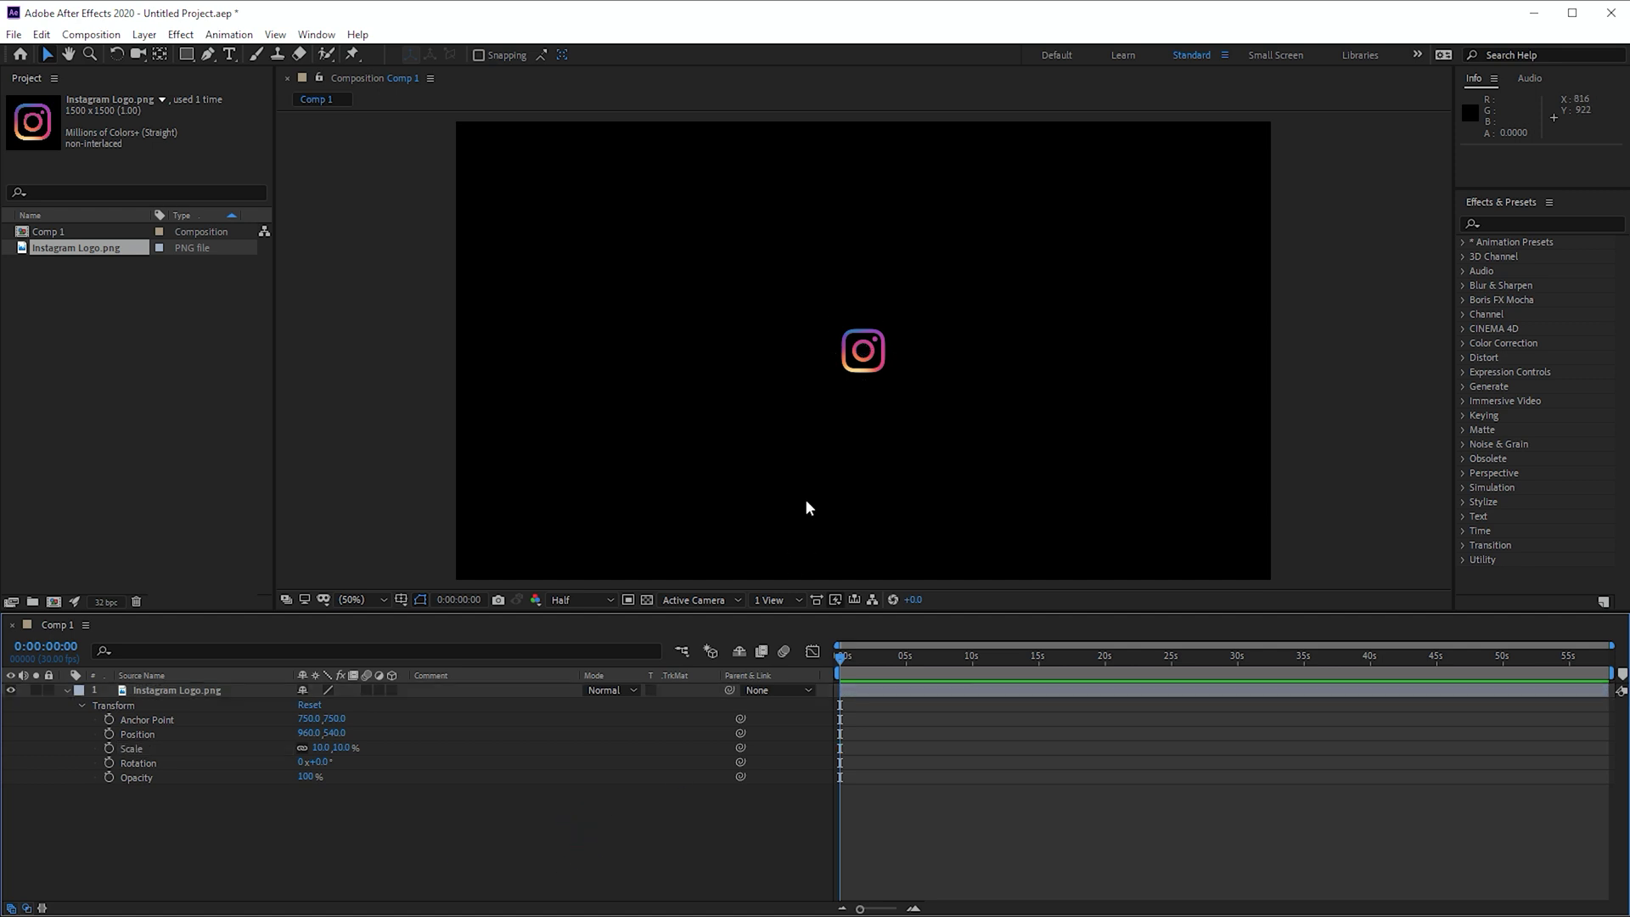
drag(870, 376, 494, 558)
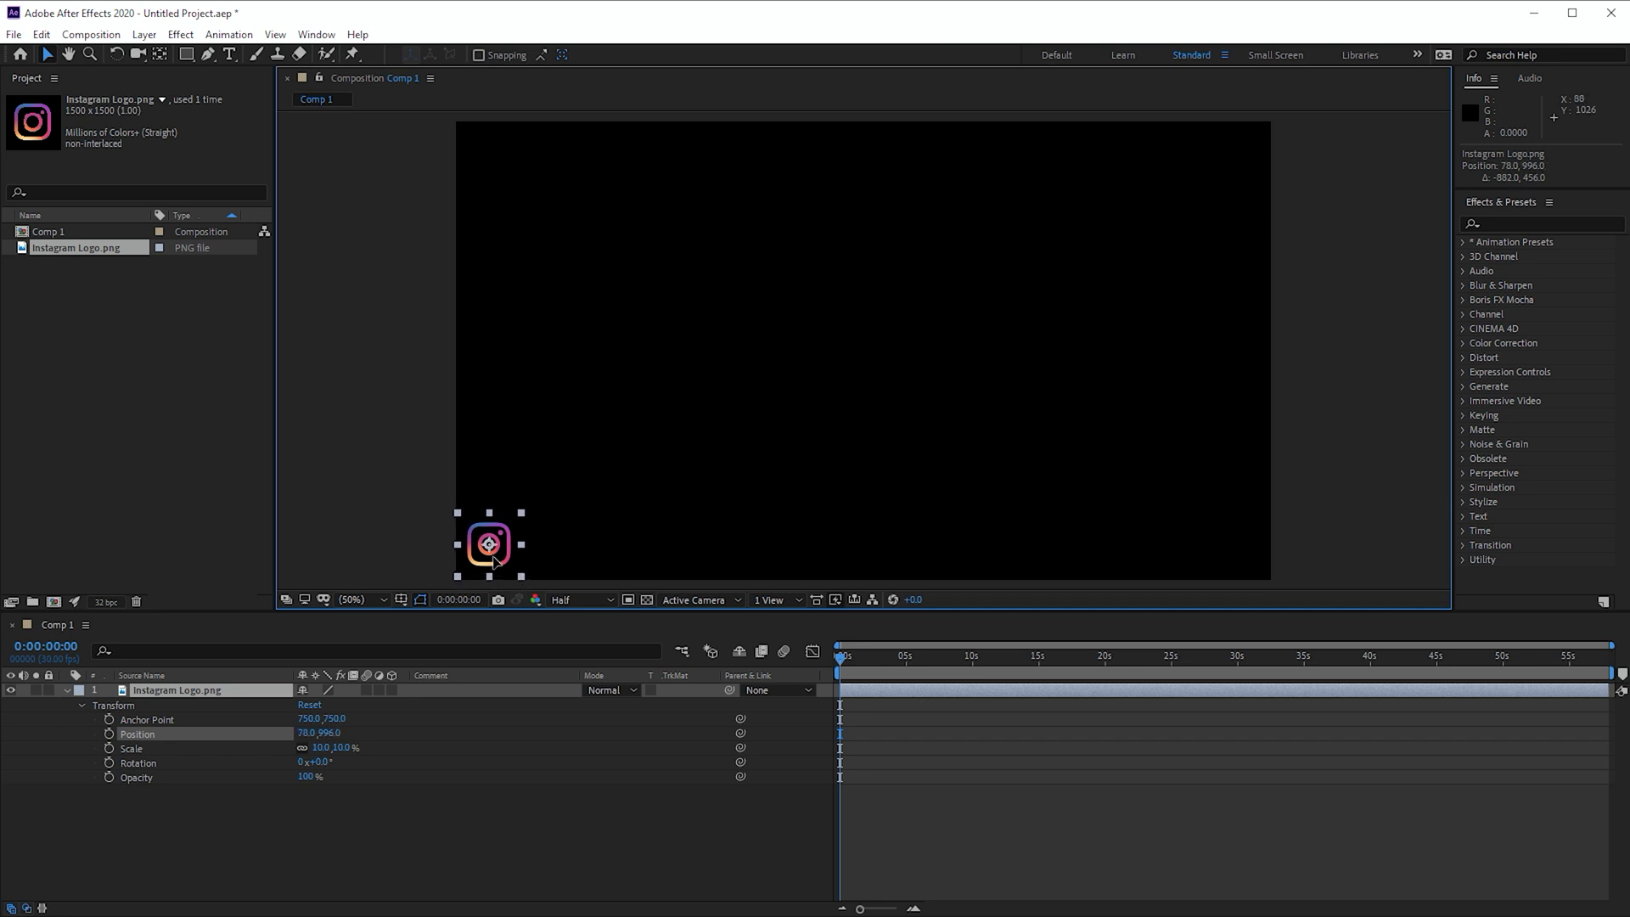
click(468, 840)
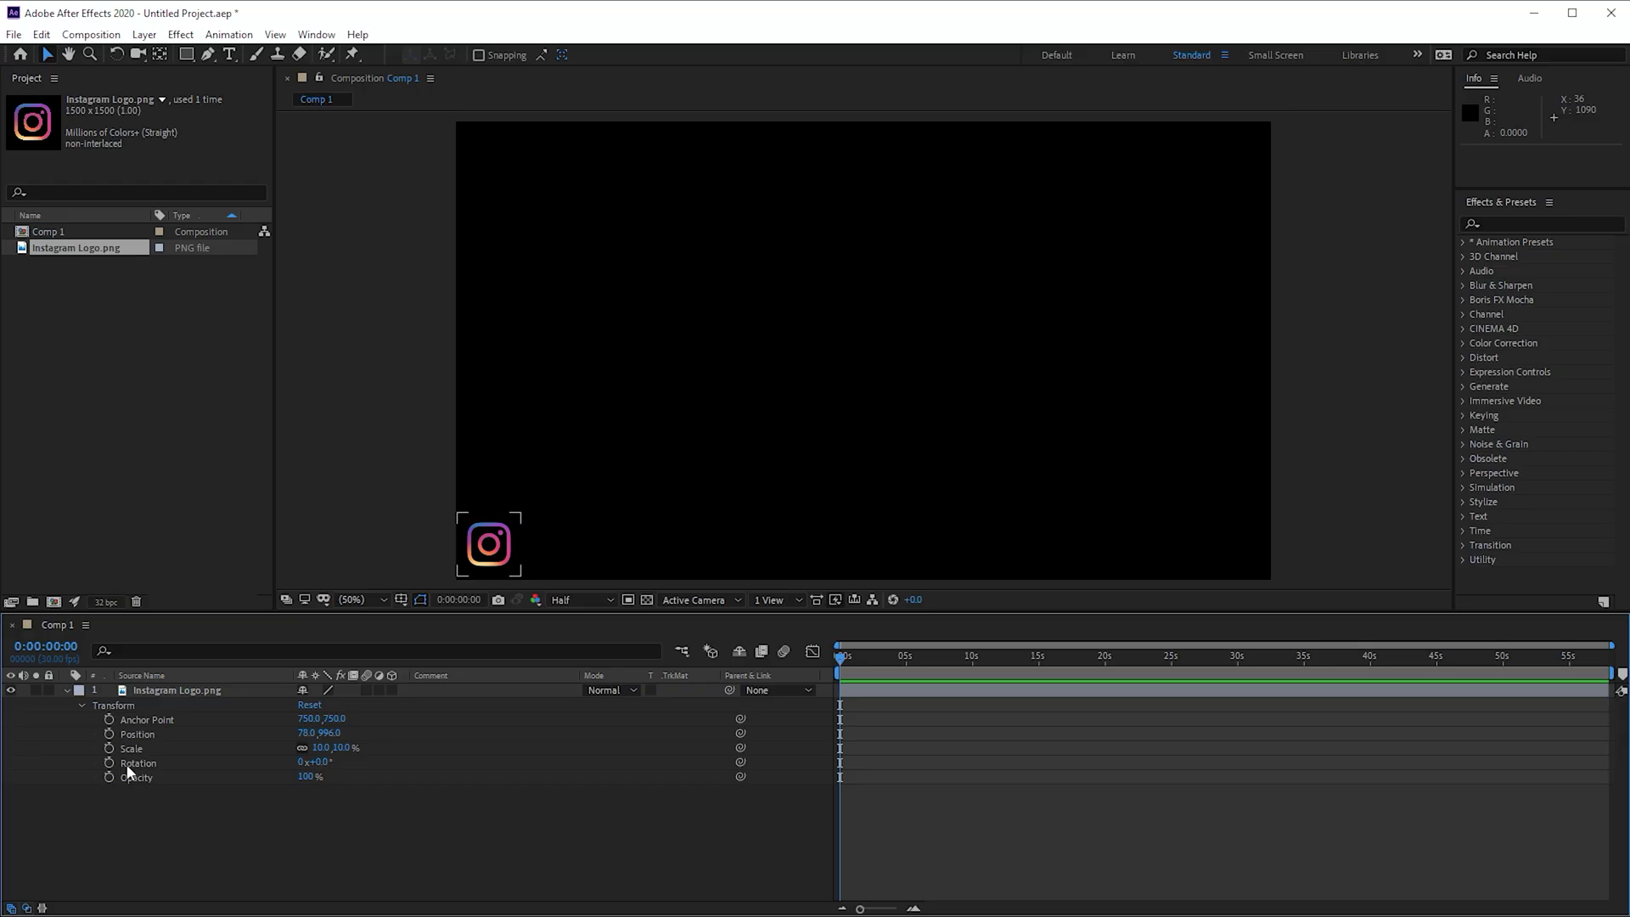
click(106, 750)
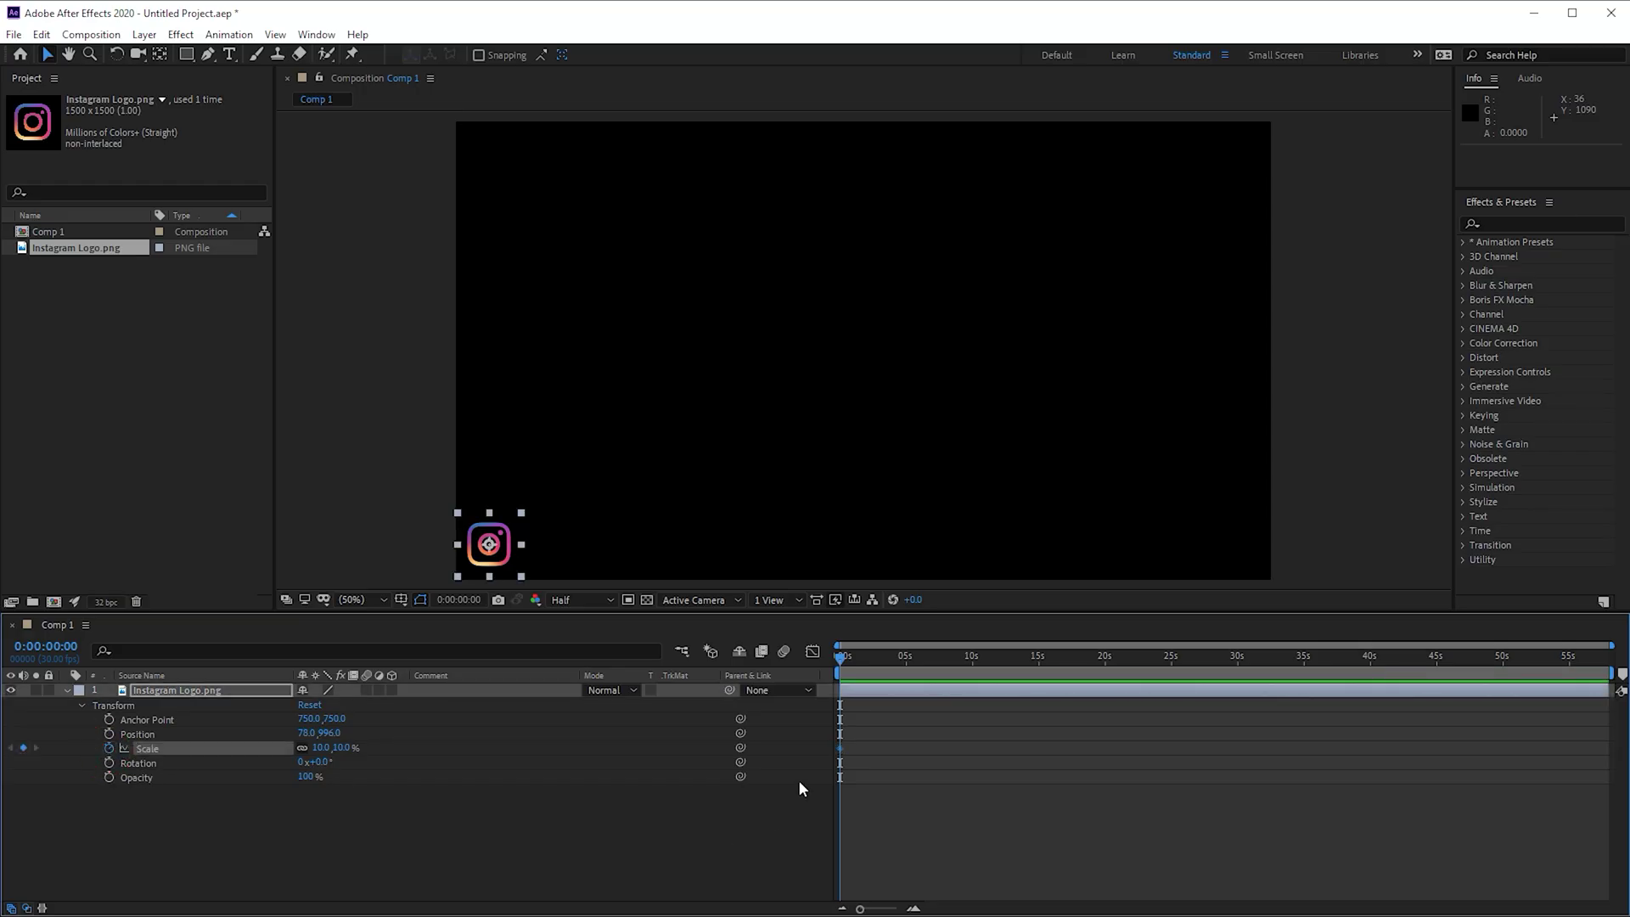
Add a 0% Scale keyframe for the logo at 0:00.
drag(839, 750, 869, 753)
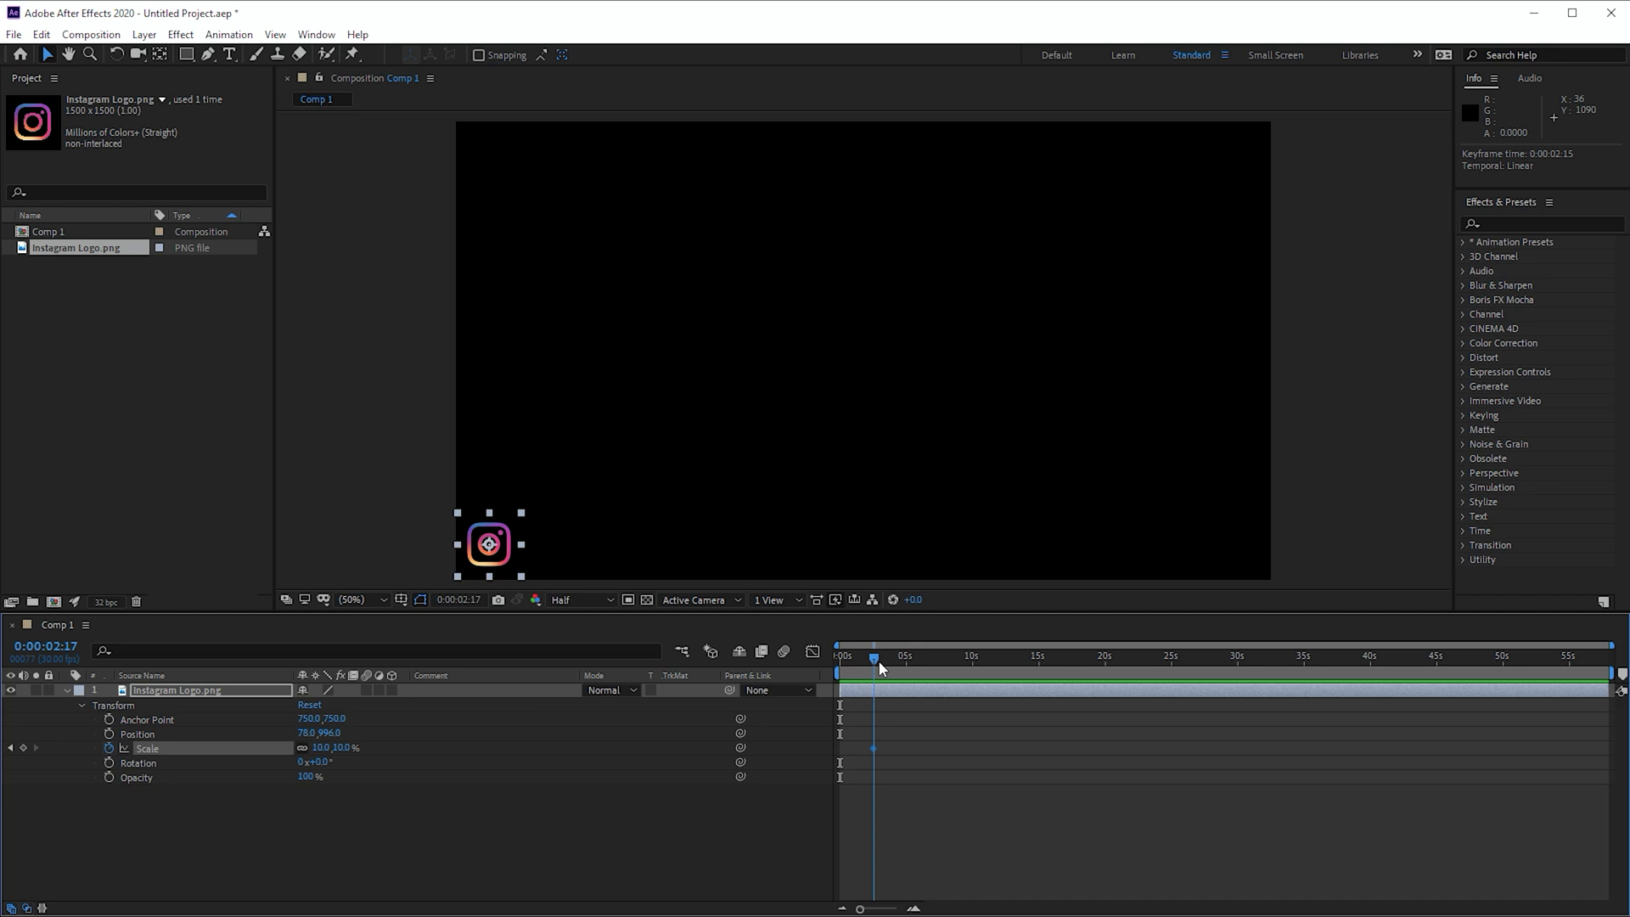
drag(878, 661, 827, 670)
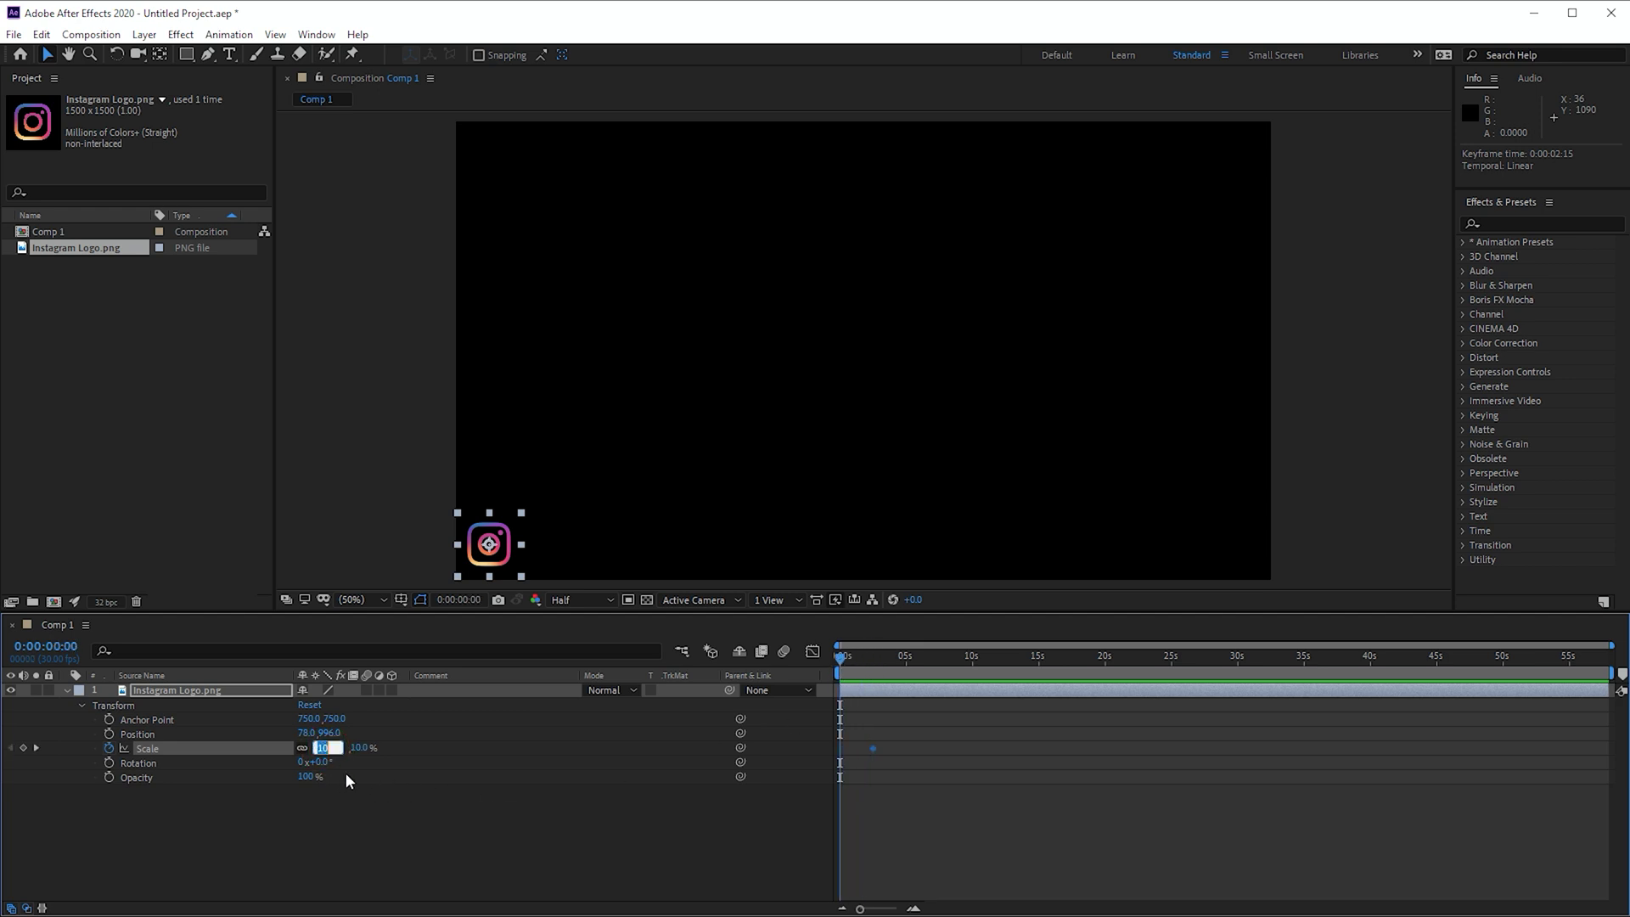
text(0)
key(Return)
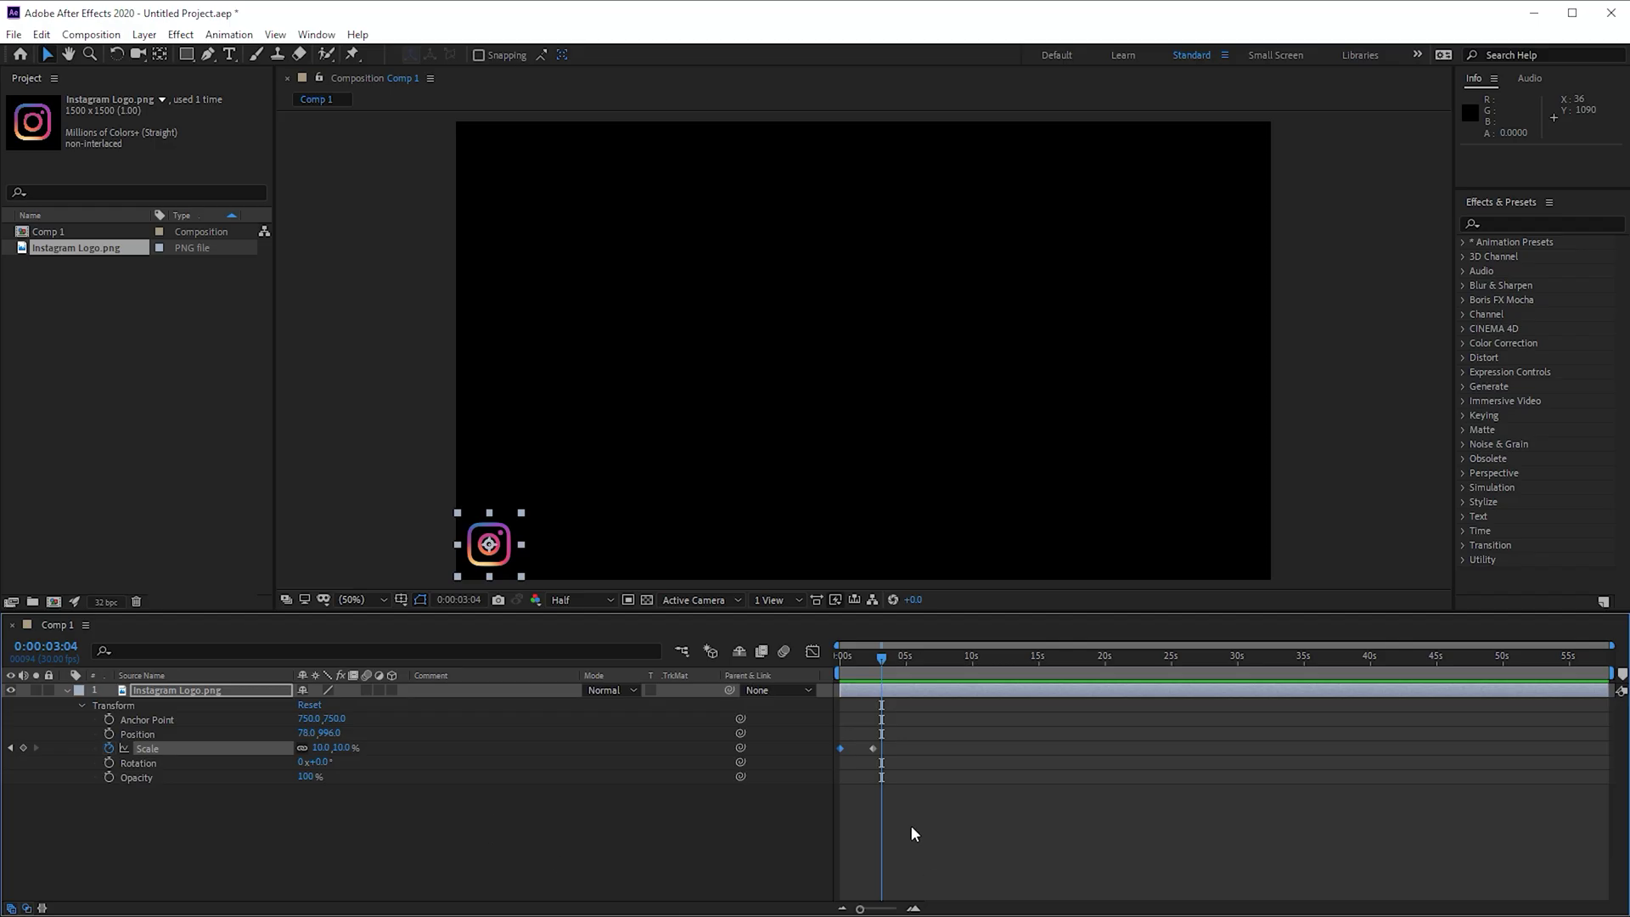
click(867, 655)
scroll(868, 655, up, 5)
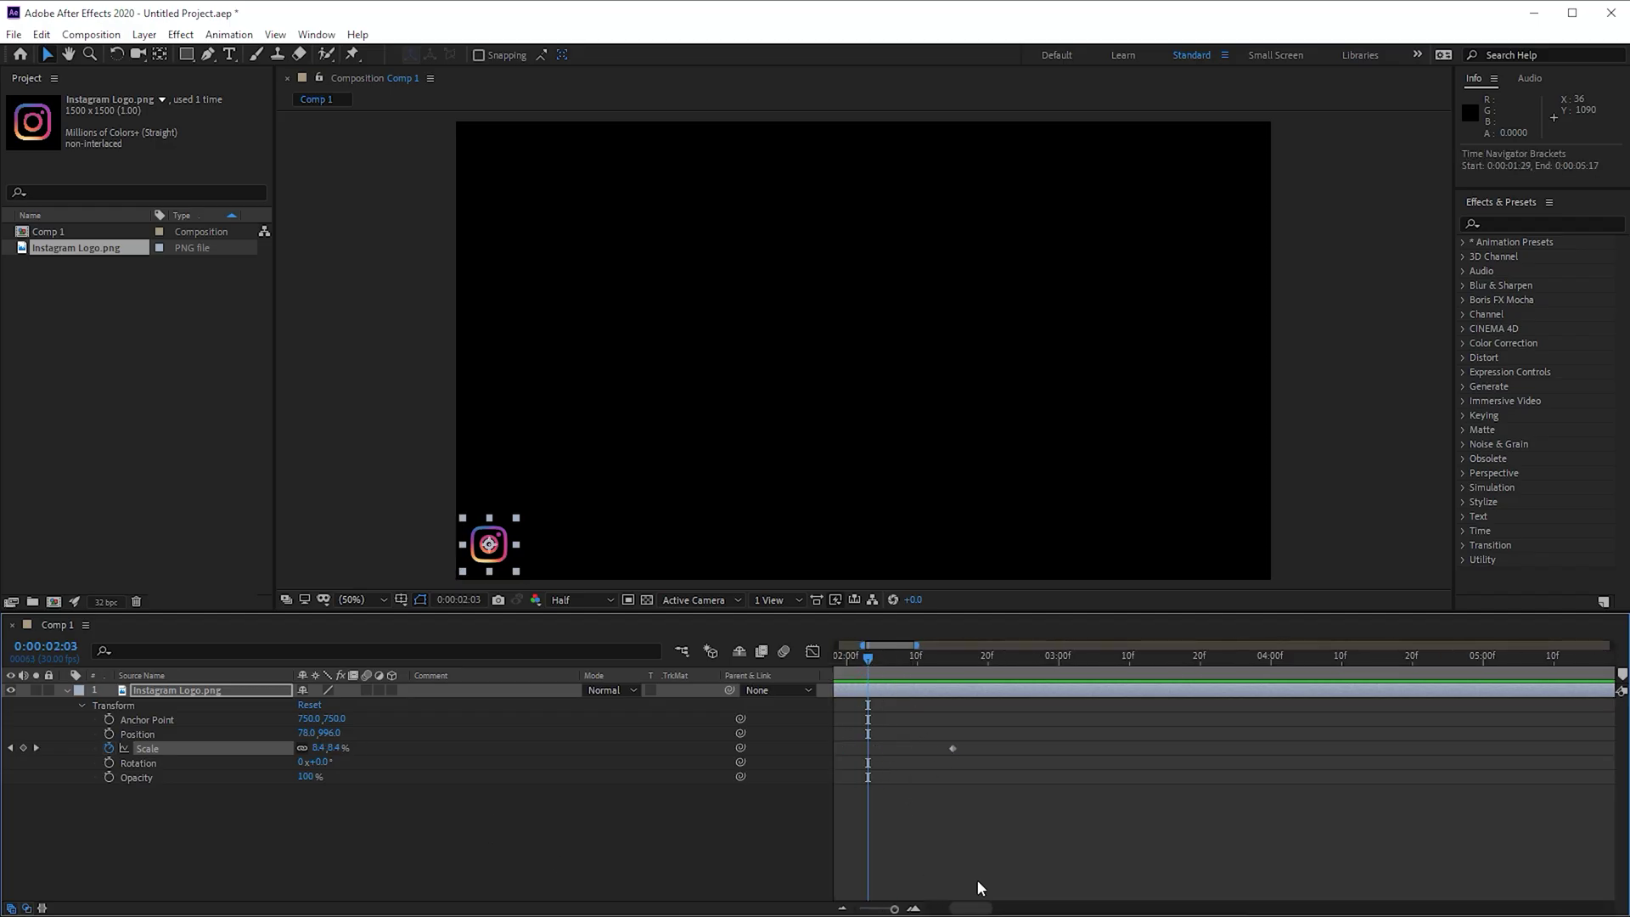
scroll(964, 910, down, 5)
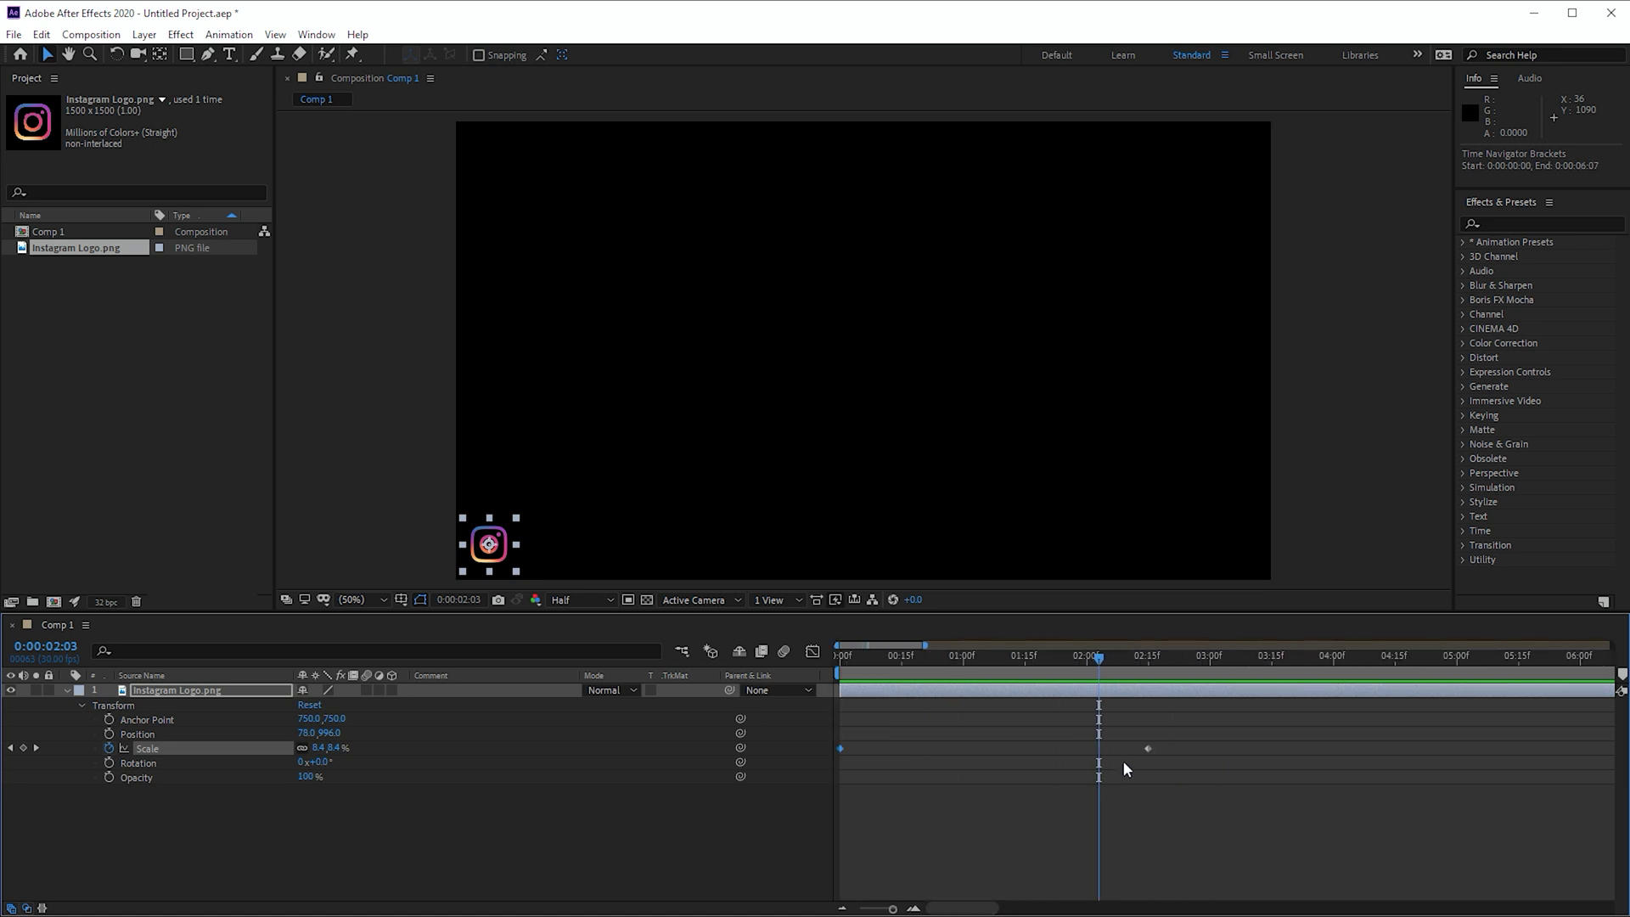
Move the 10% Scale keyframe to about 0:16 and apply Easy Ease to both keyframes.
drag(1148, 745, 1050, 751)
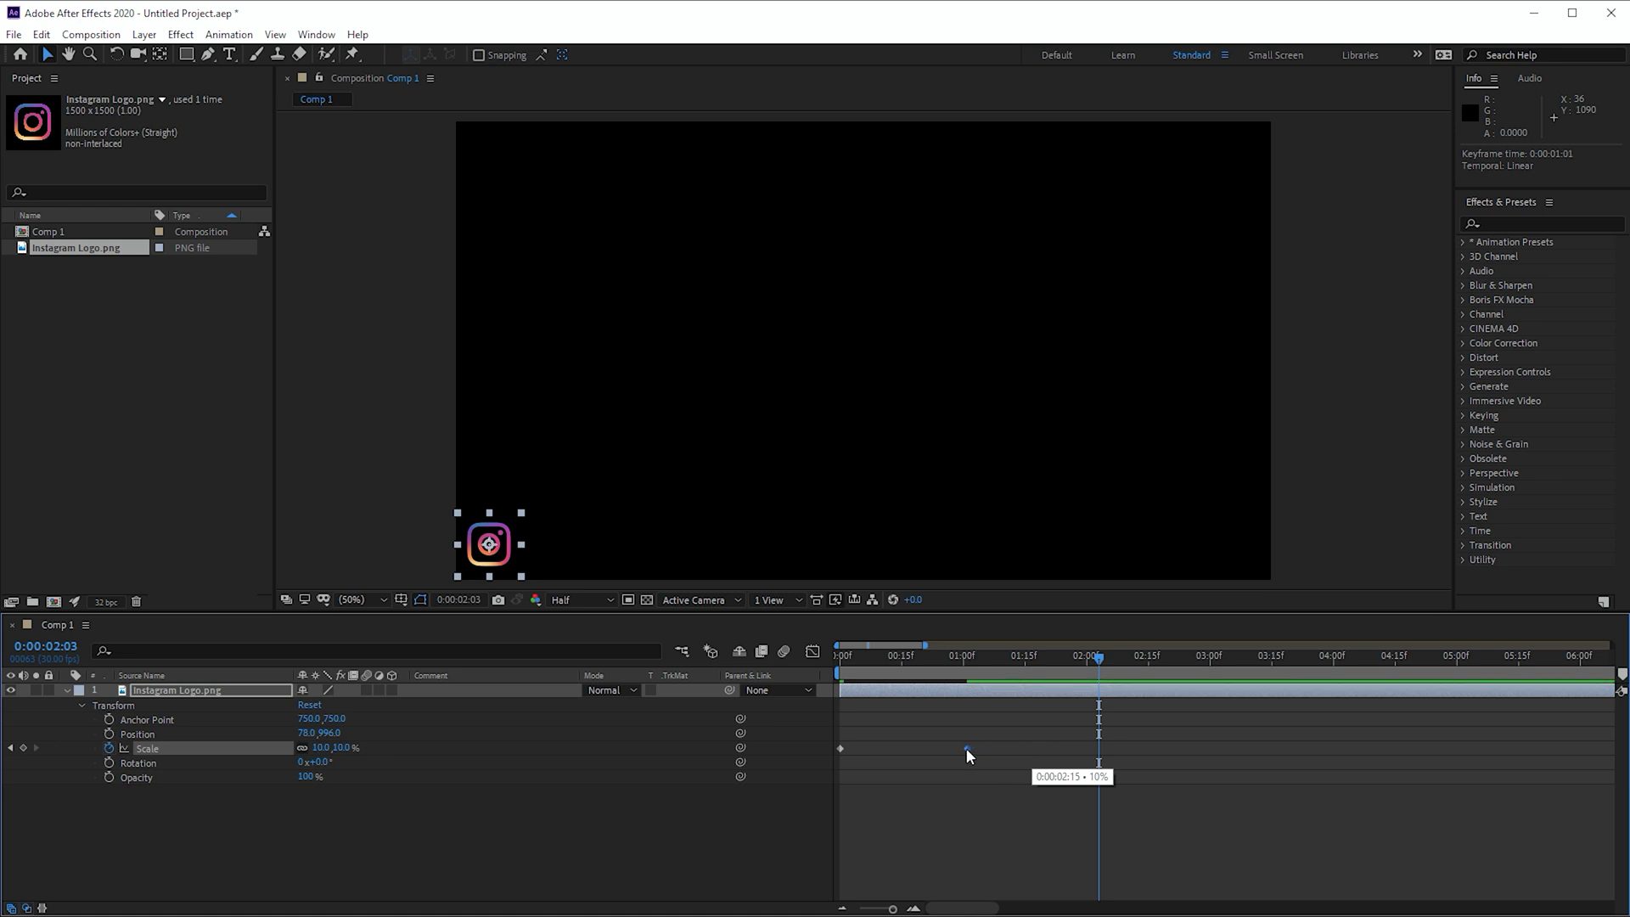
key(Home)
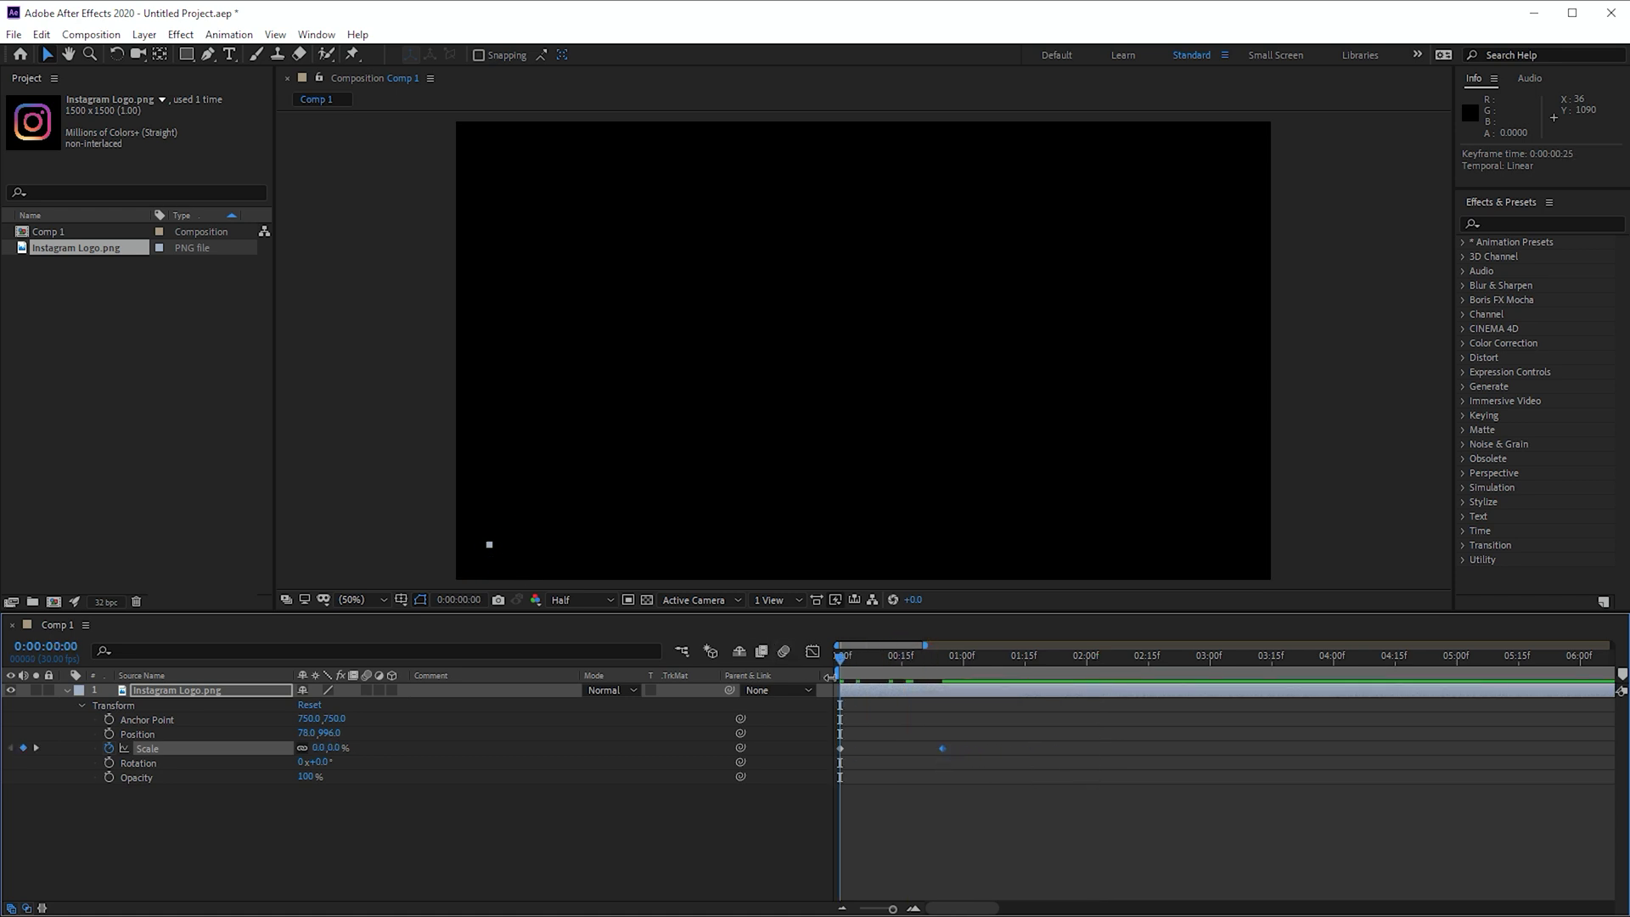
drag(943, 748, 905, 749)
key(Home)
key(space)
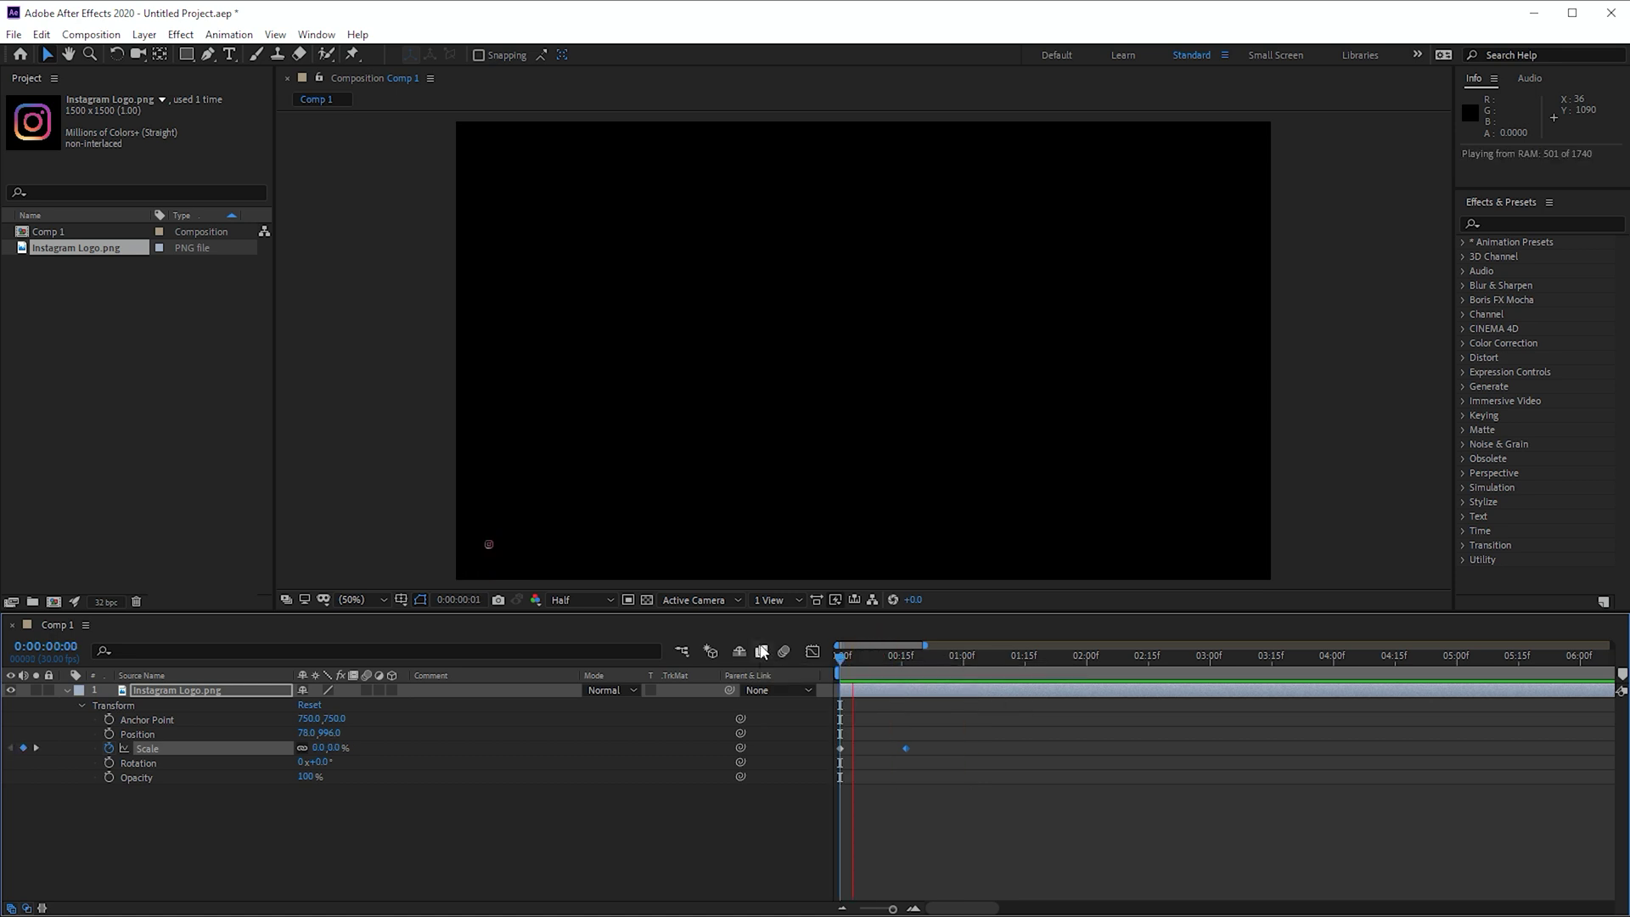
key(space)
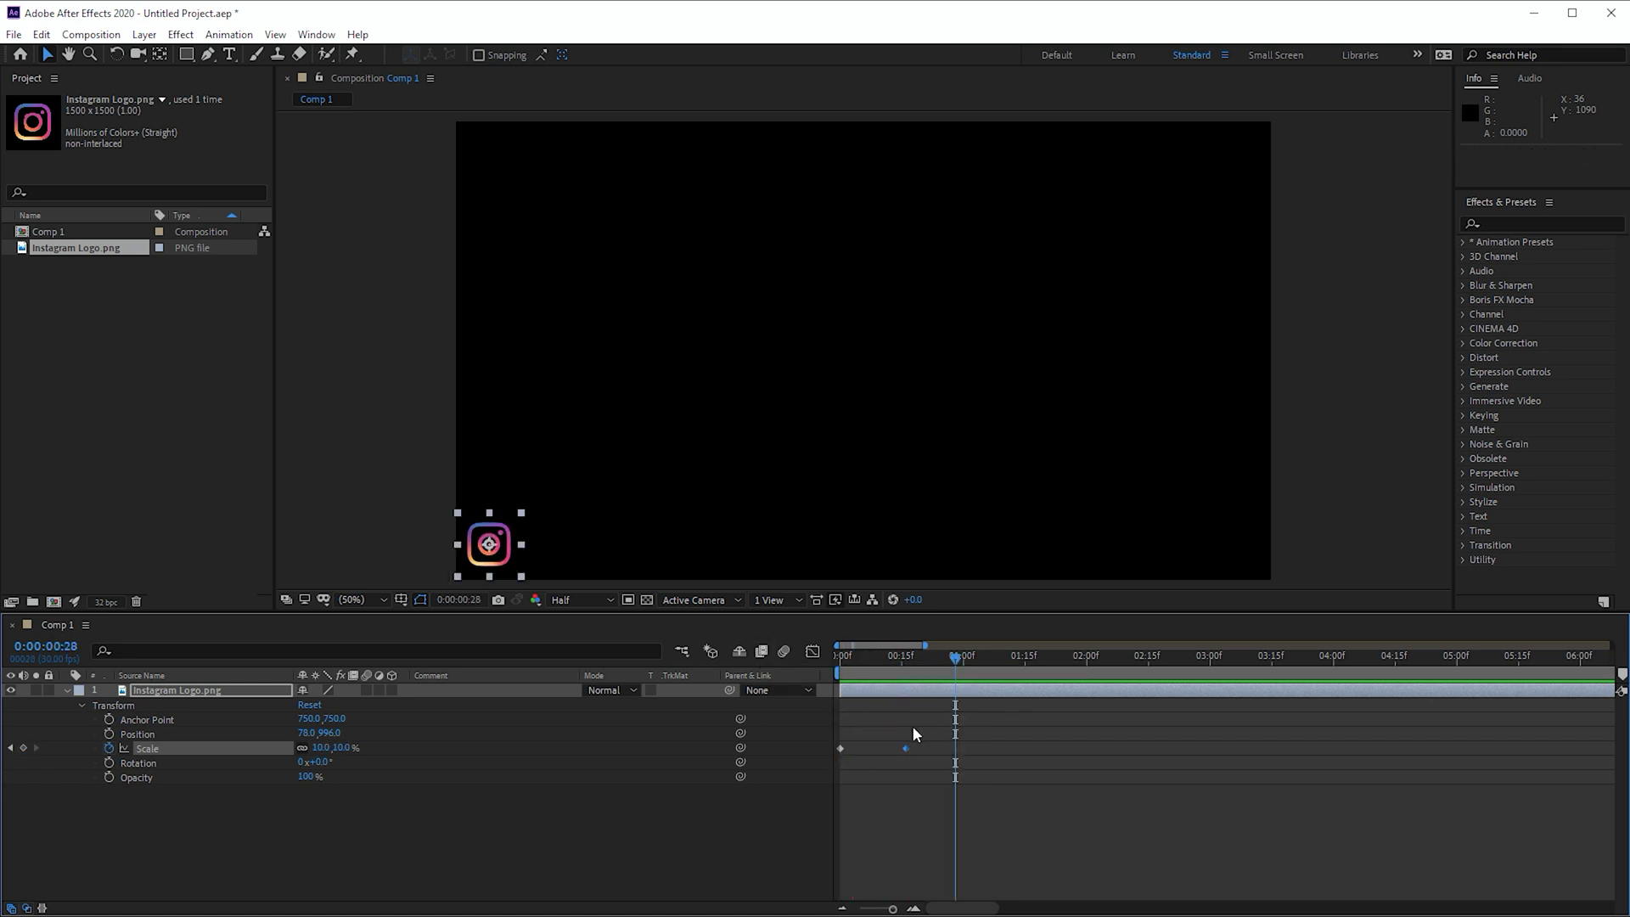
drag(937, 731, 873, 758)
right_click(906, 748)
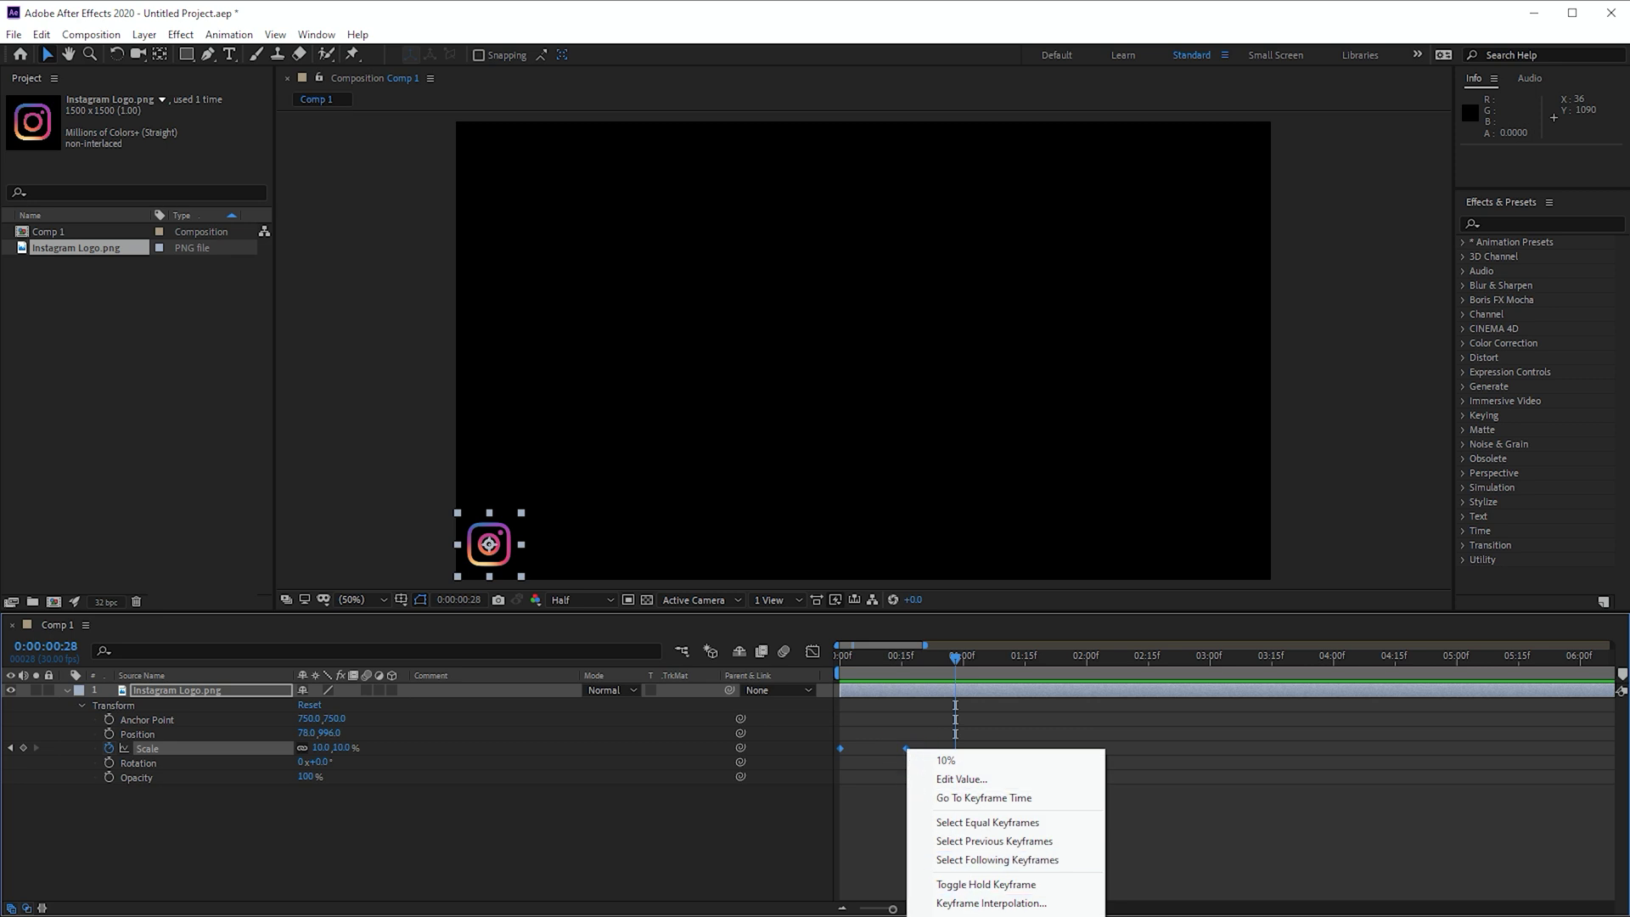
click(1071, 912)
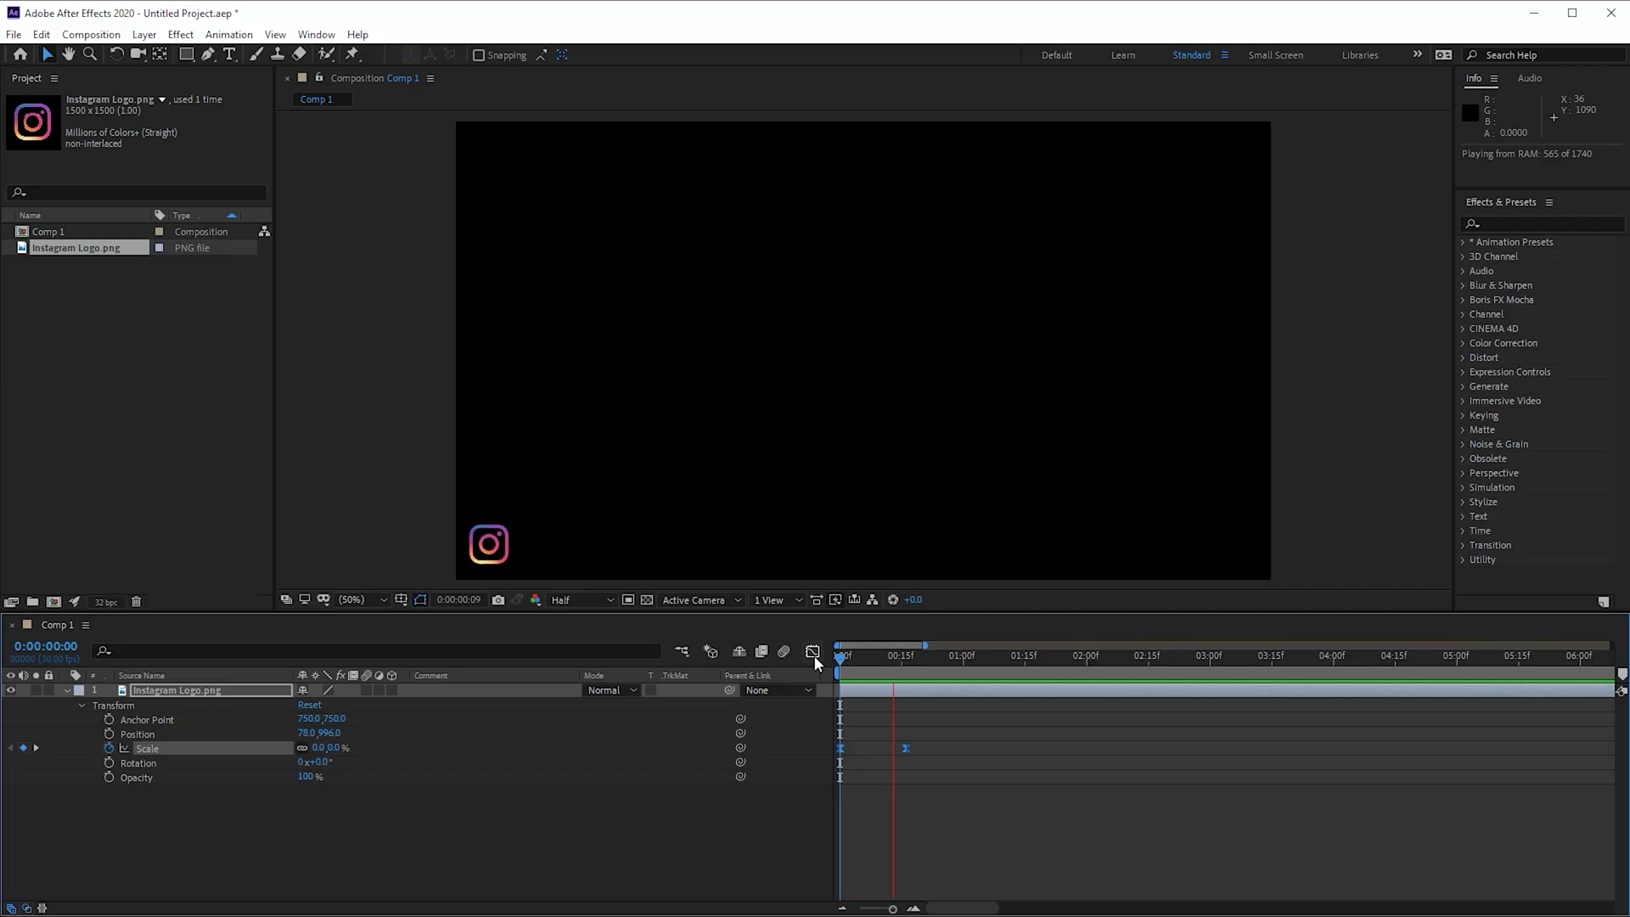
click(405, 828)
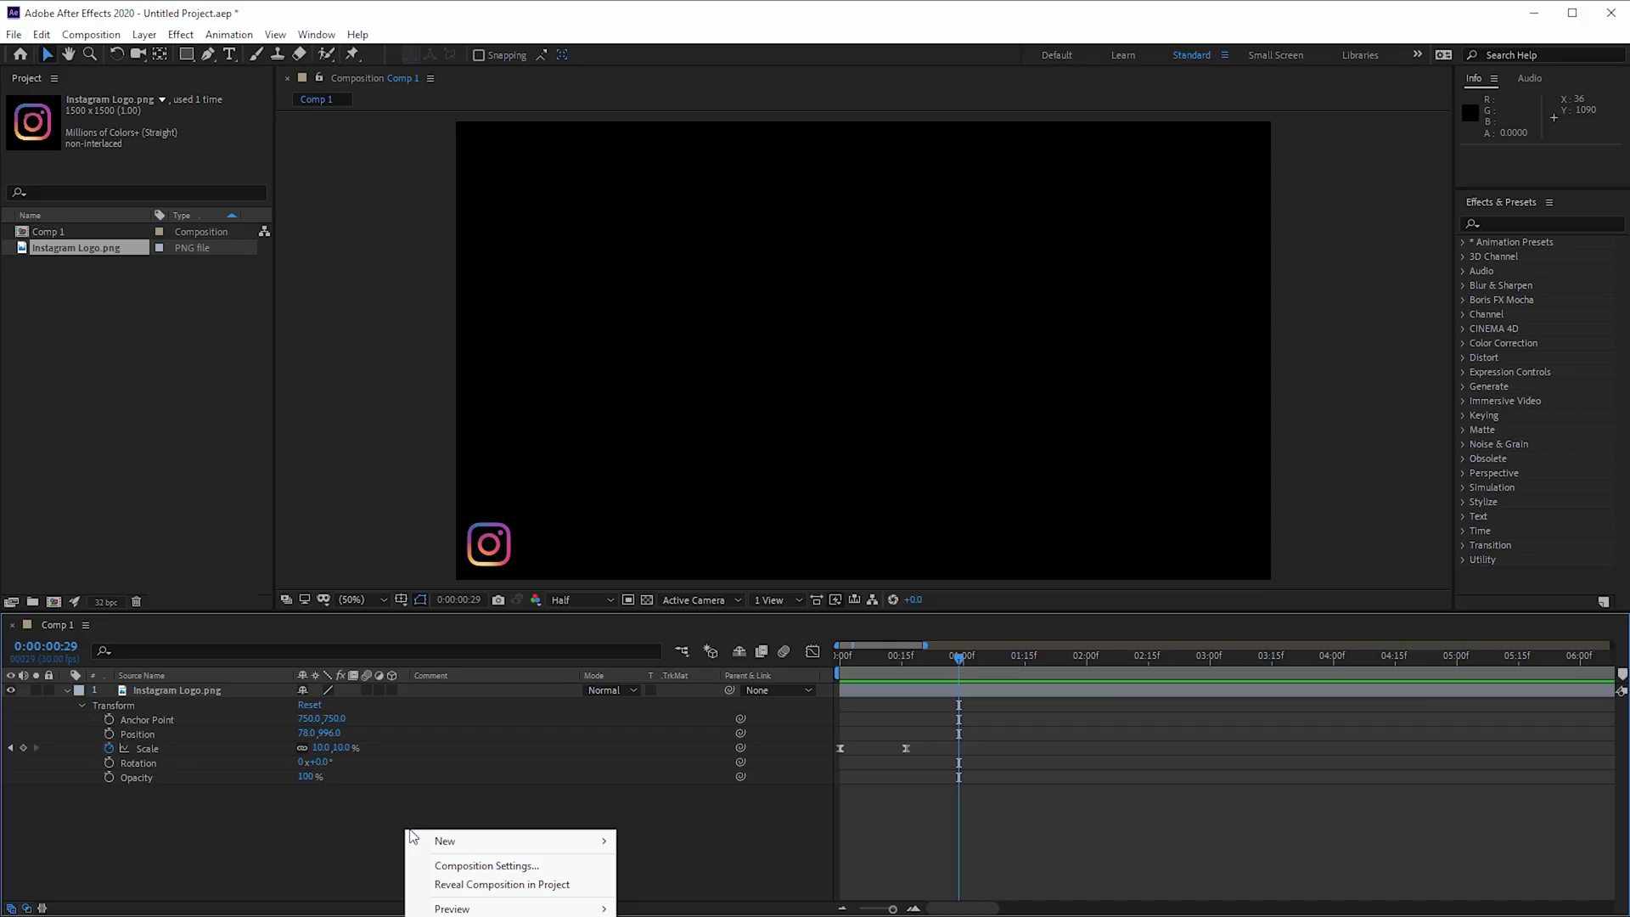
Add a white Montserrat Bold 'VIC BARRY' text layer beside the logo.
click(466, 843)
click(671, 864)
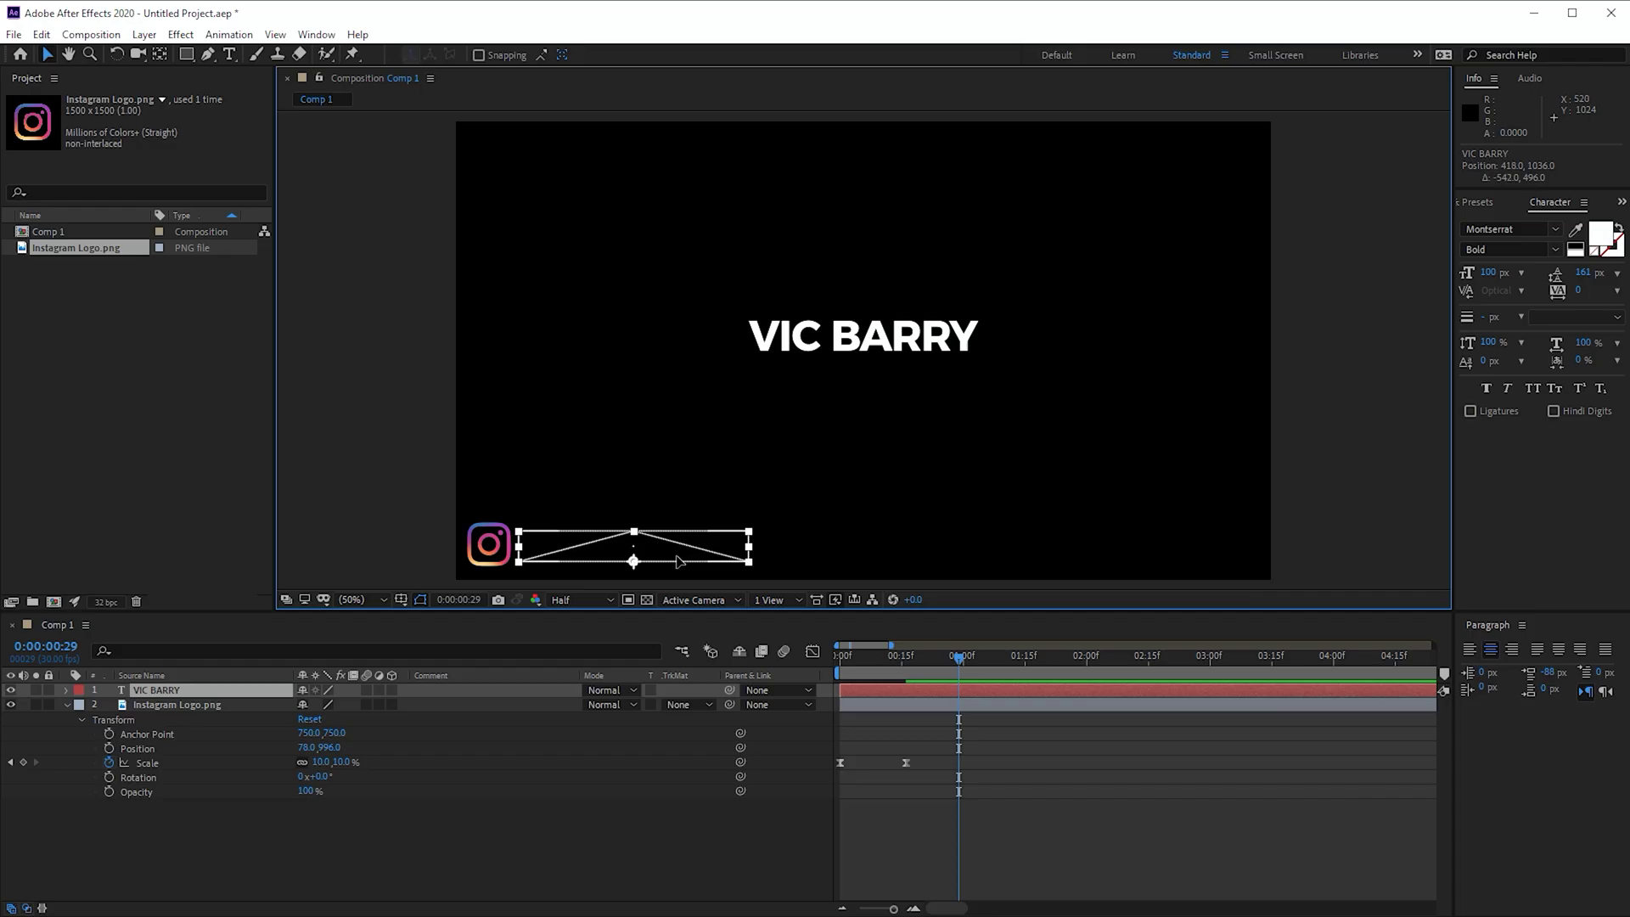
click(628, 845)
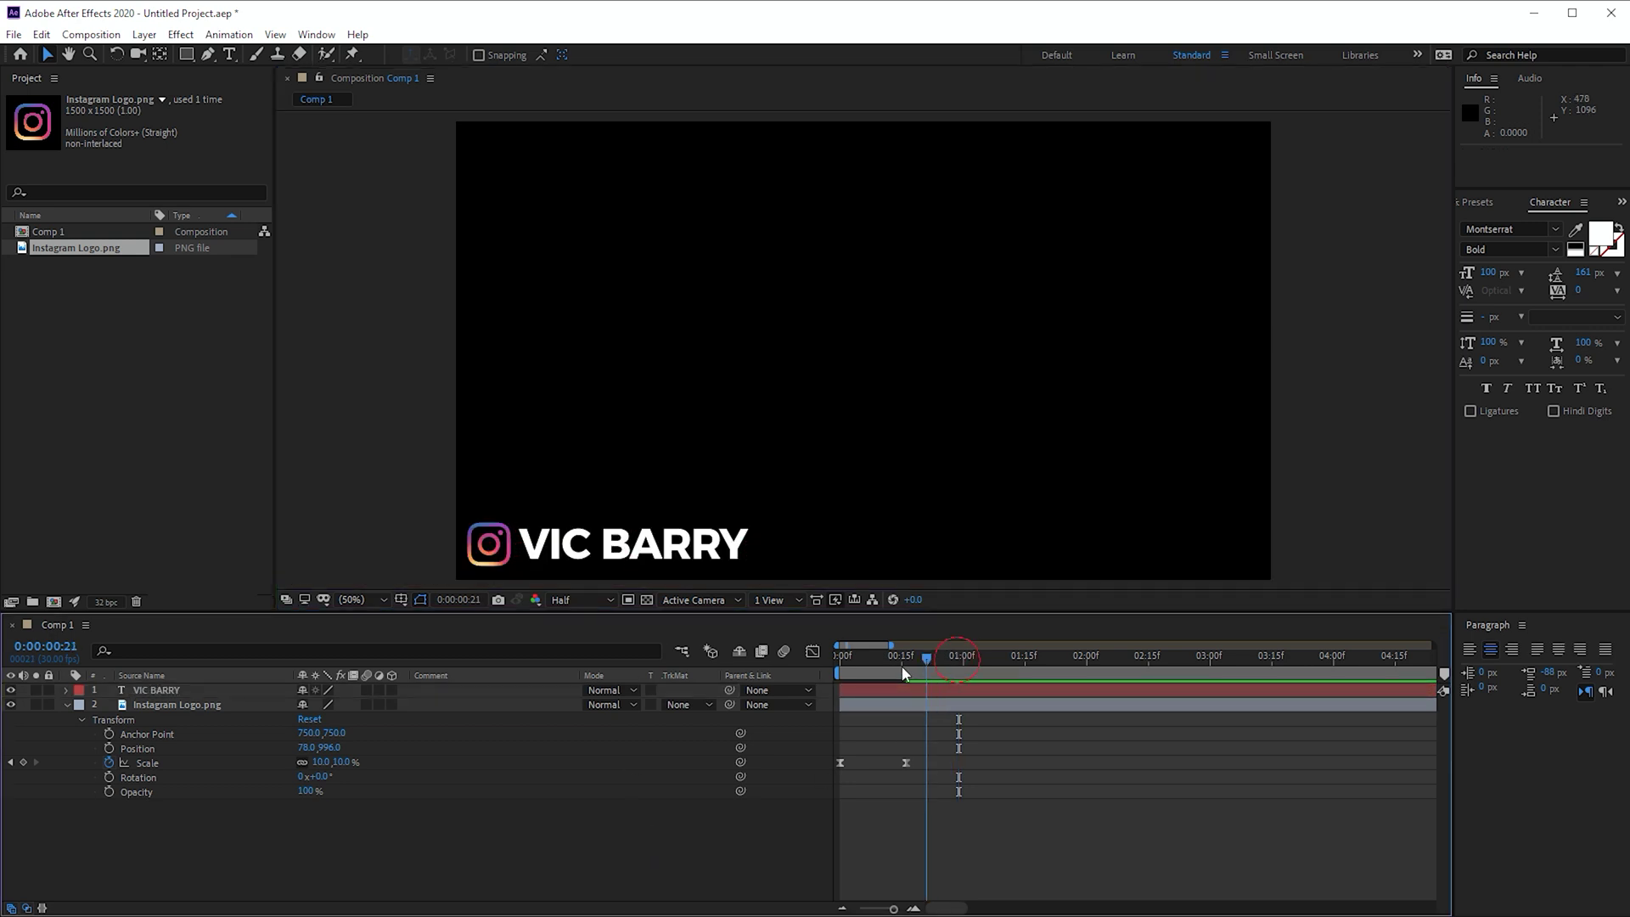
drag(904, 674, 770, 686)
key(space)
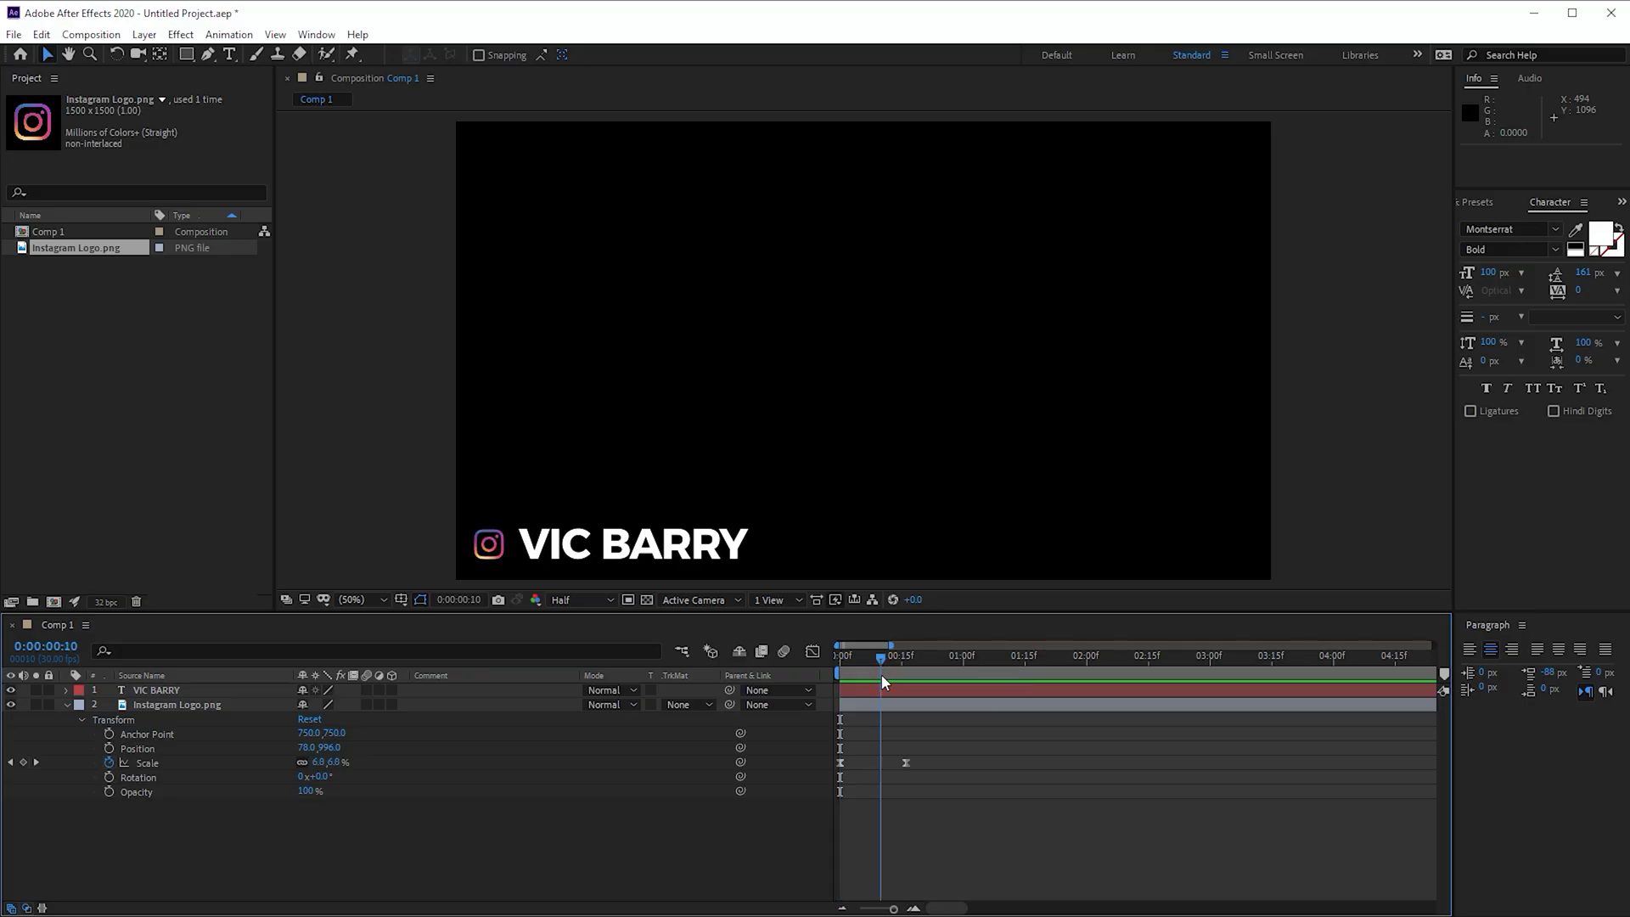
Delay the VIC BARRY layer to start at frame 17, after the logo's scale-up.
click(264, 692)
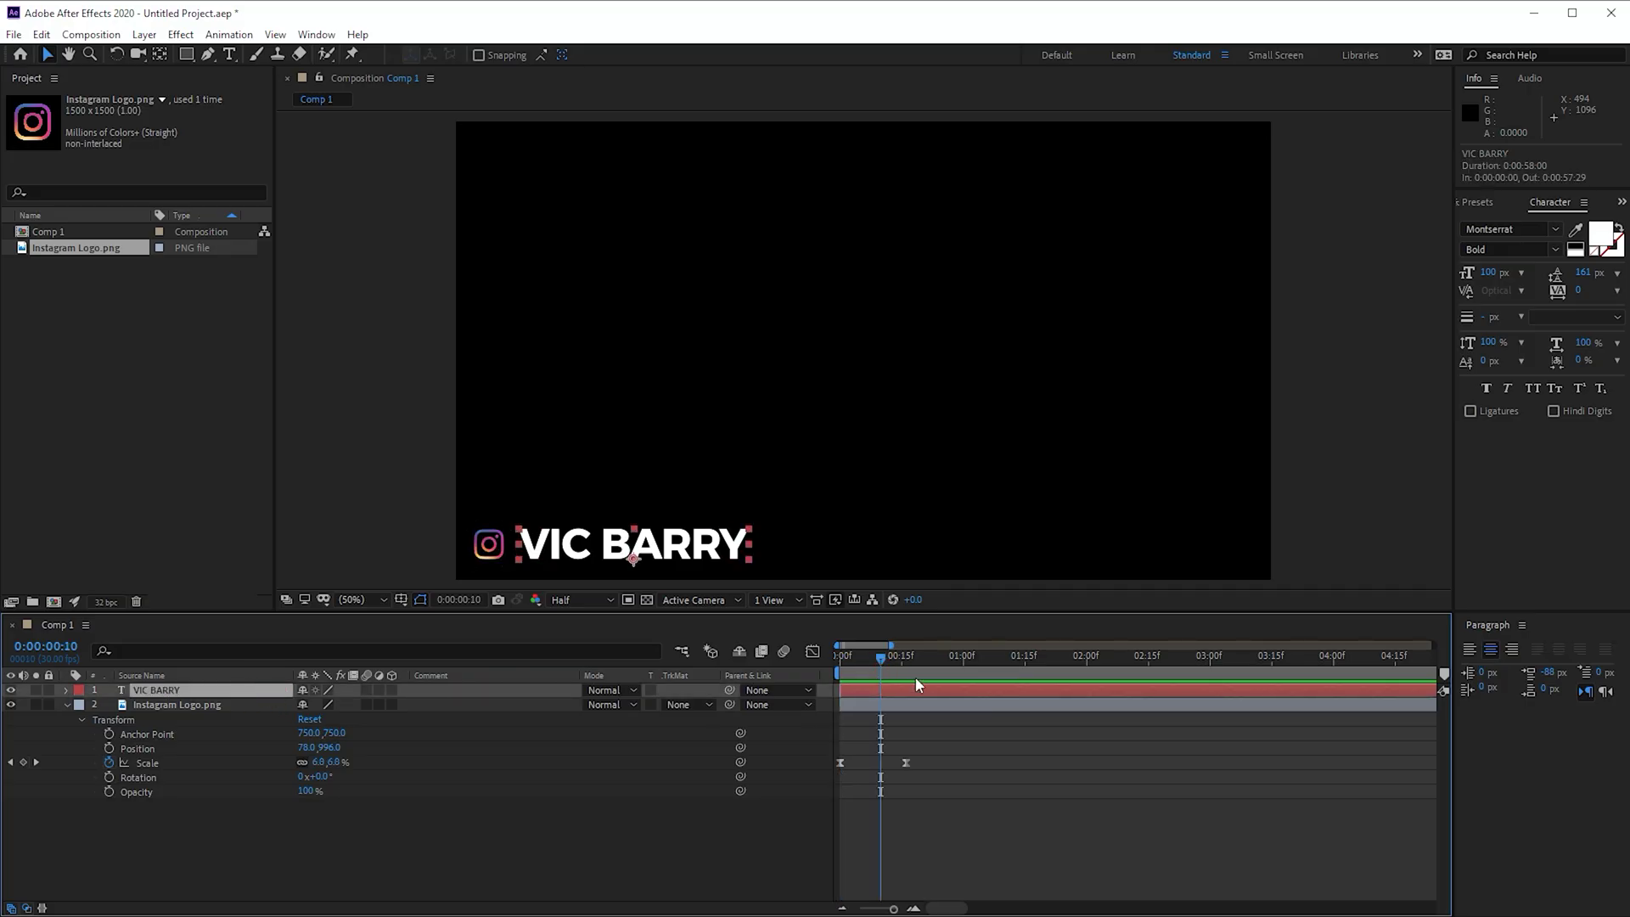
drag(894, 690, 919, 684)
click(877, 658)
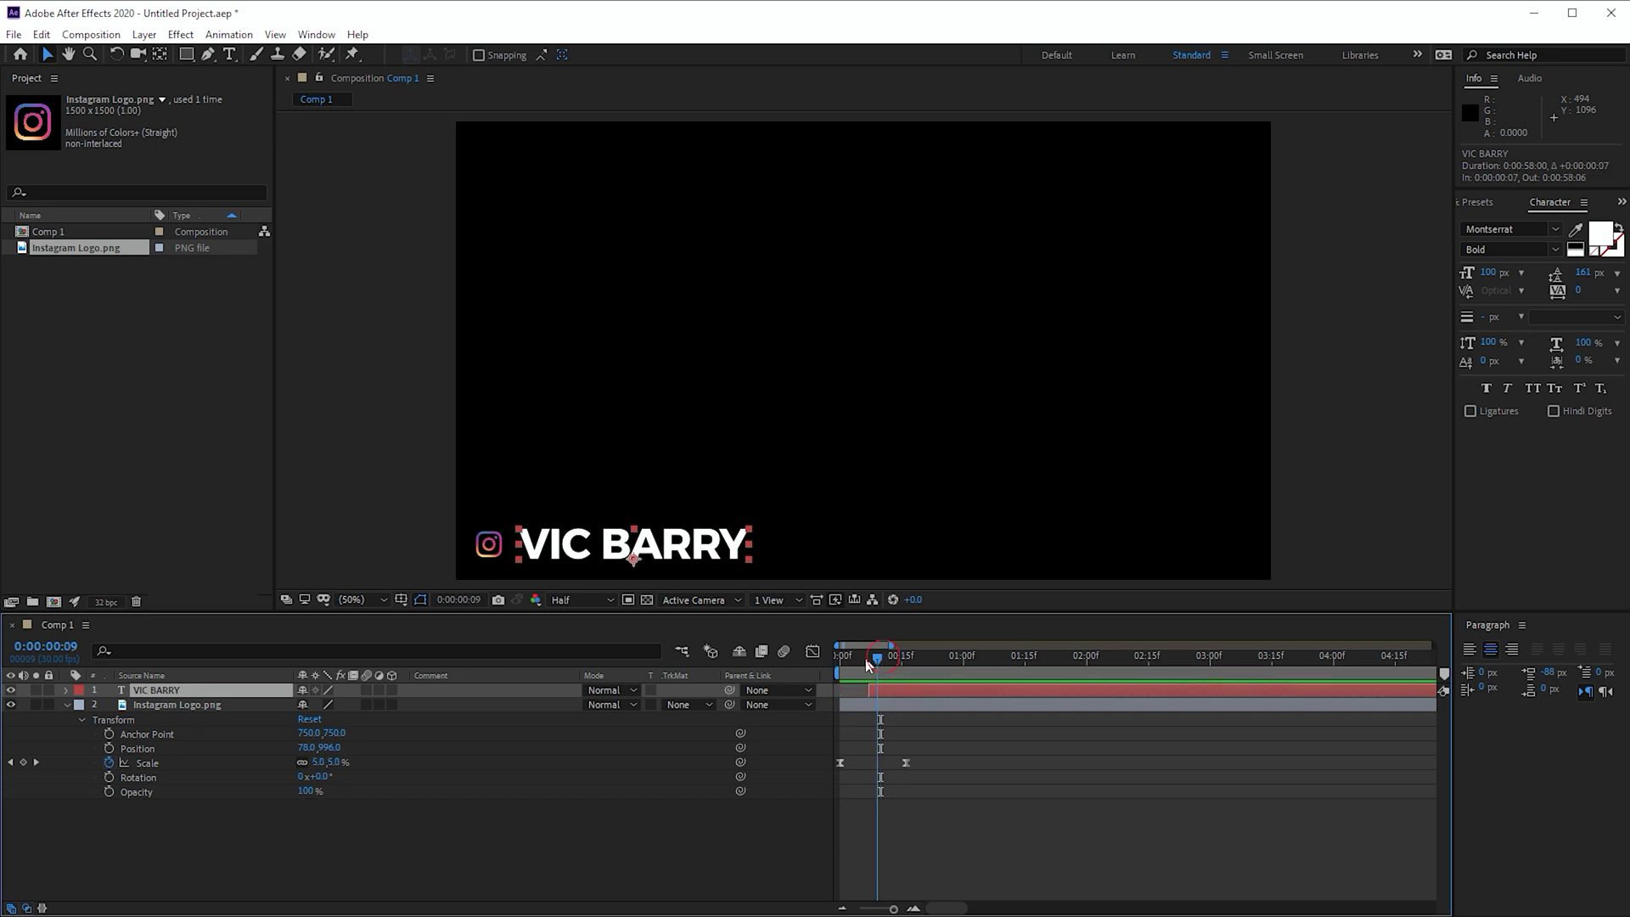
key(space)
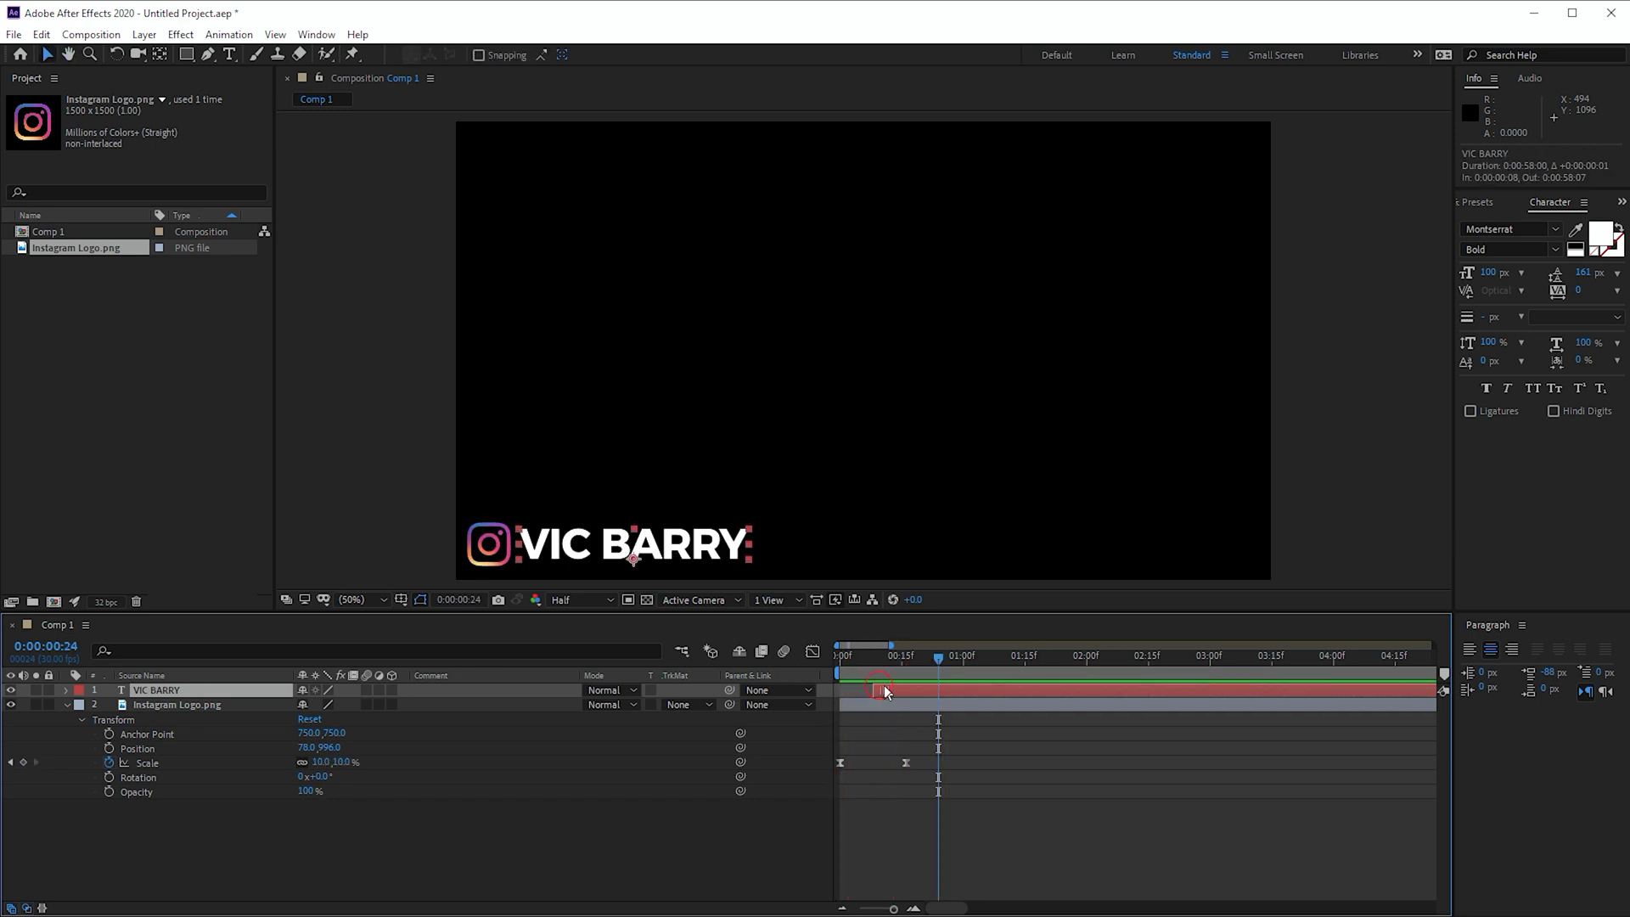
drag(885, 692, 760, 658)
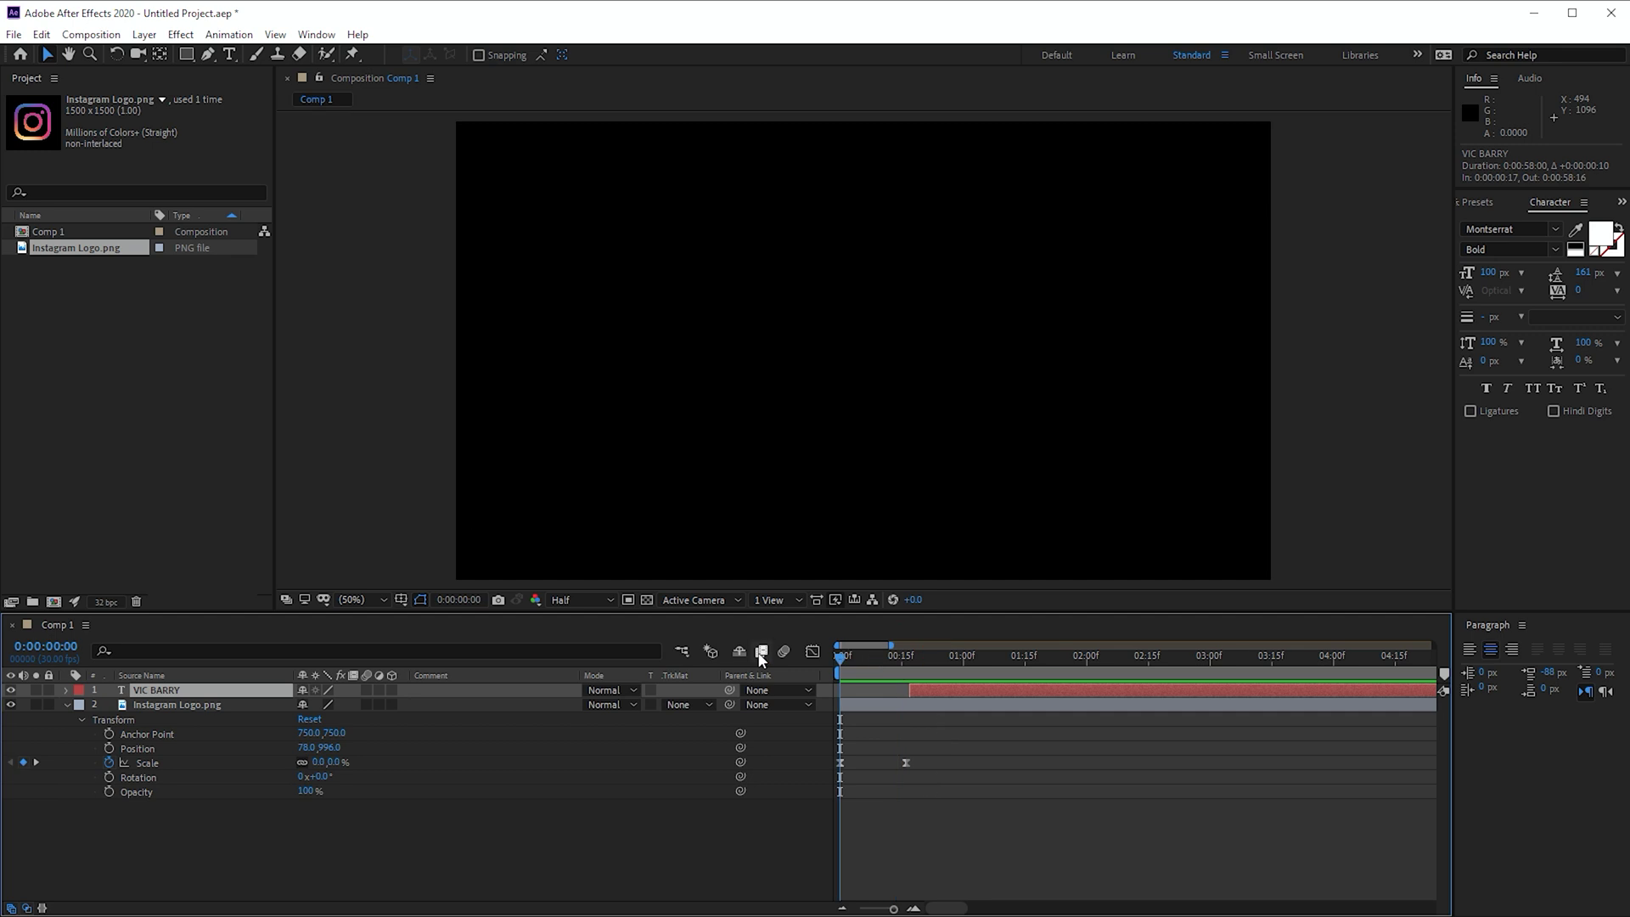
key(space)
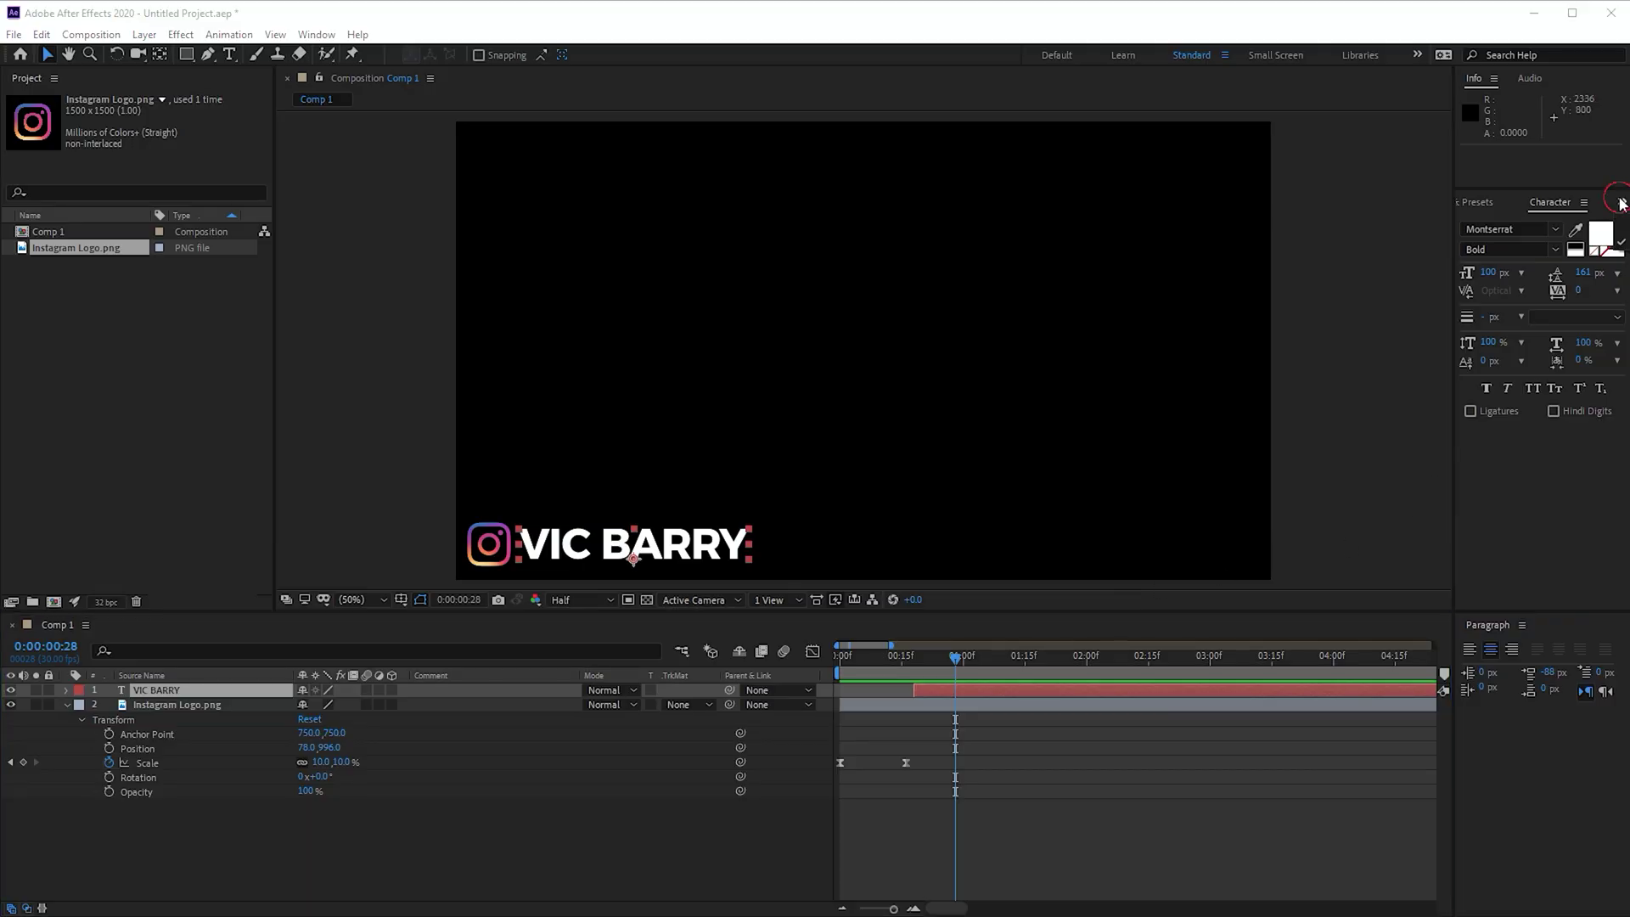
Apply the Typewriter preset to the VIC BARRY text layer.
click(1608, 219)
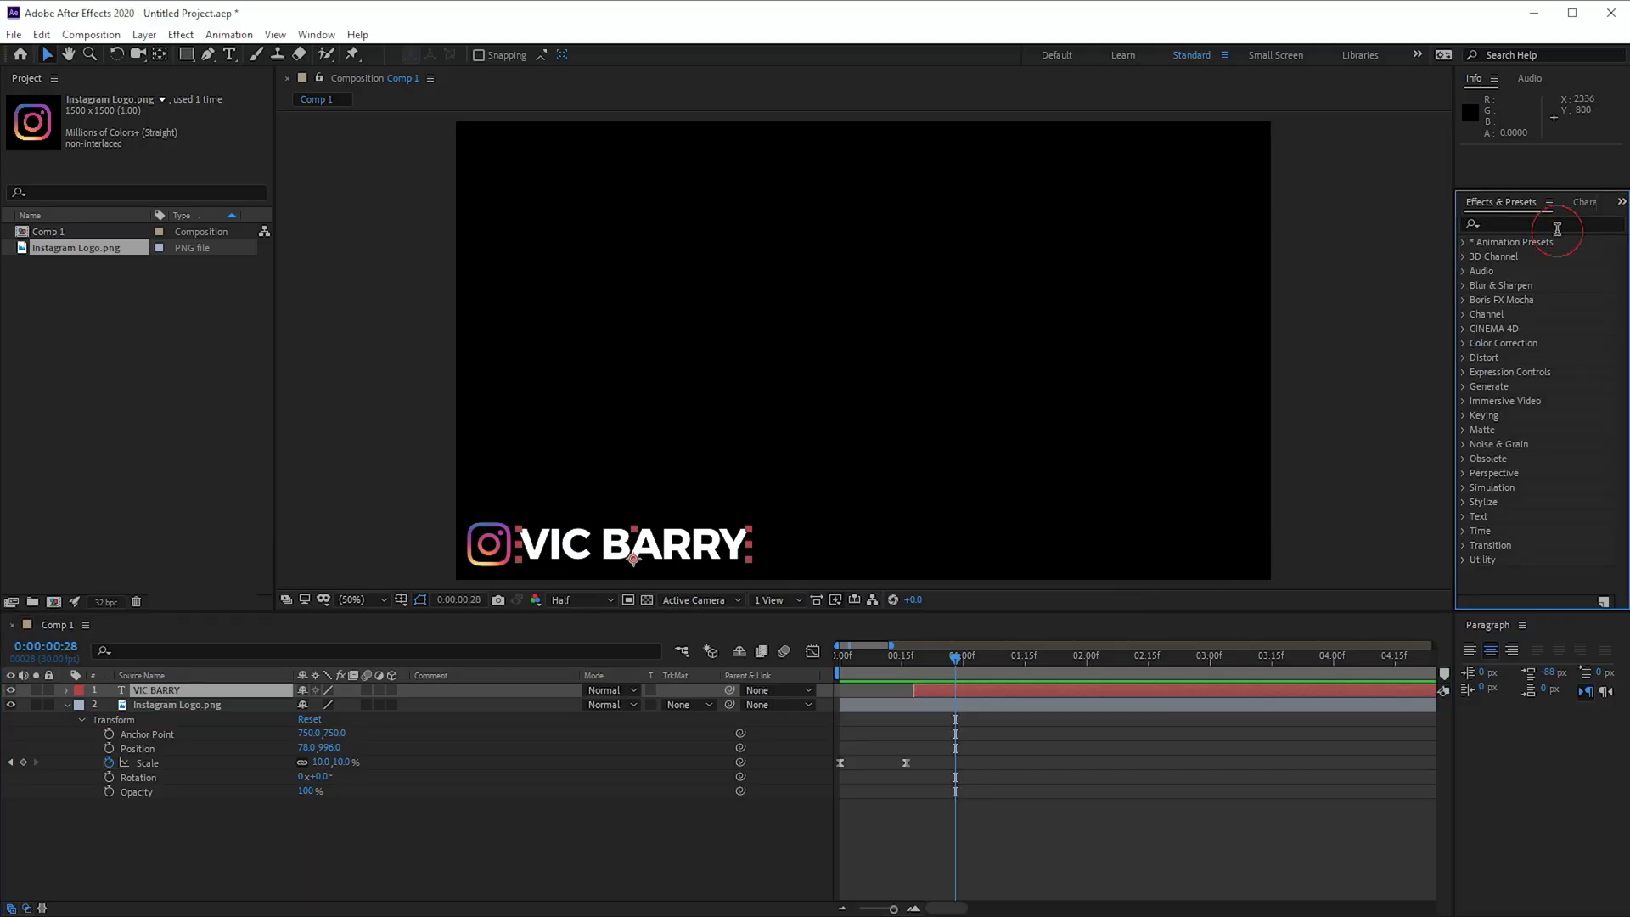
click(1530, 223)
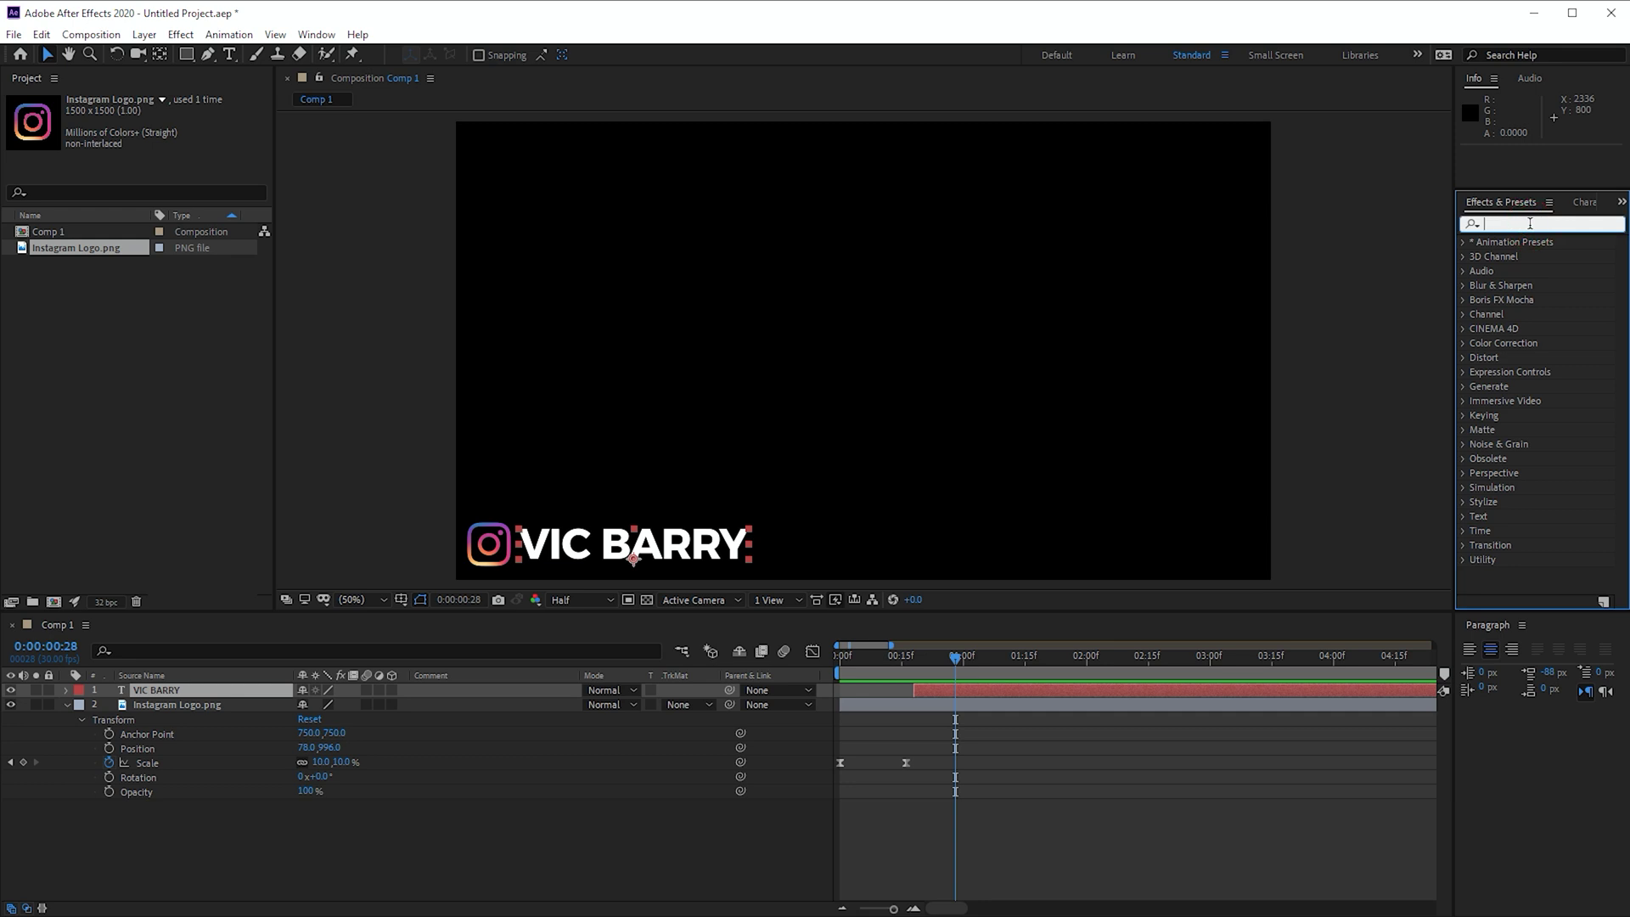
text(type)
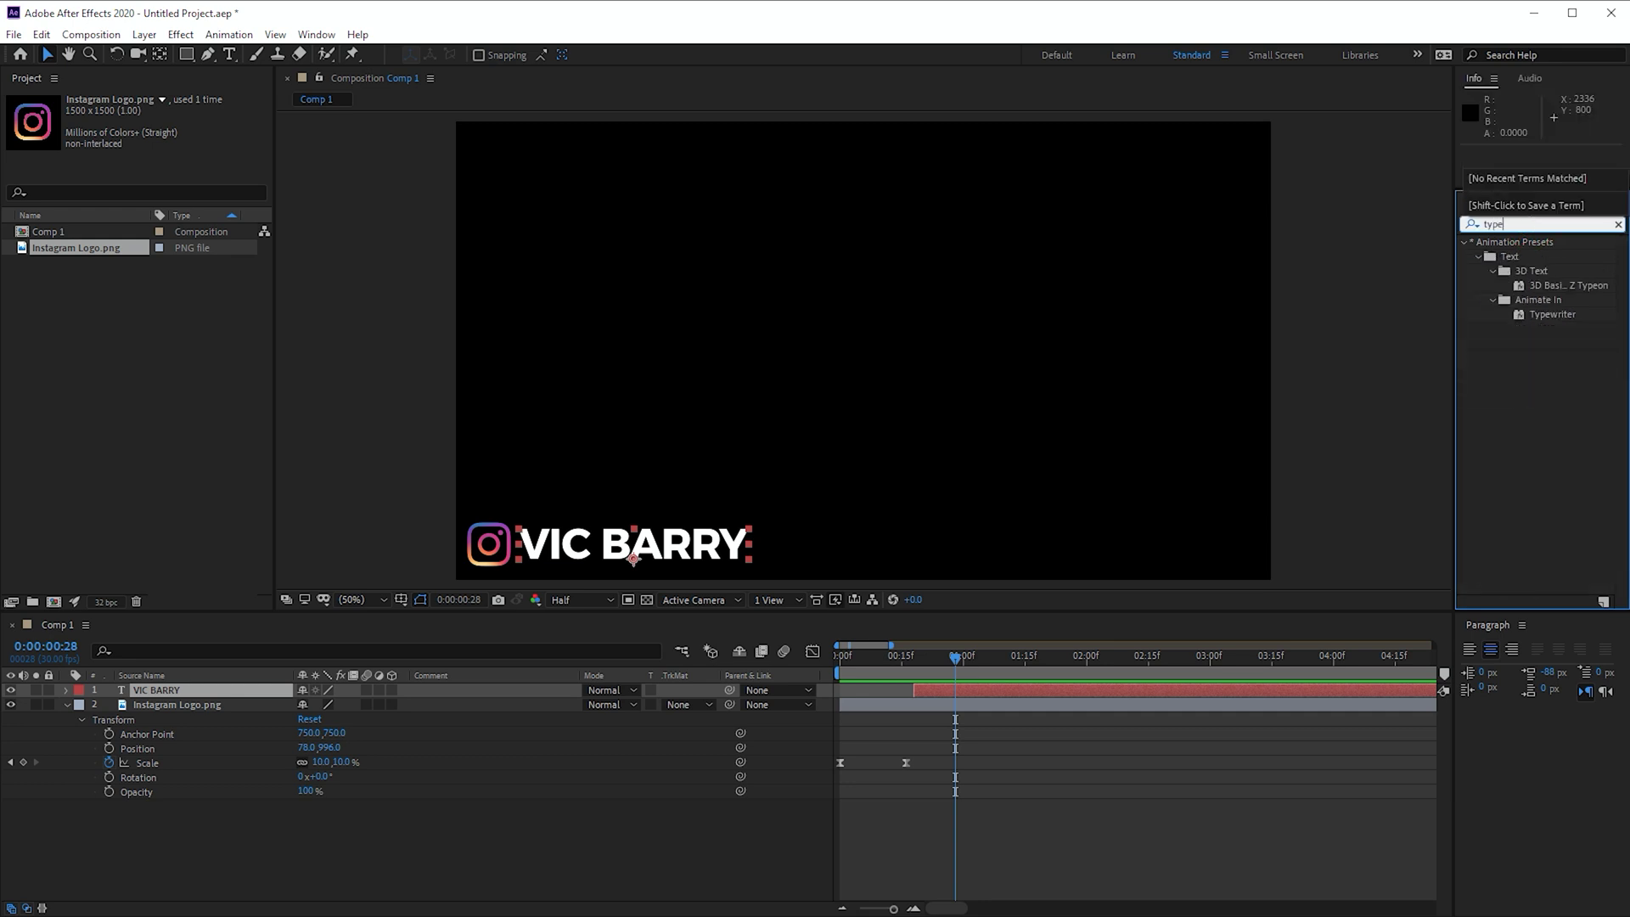
click(1562, 315)
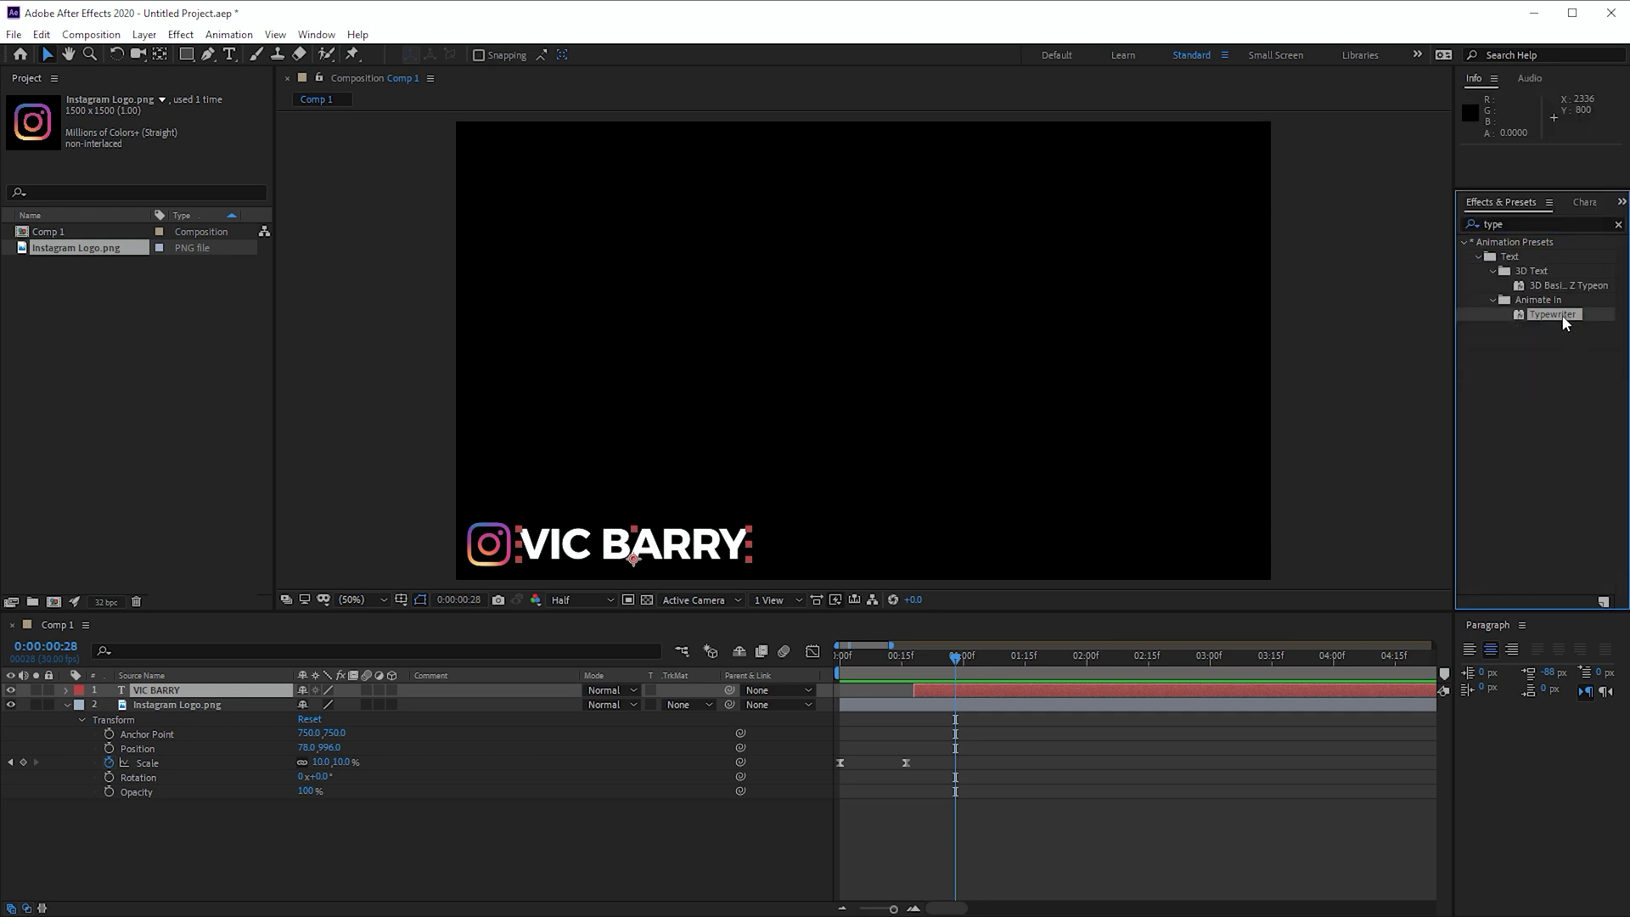
drag(1562, 314, 671, 552)
drag(955, 656, 888, 667)
key(space)
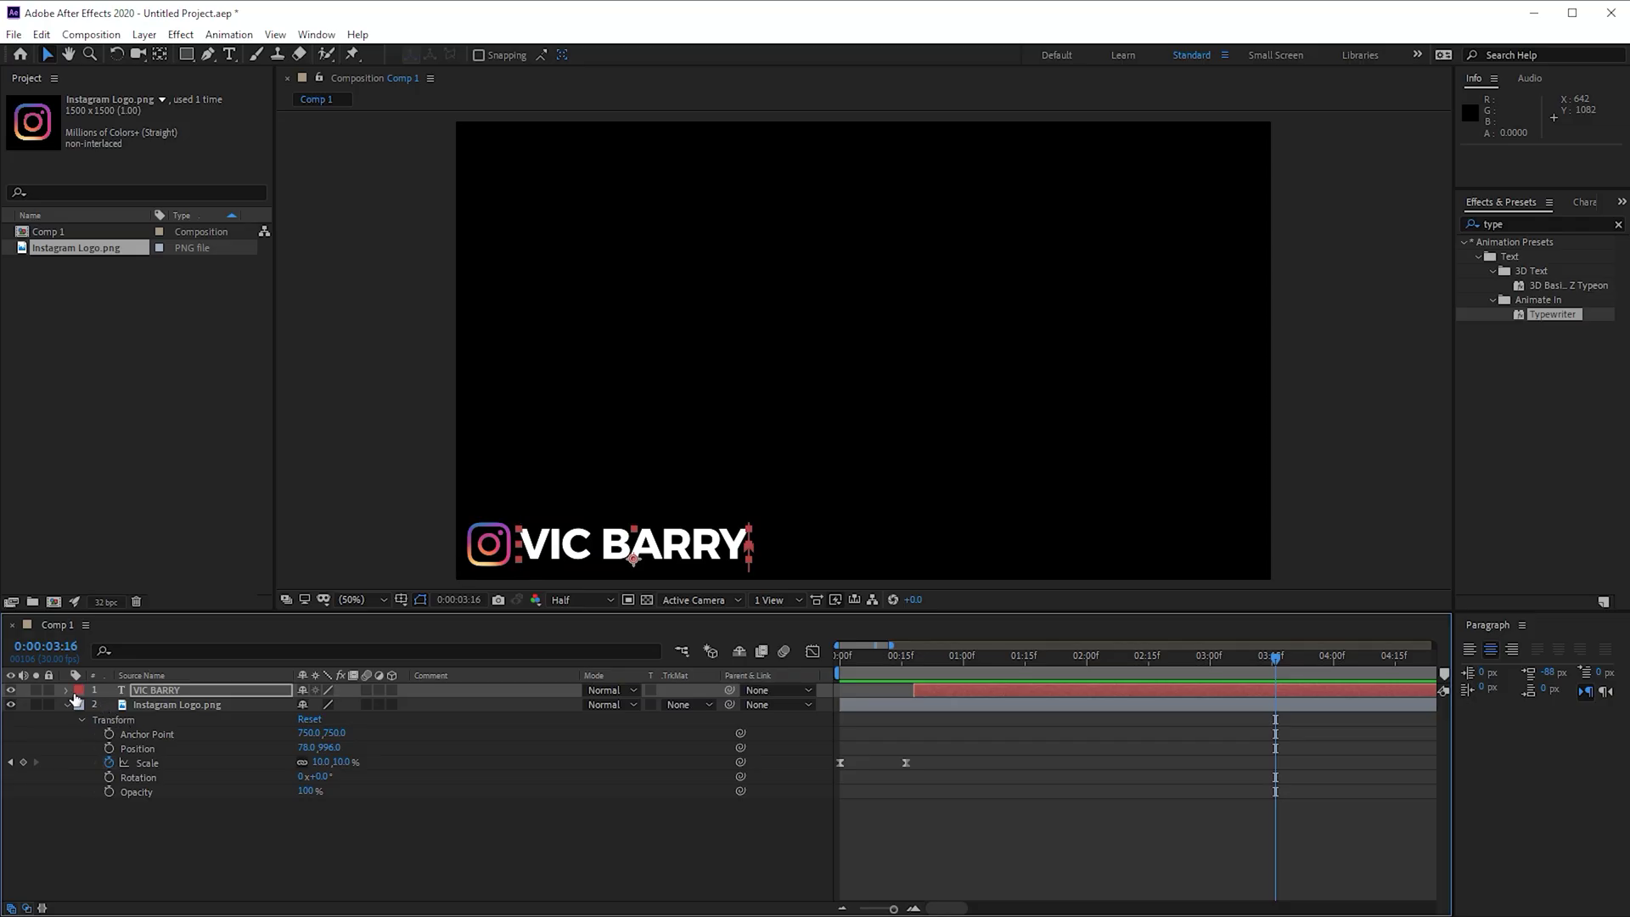
Move the Range Selector's last Start keyframe earlier to 1:23 so typing finishes sooner.
click(67, 690)
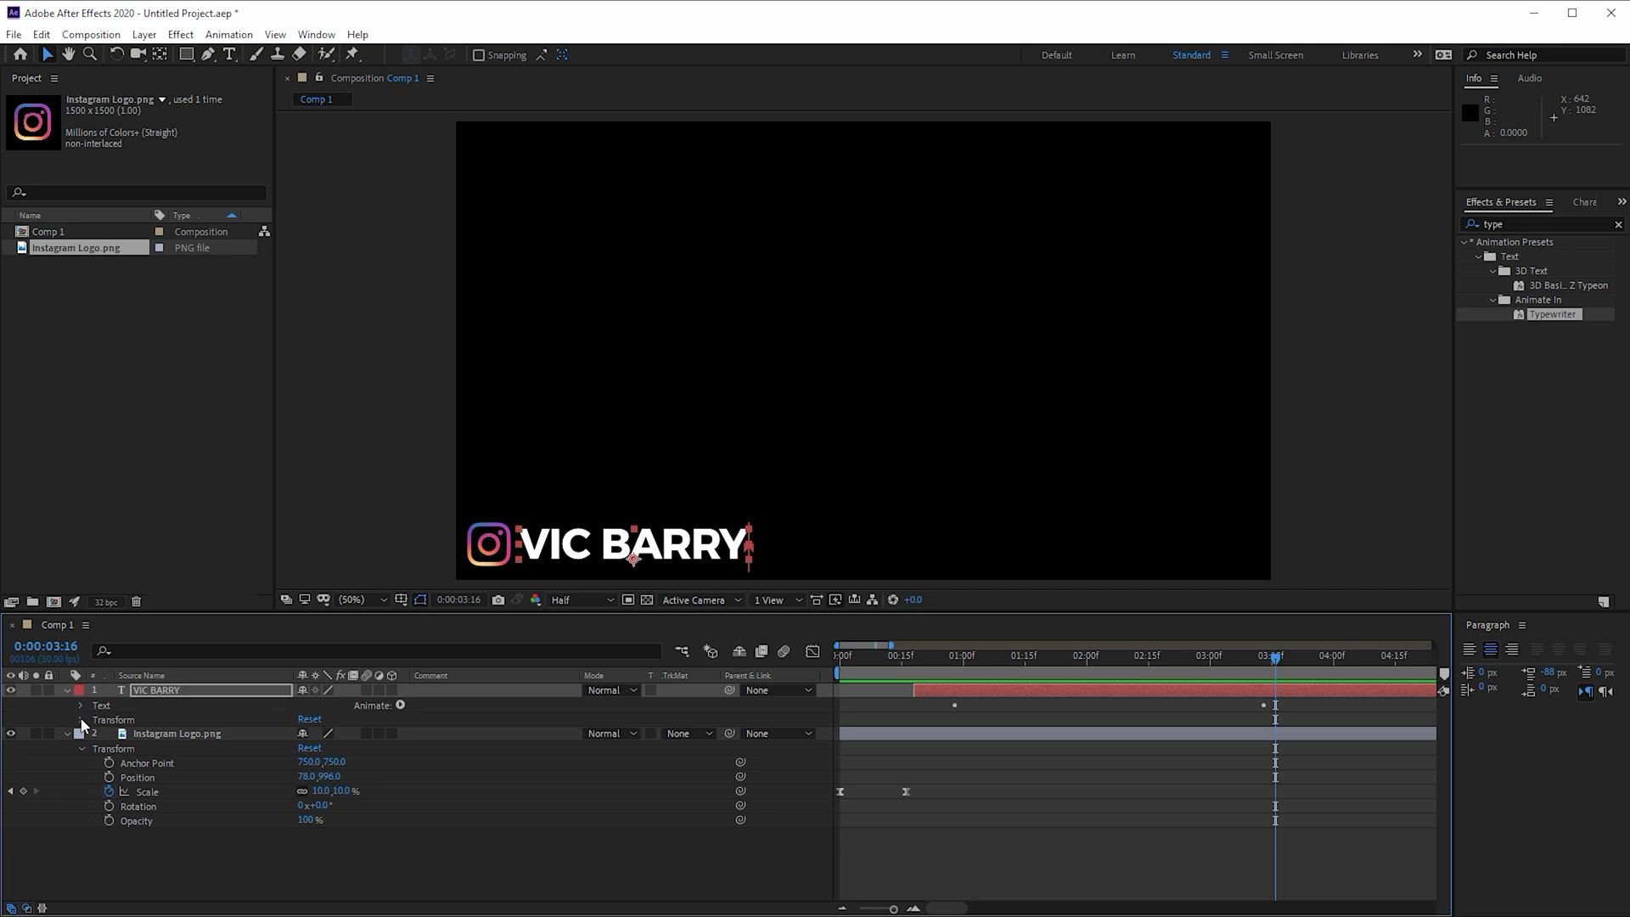
click(80, 705)
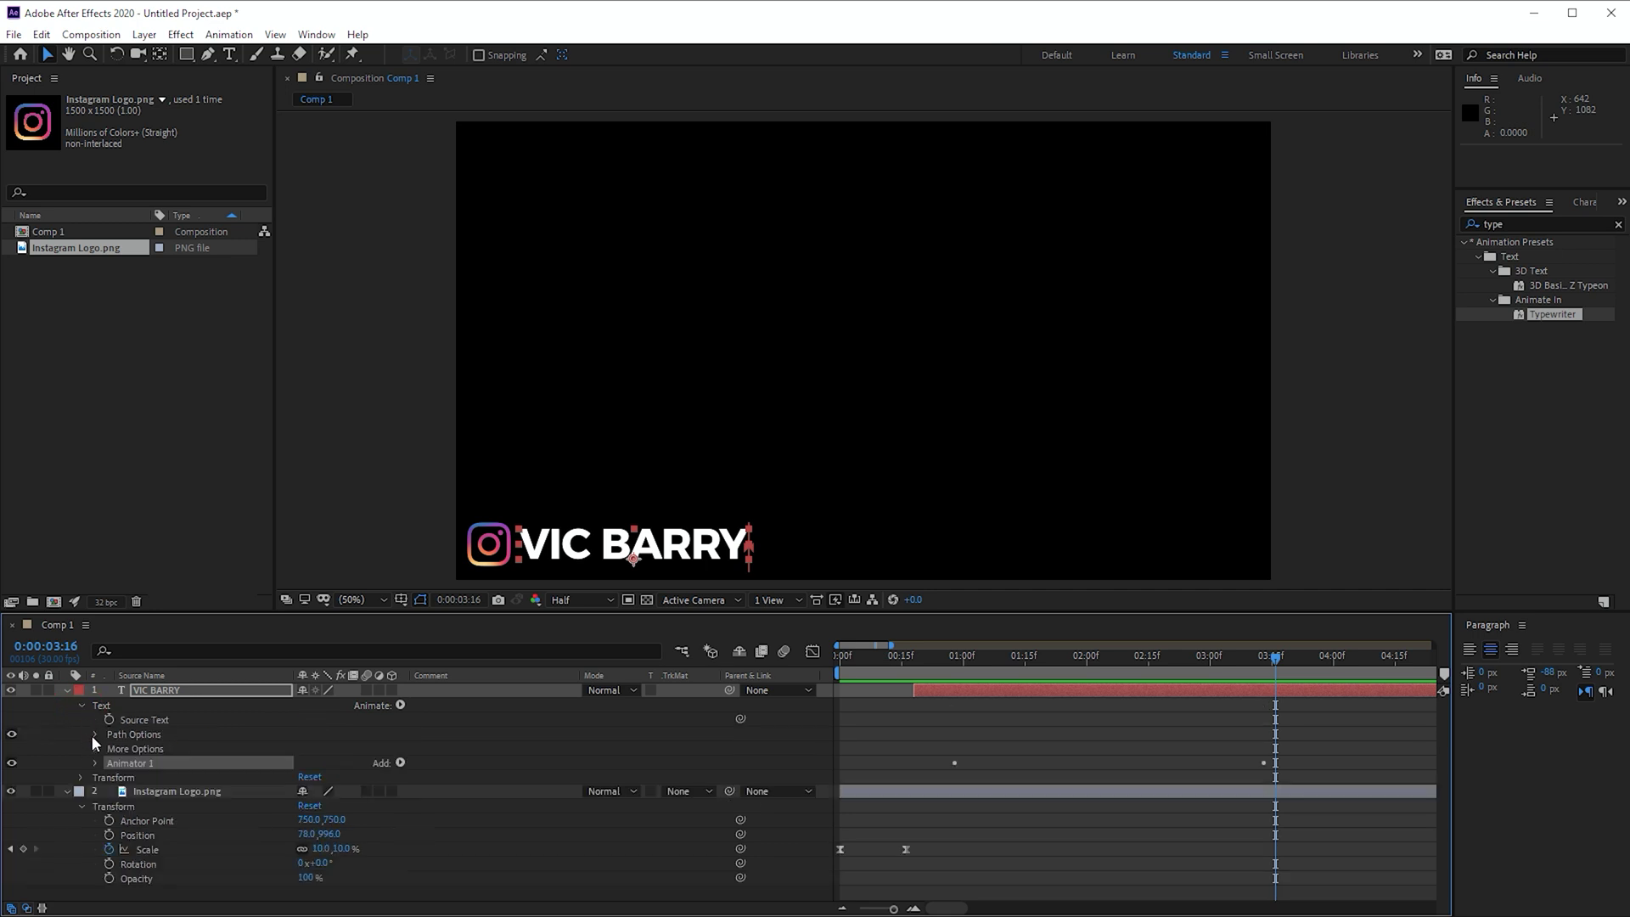
click(94, 762)
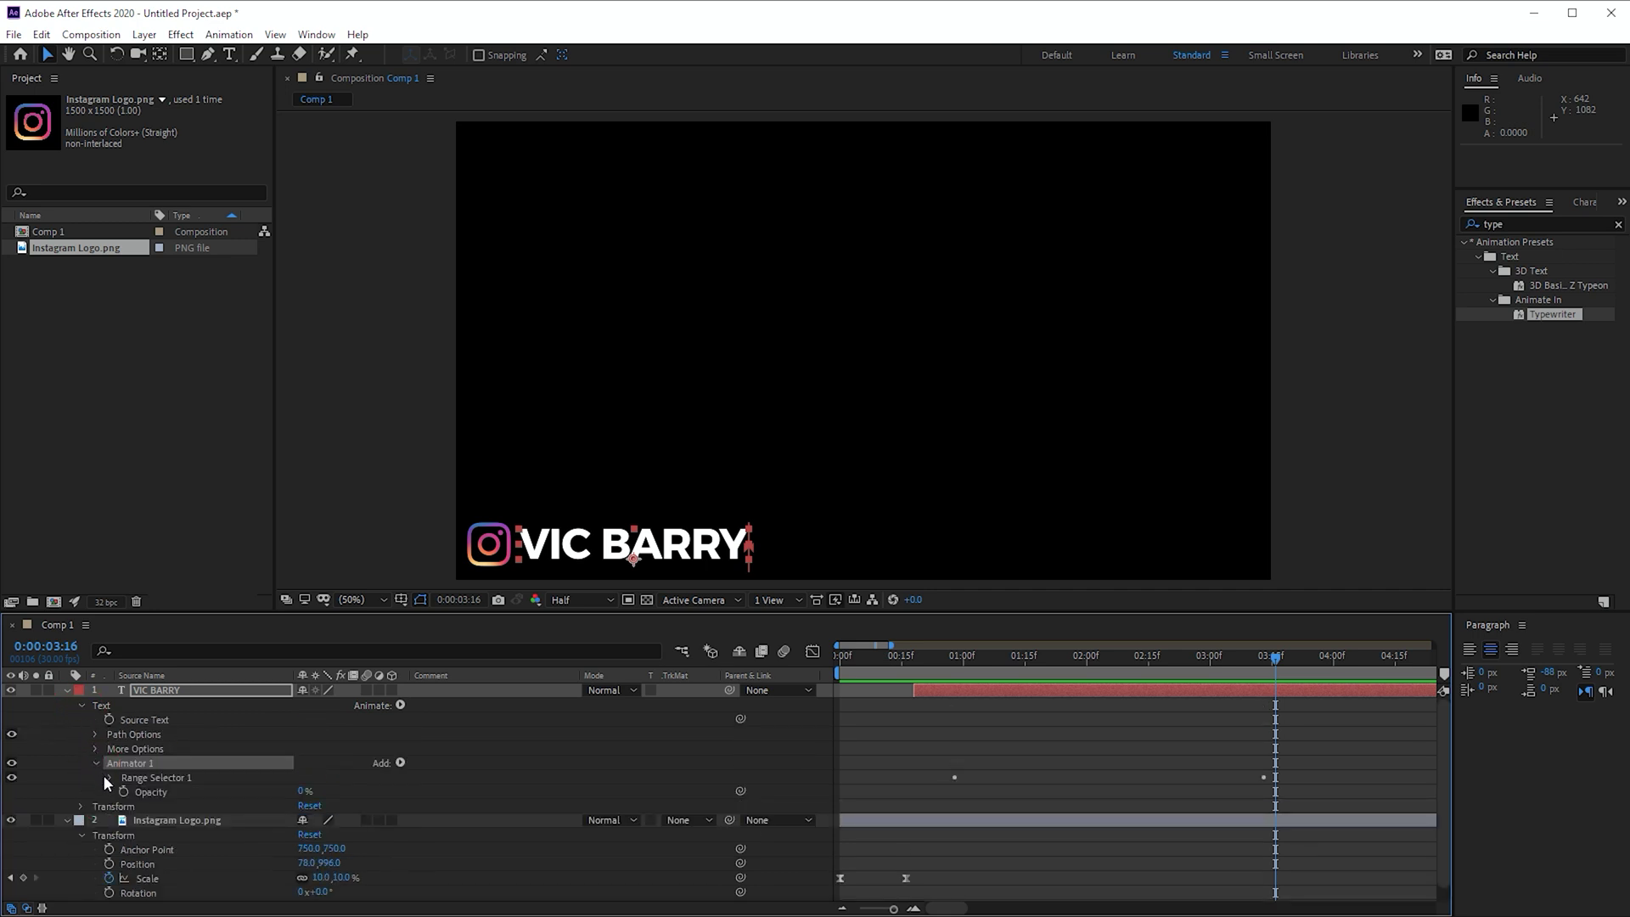
click(107, 777)
click(176, 792)
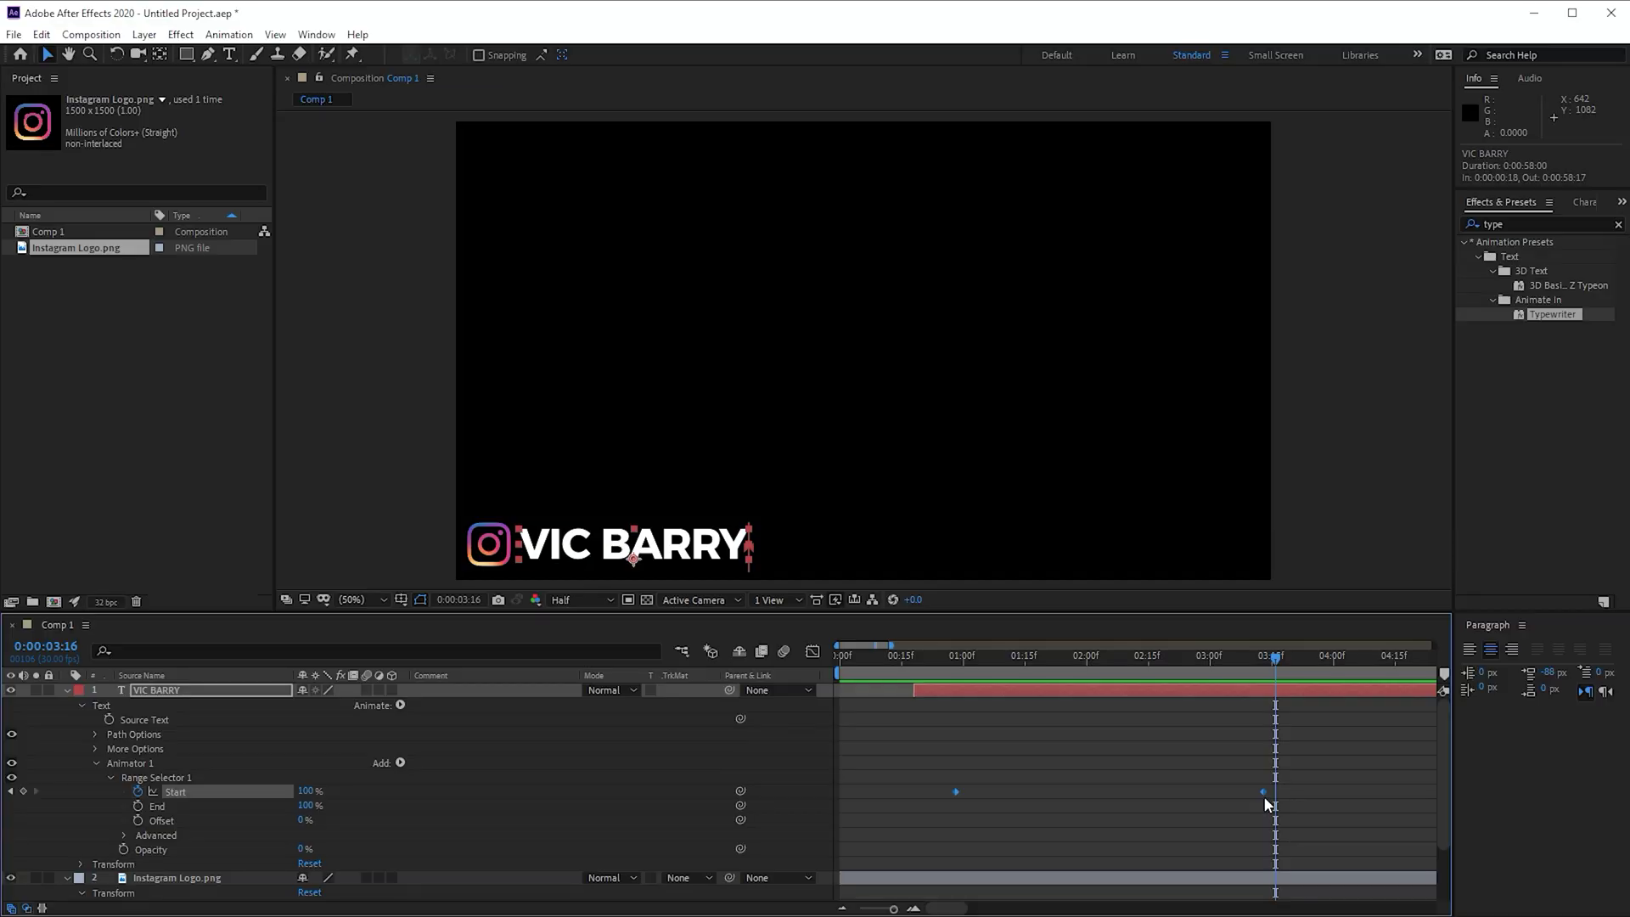
click(1187, 793)
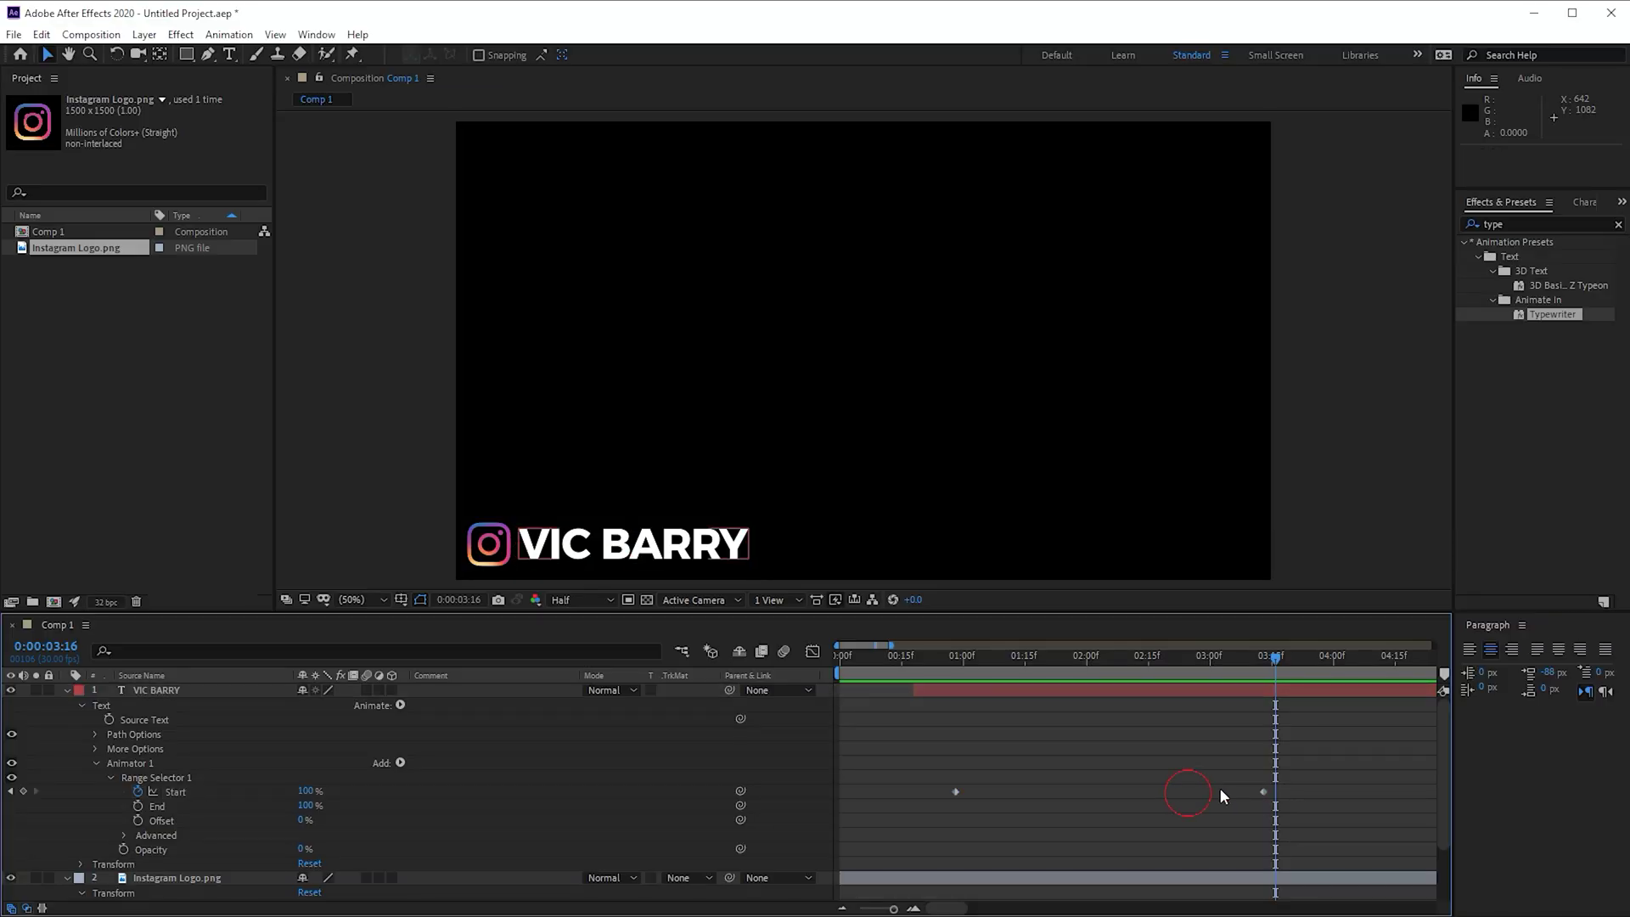
drag(1258, 796, 1134, 797)
click(1263, 792)
drag(1235, 792, 1056, 793)
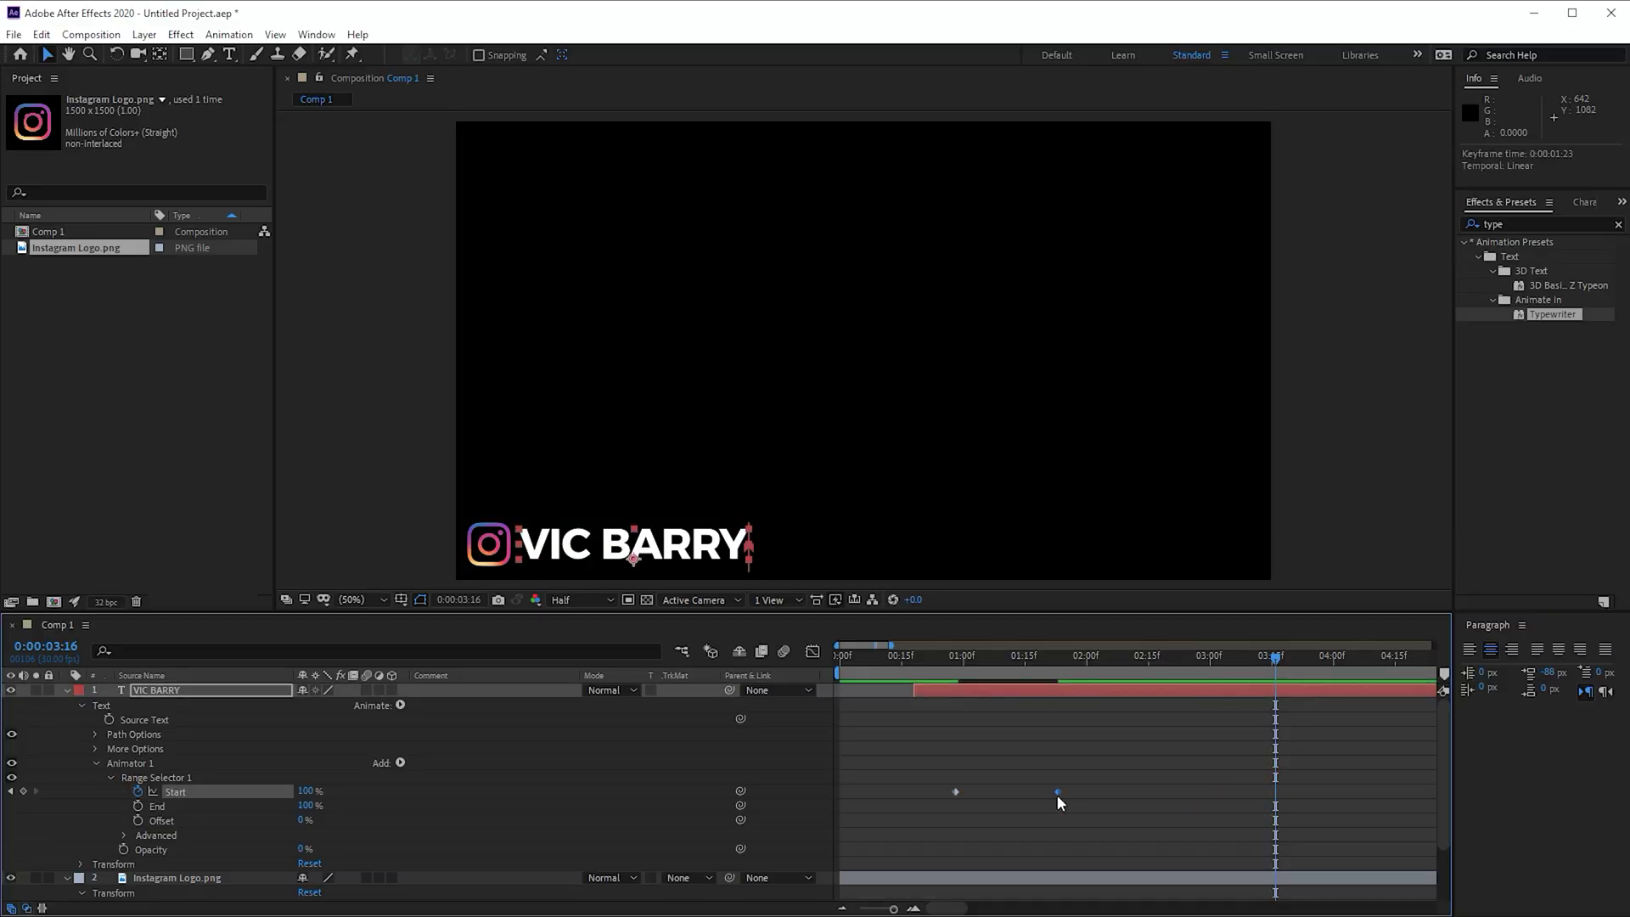
click(902, 666)
key(space)
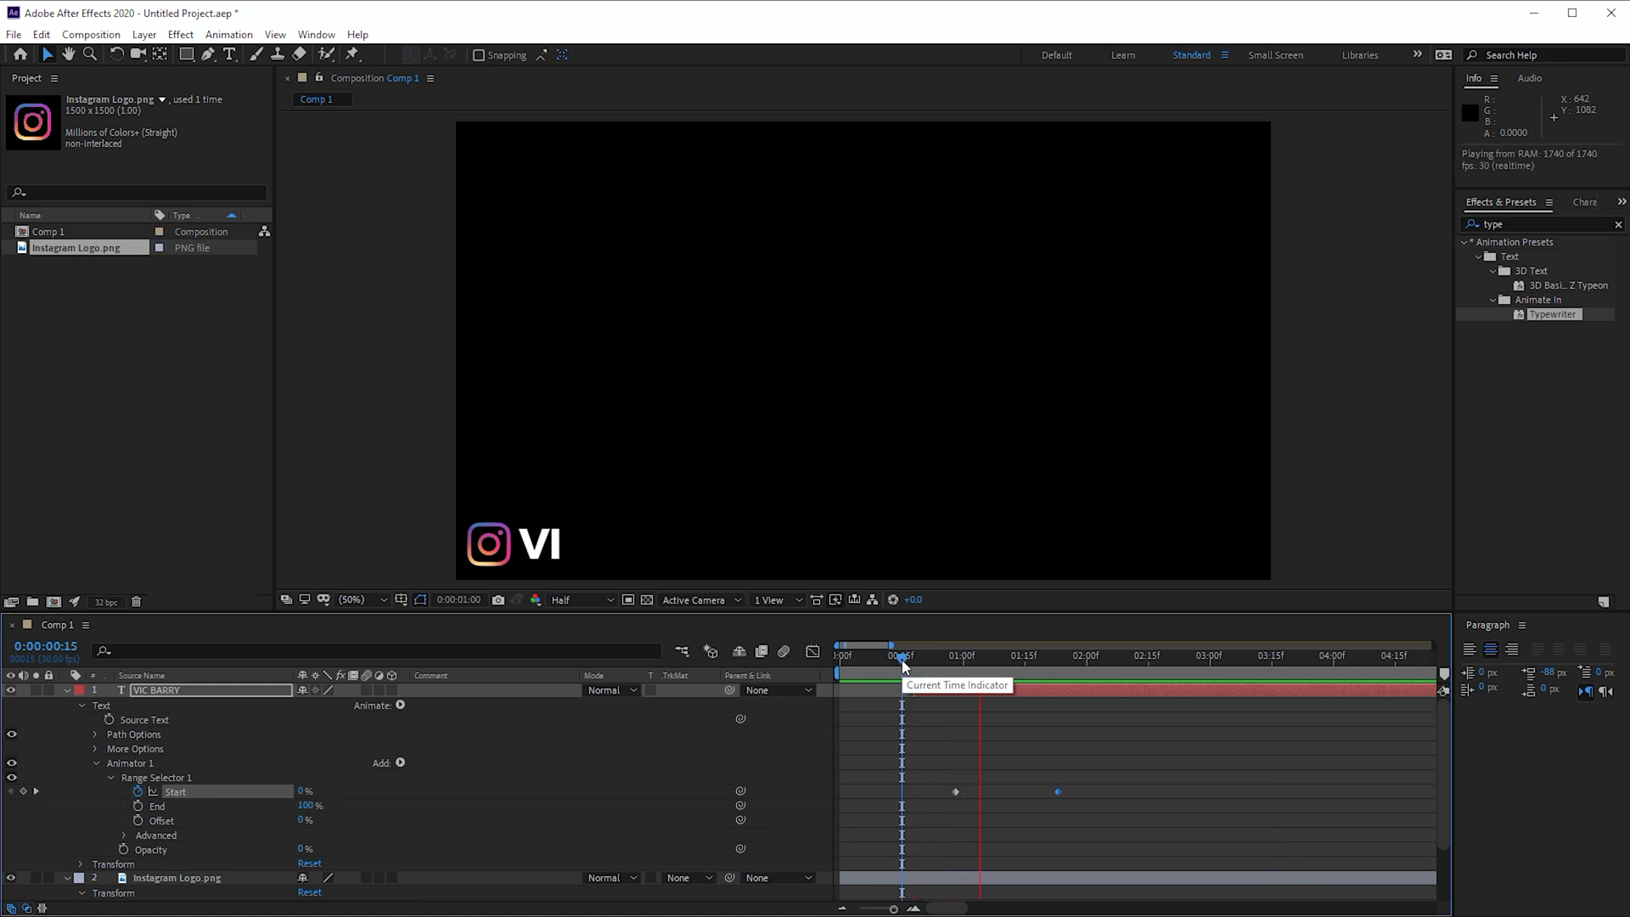
Shift the last Start typing keyframe to 1:21.
key(space)
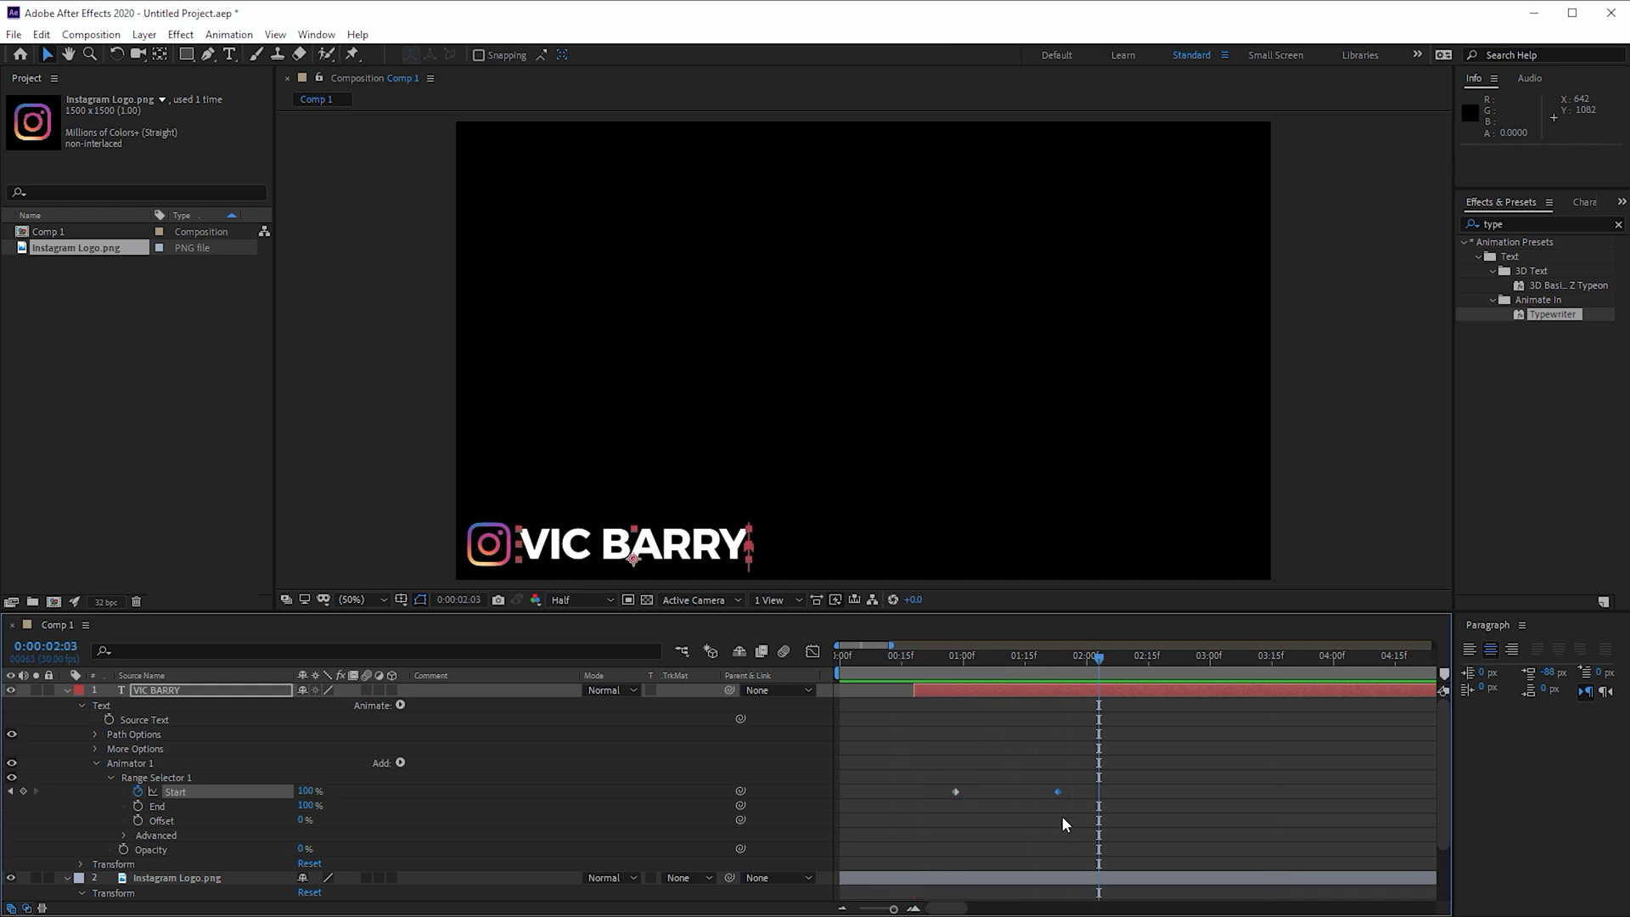
drag(1057, 792, 1045, 792)
key(Home)
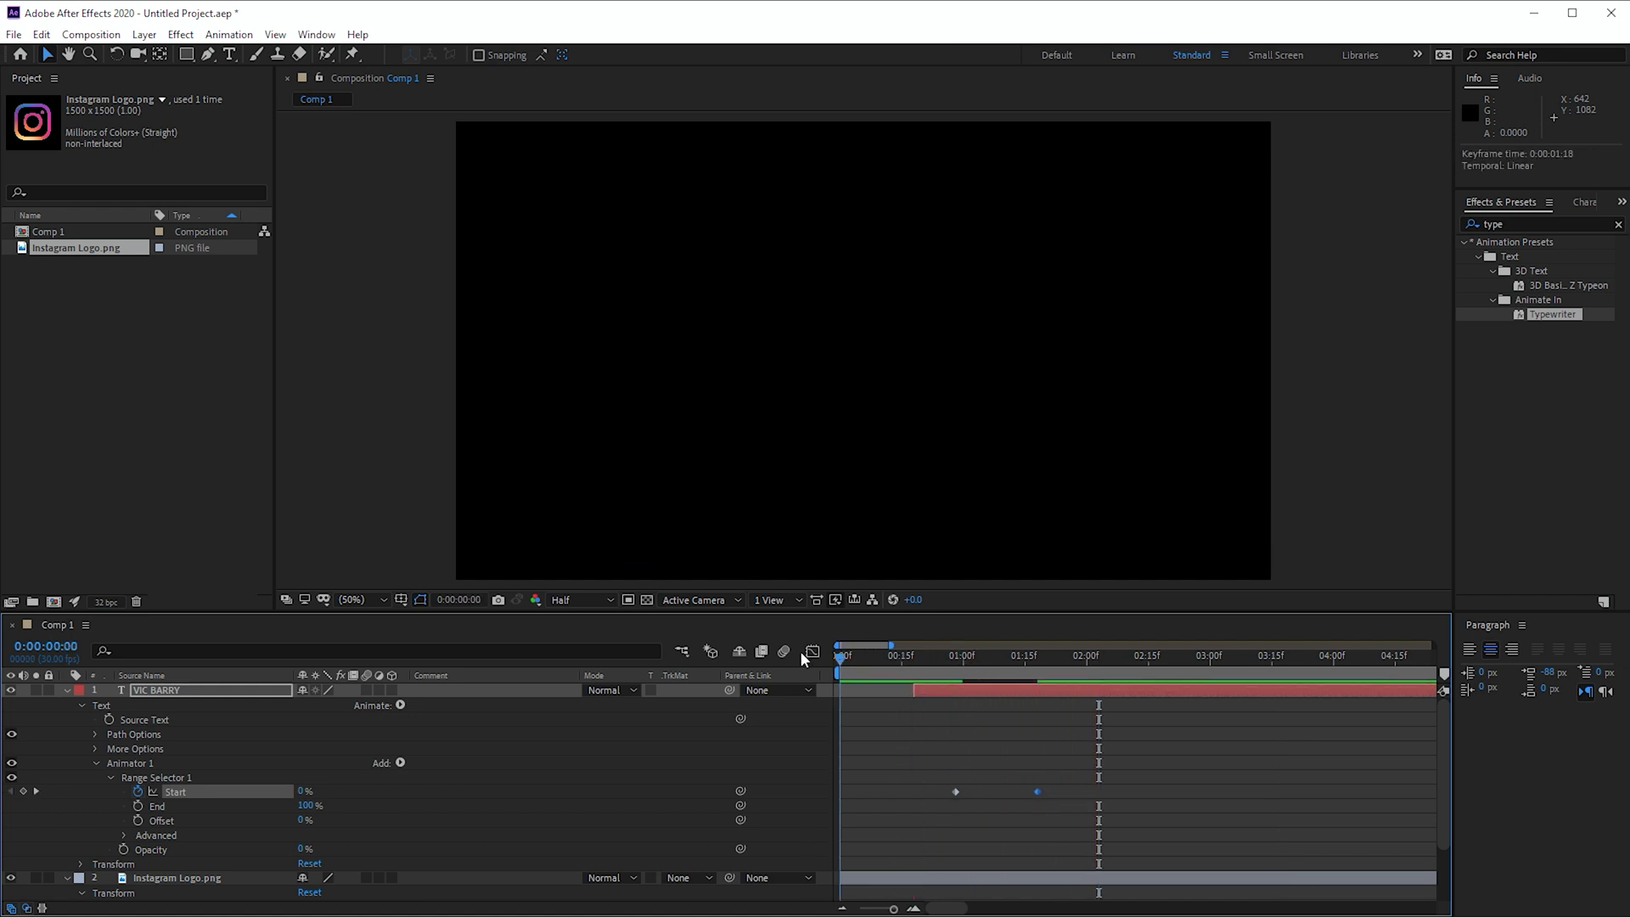
key(space)
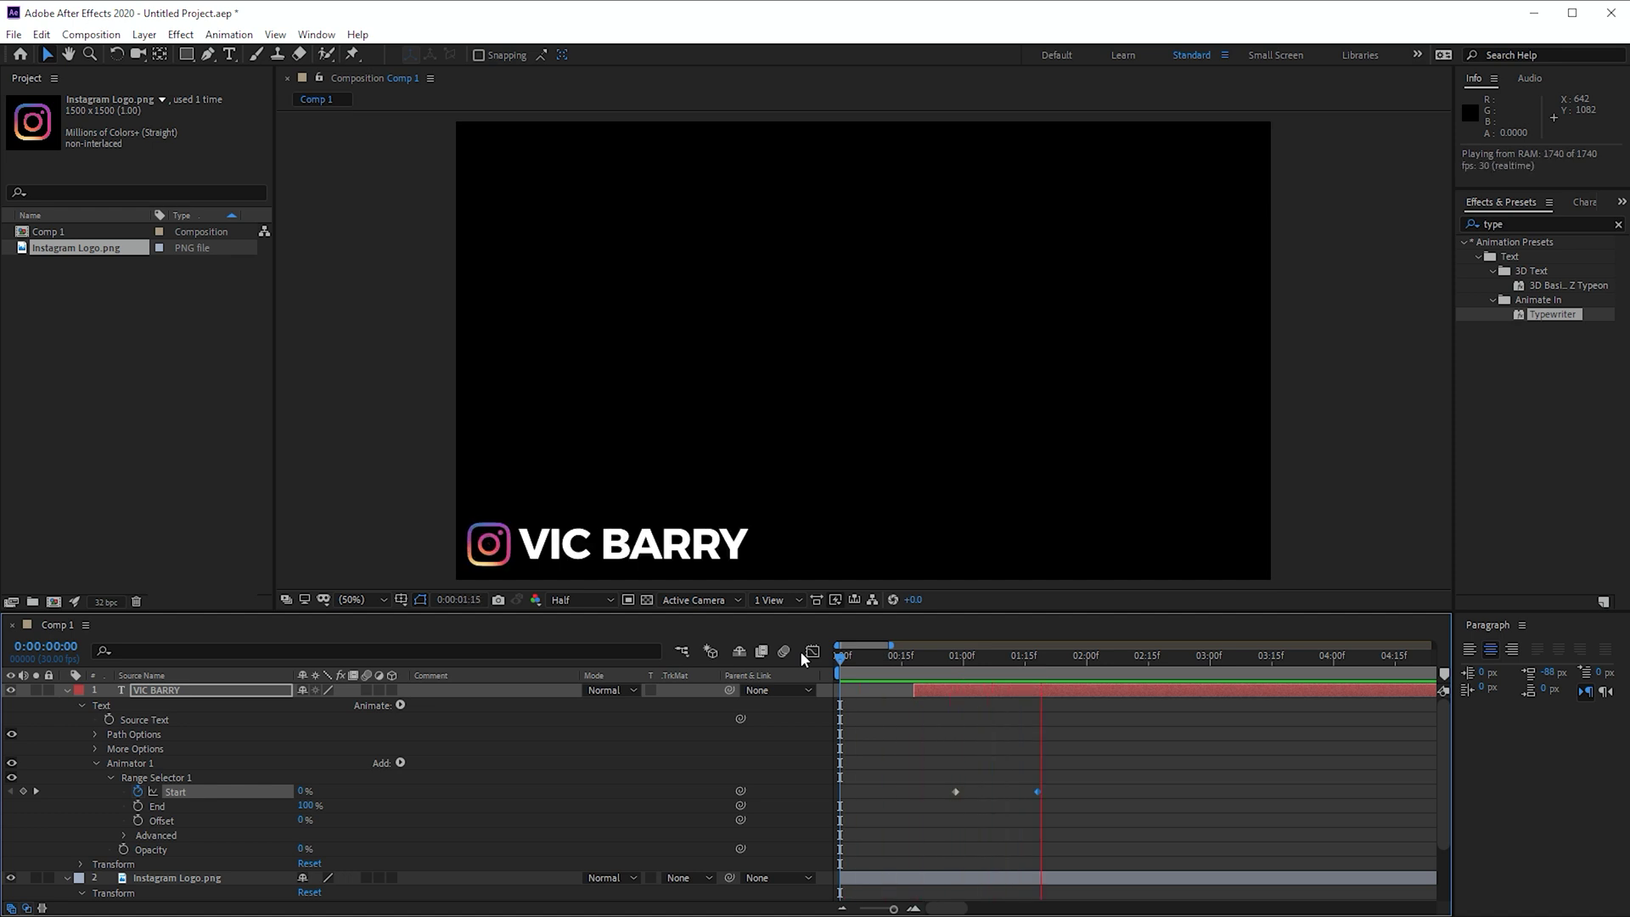
key(space)
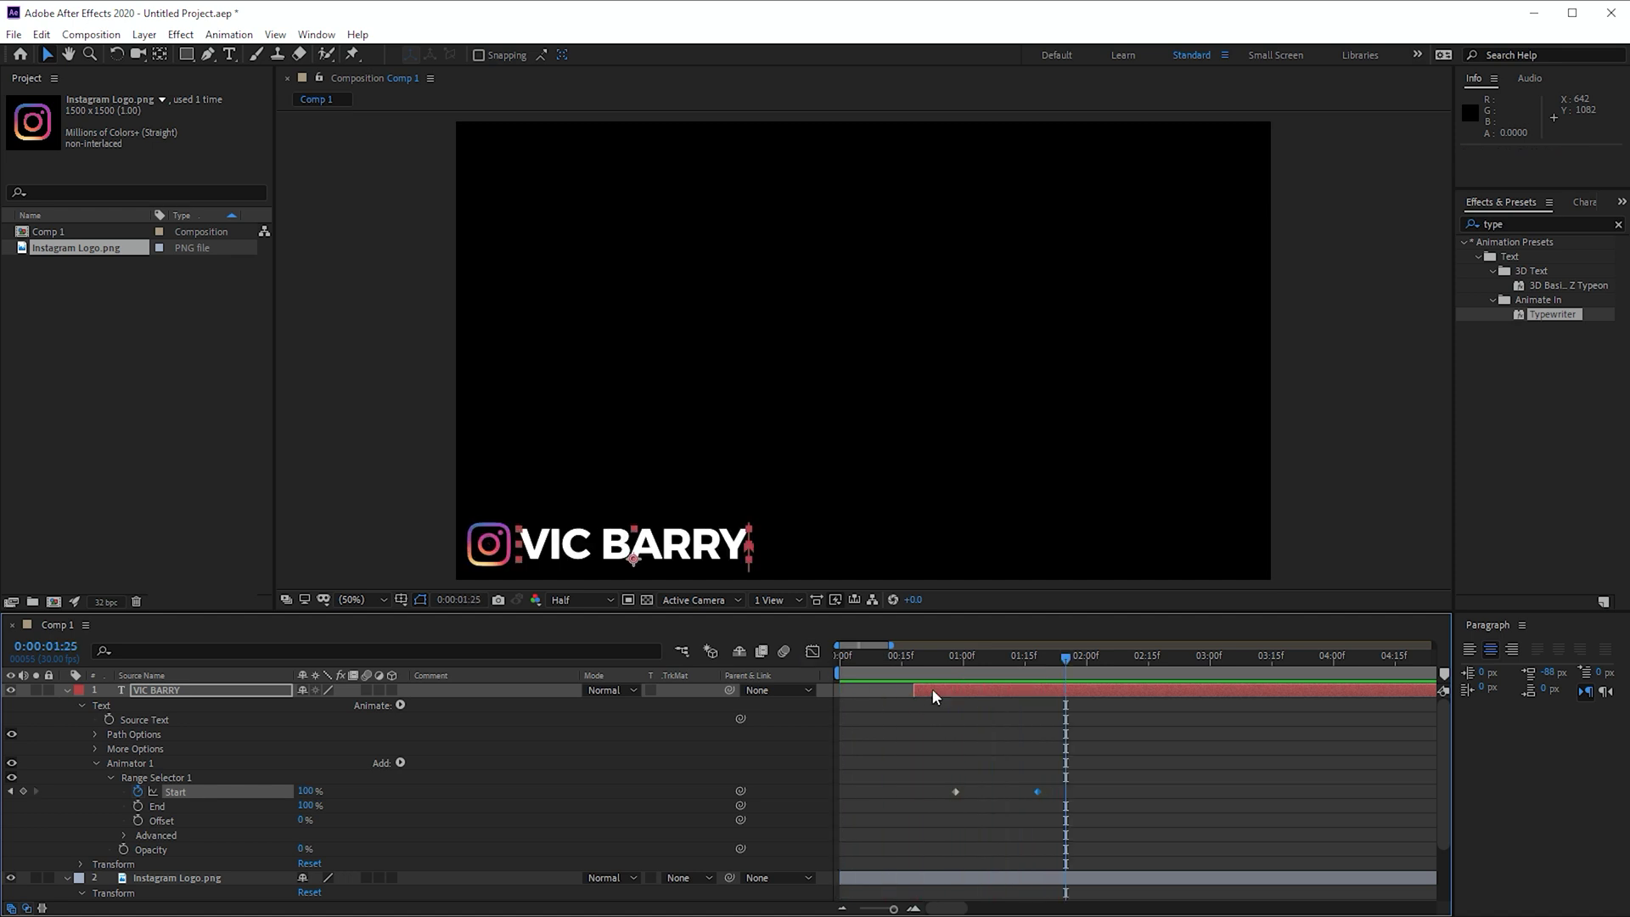
drag(924, 652, 832, 668)
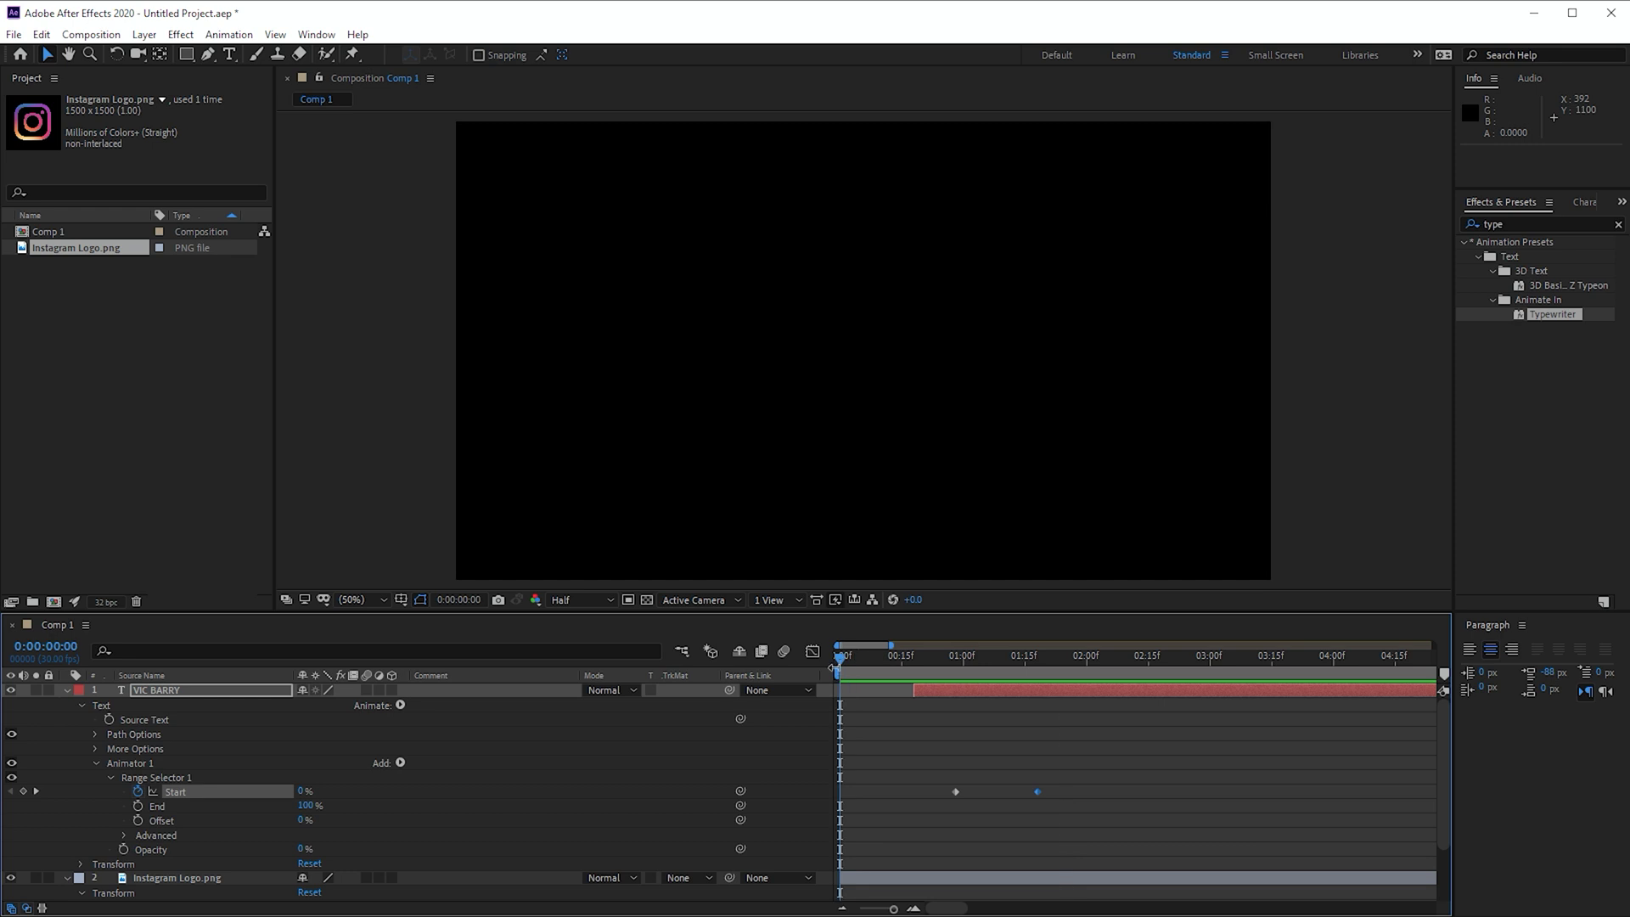
key(space)
Slide the VIC BARRY layer earlier so it types on from frame 9, done by 1:09.
key(space)
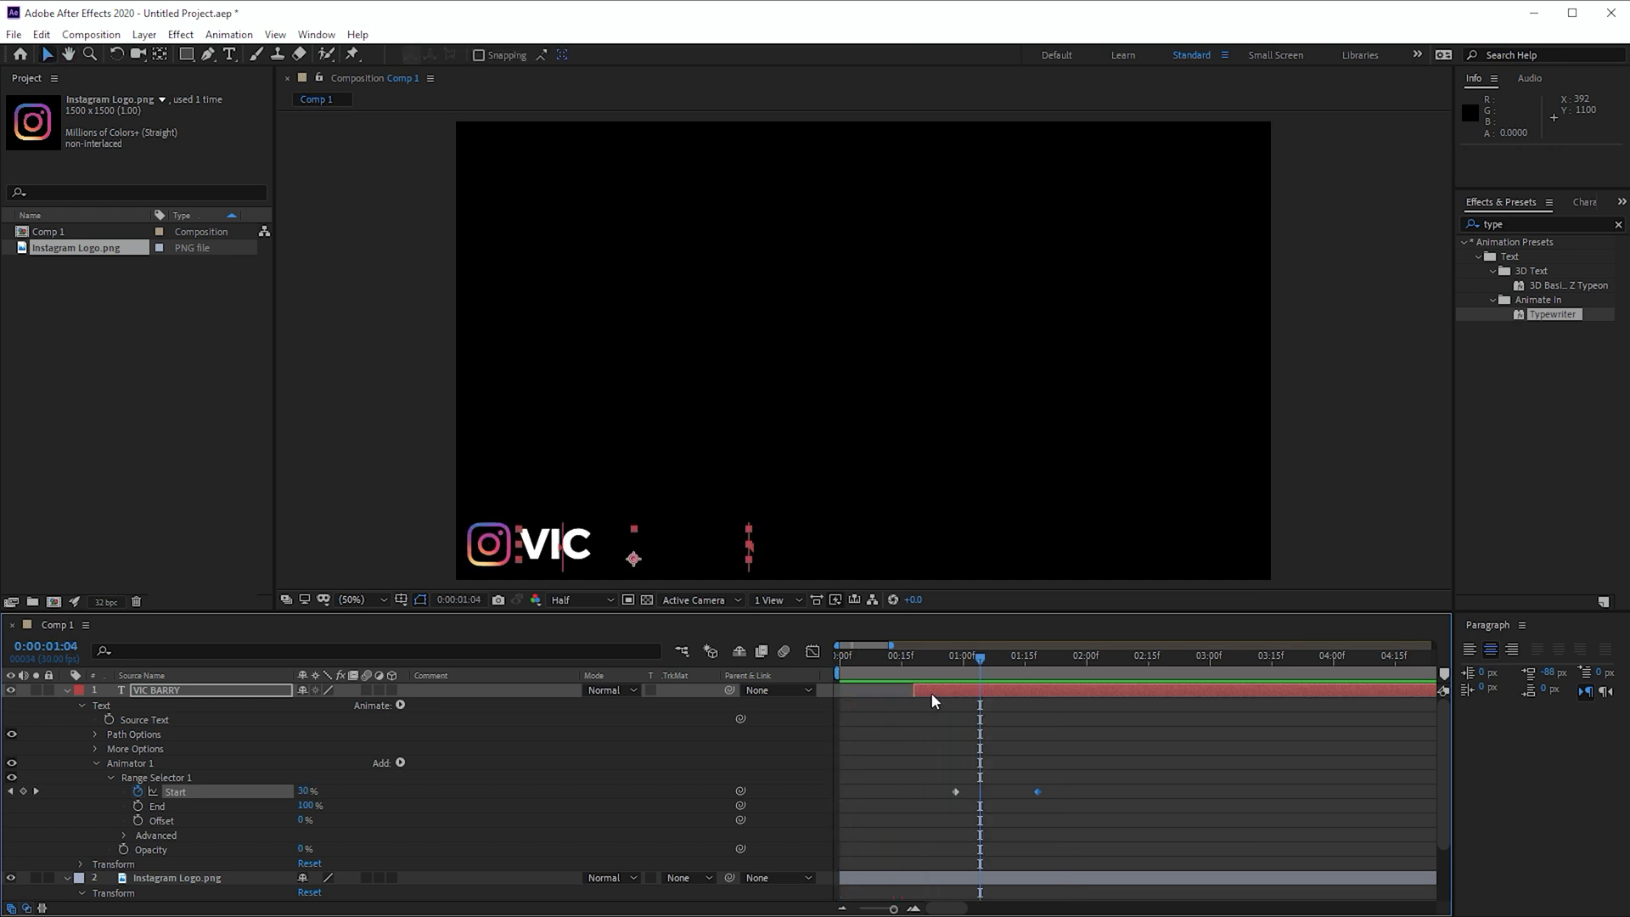
drag(937, 690, 822, 674)
key(space)
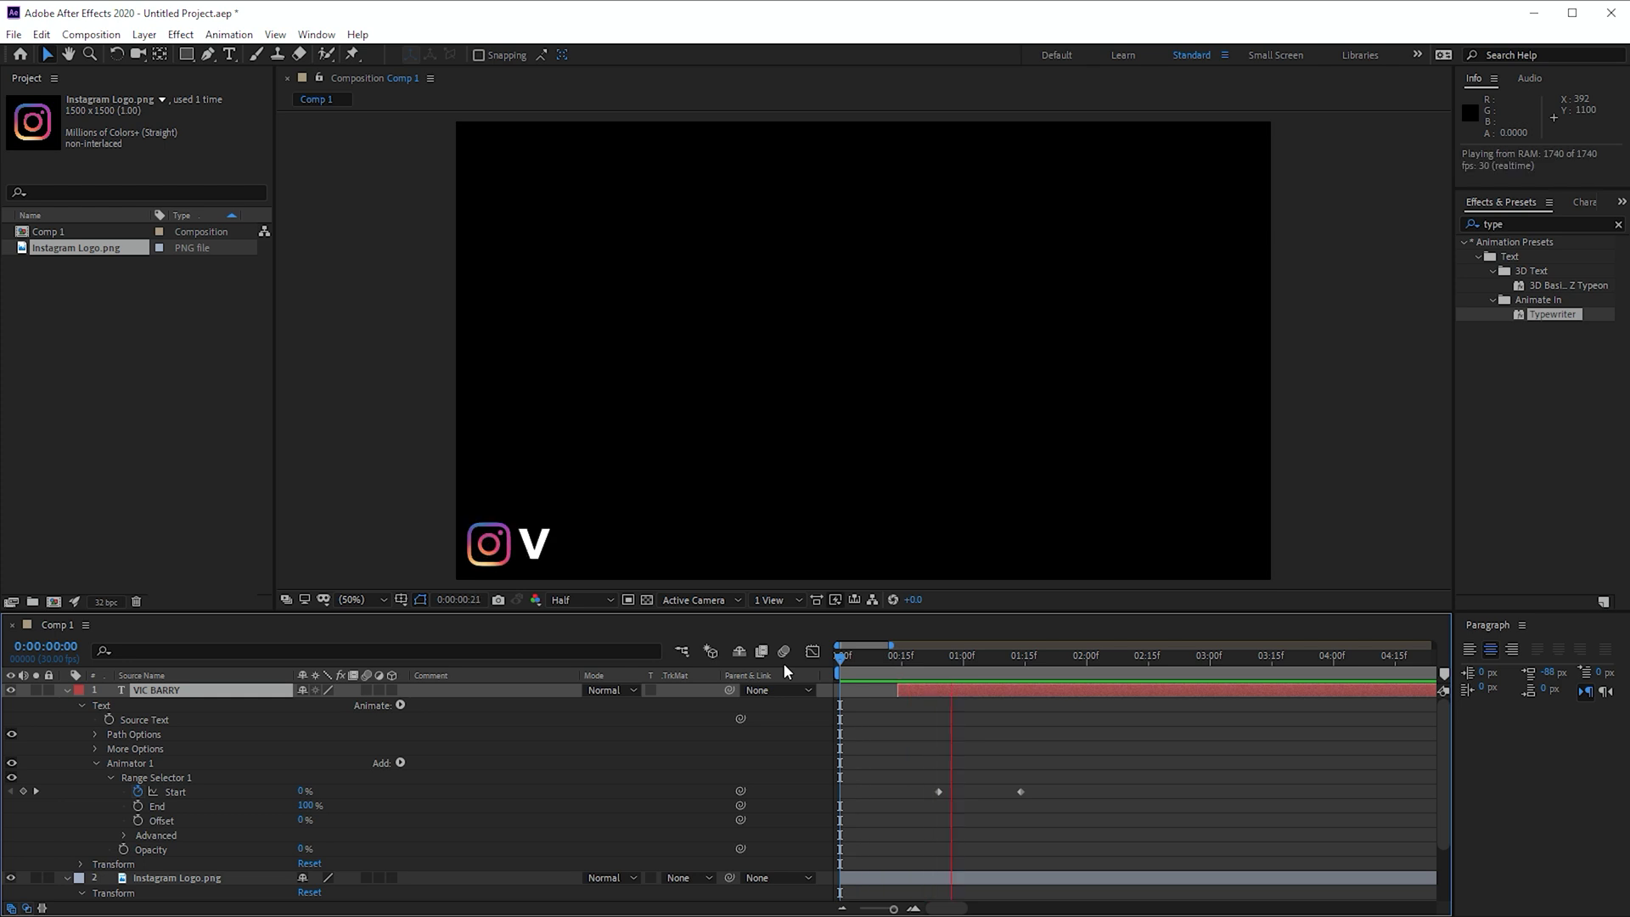
key(space)
drag(912, 688, 891, 689)
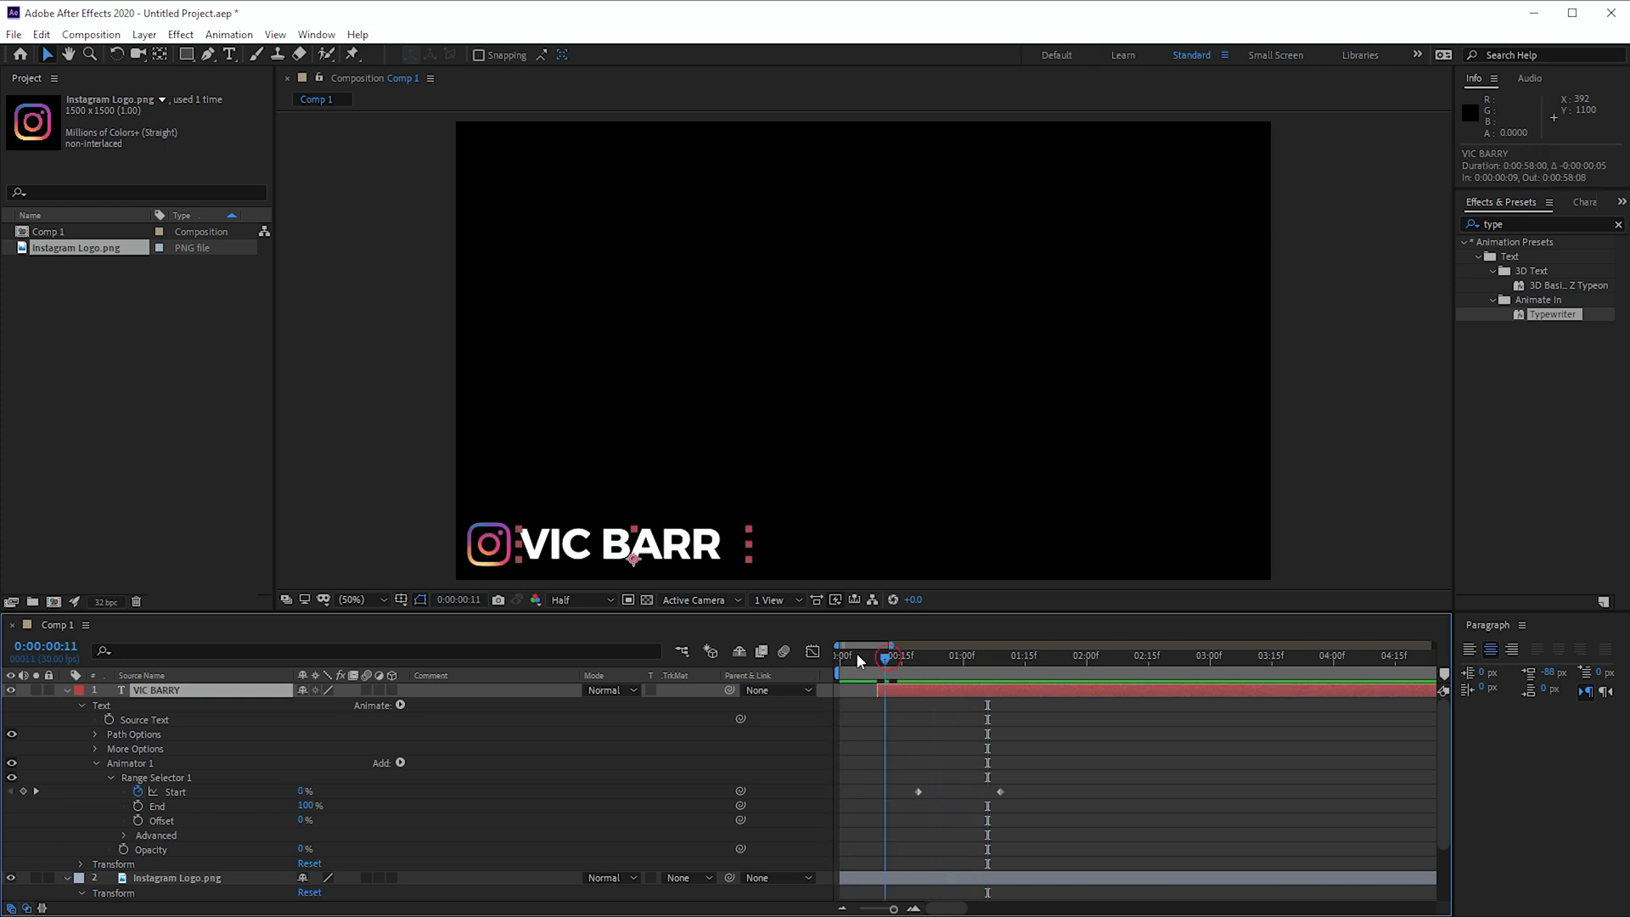
click(857, 660)
key(space)
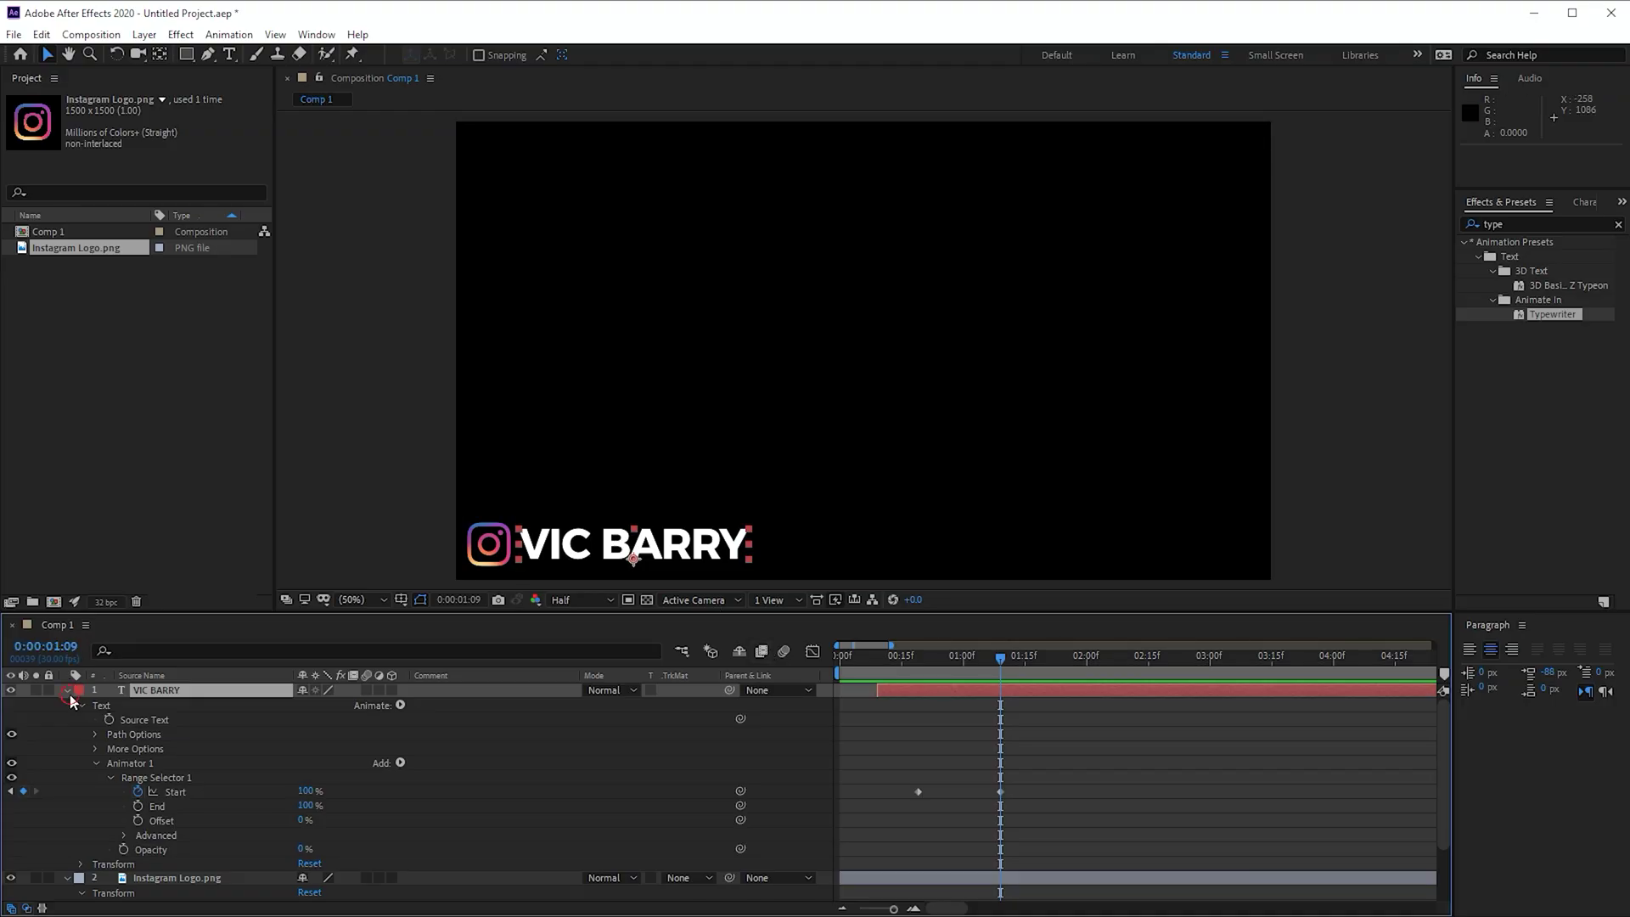
click(67, 691)
click(54, 718)
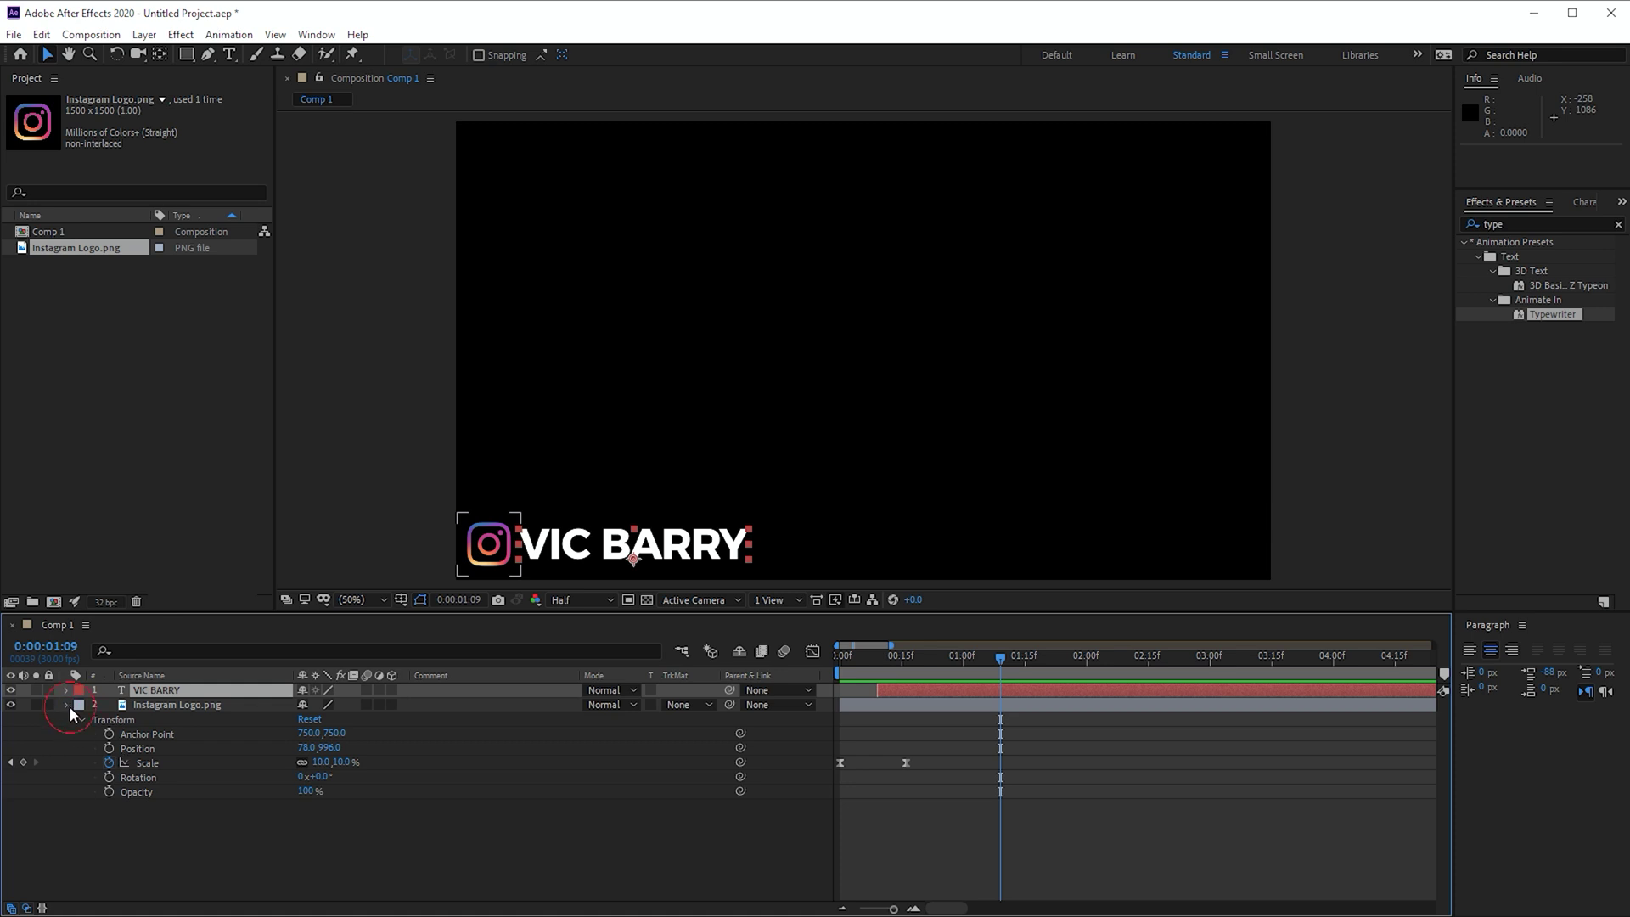
Make the logo's Scale curve overshoot to about 11.45% before settling at 10% with Auto Bezier.
click(67, 705)
click(69, 705)
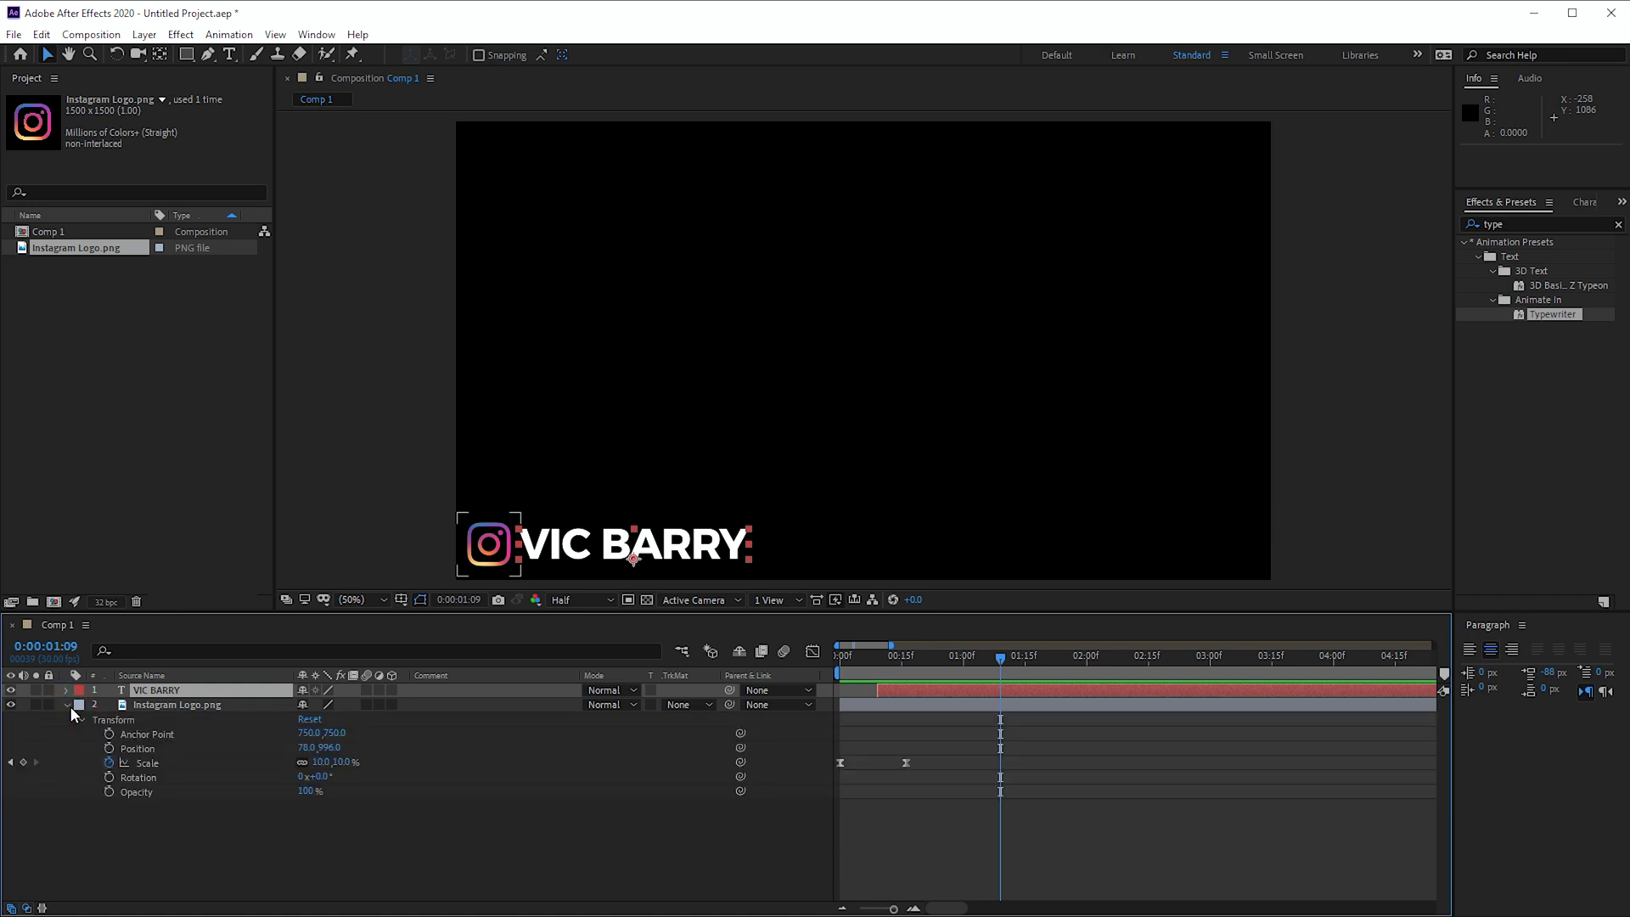
click(162, 767)
drag(932, 746, 834, 781)
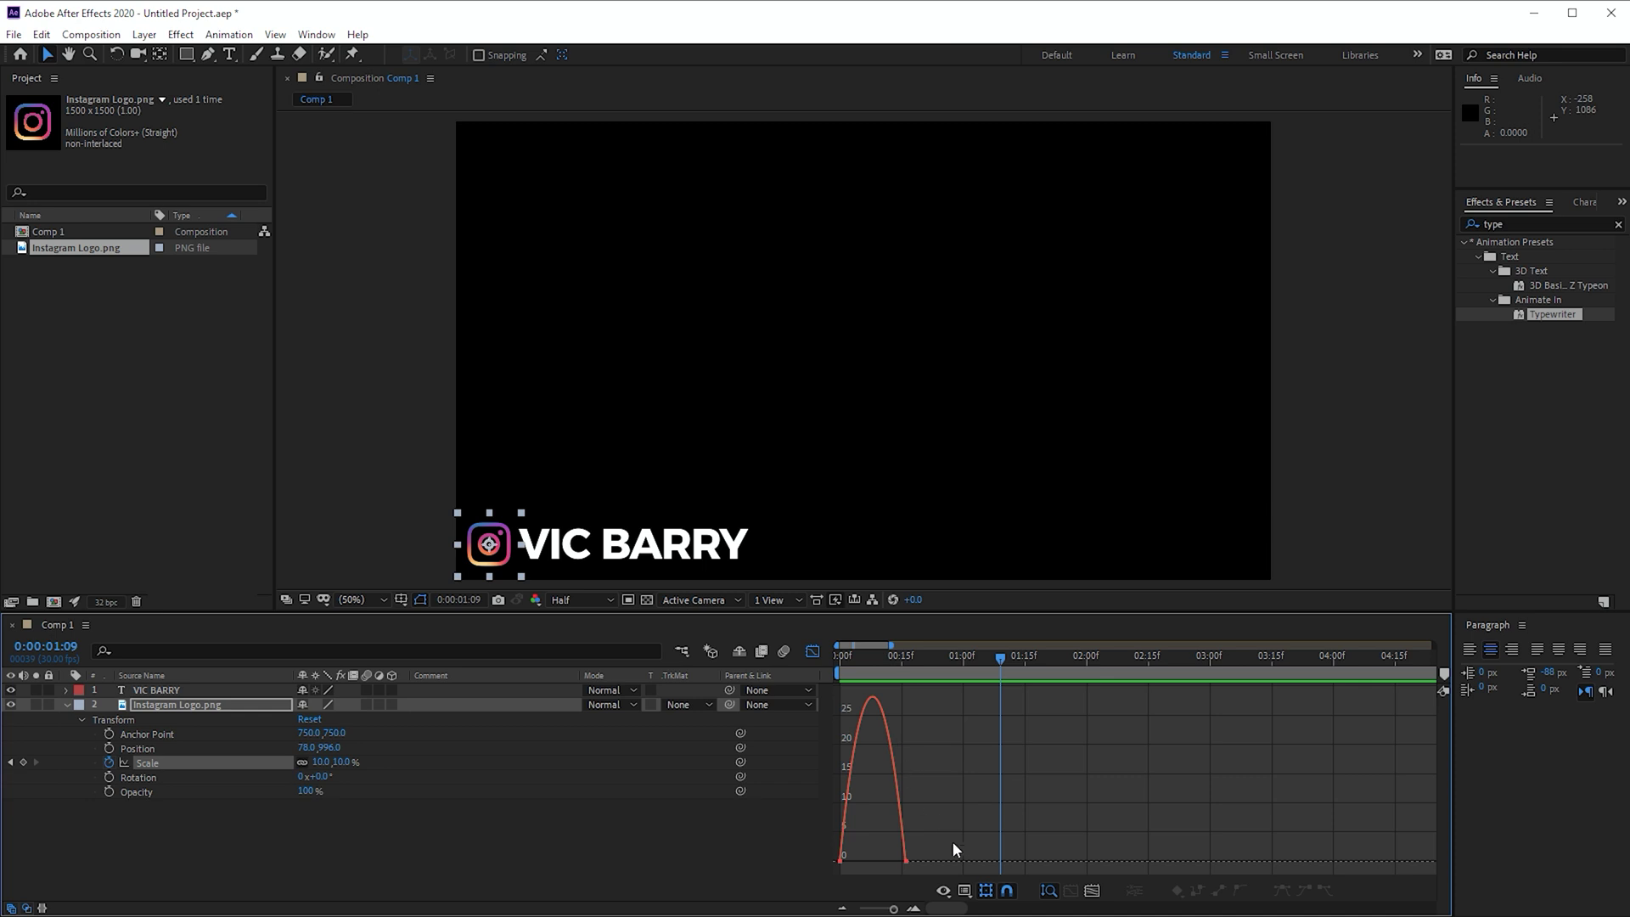
click(965, 890)
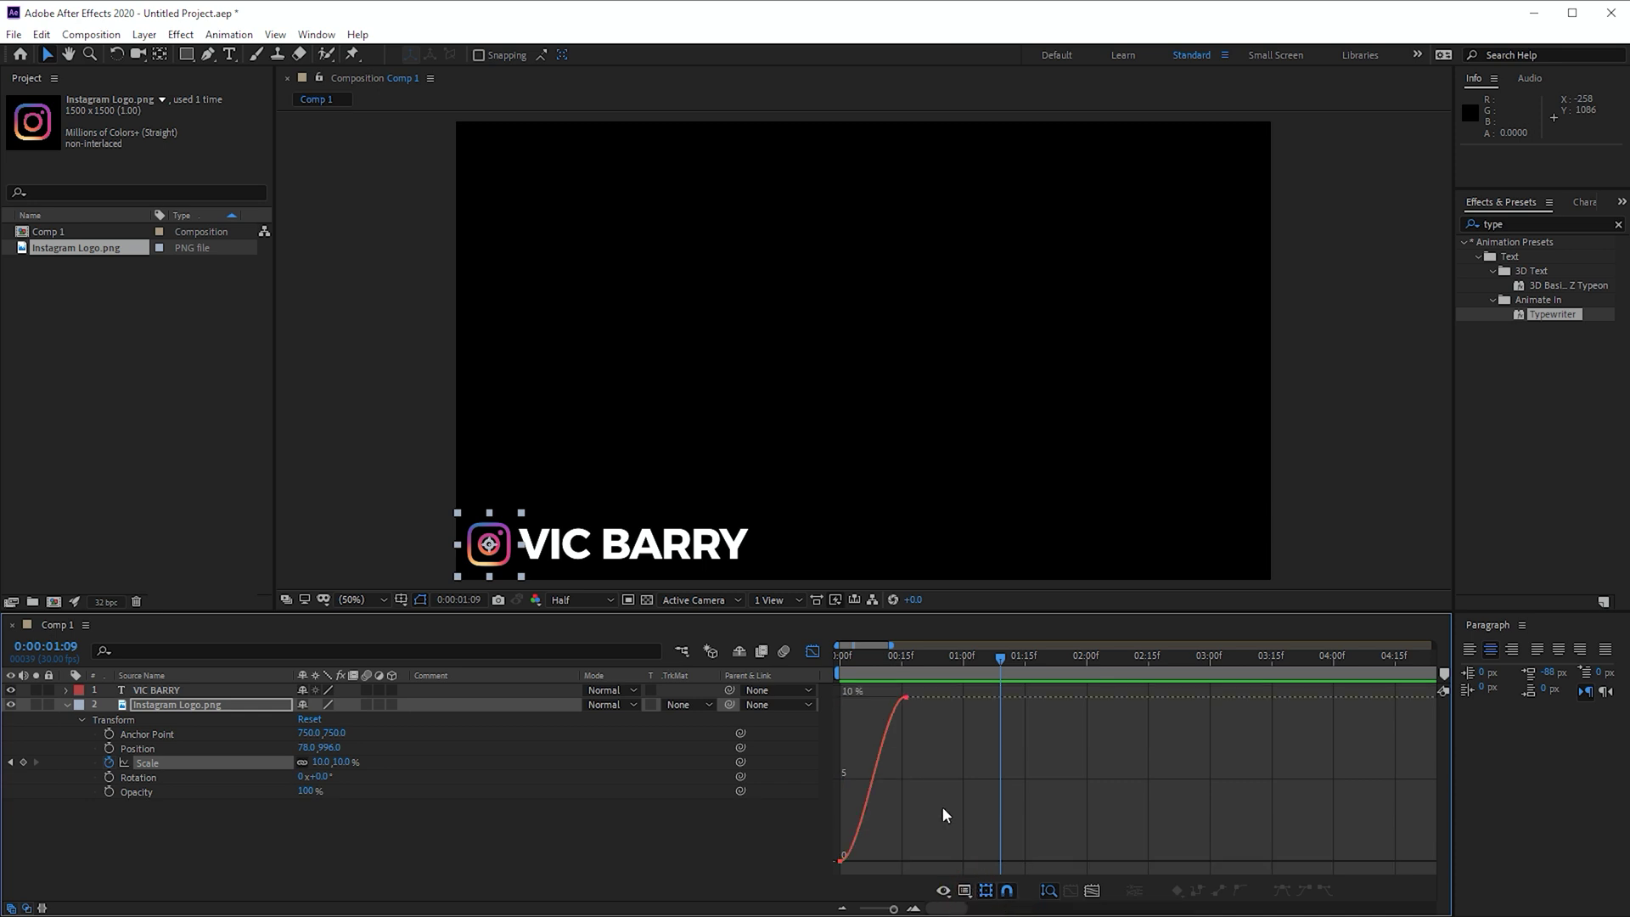
drag(885, 686, 918, 708)
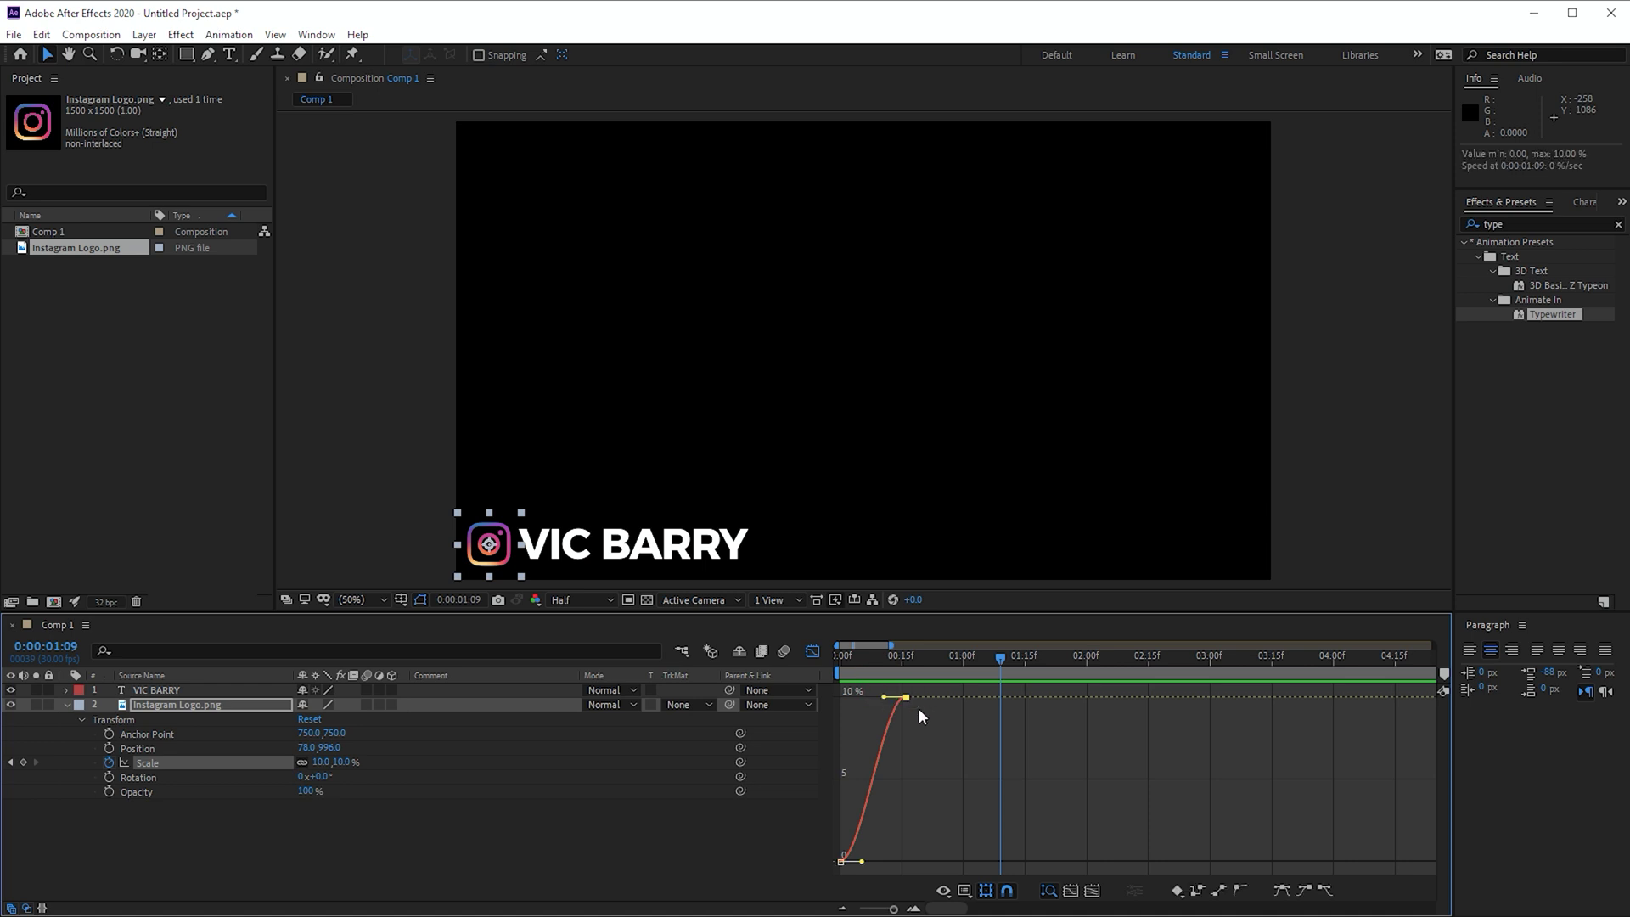
click(1237, 892)
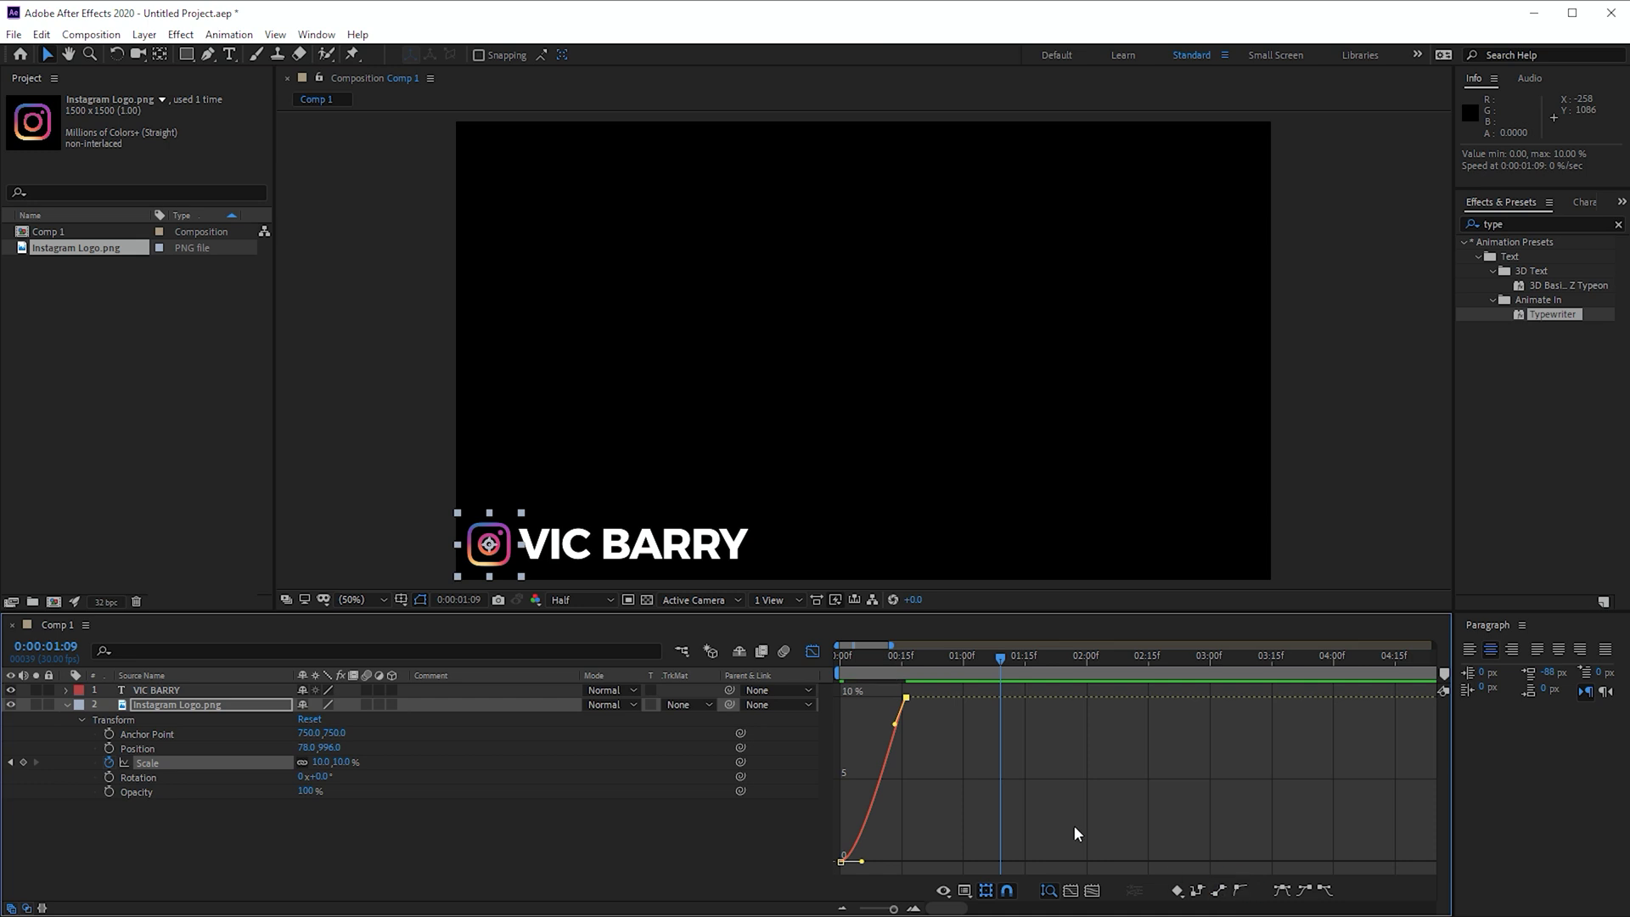
drag(893, 722, 820, 653)
key(space)
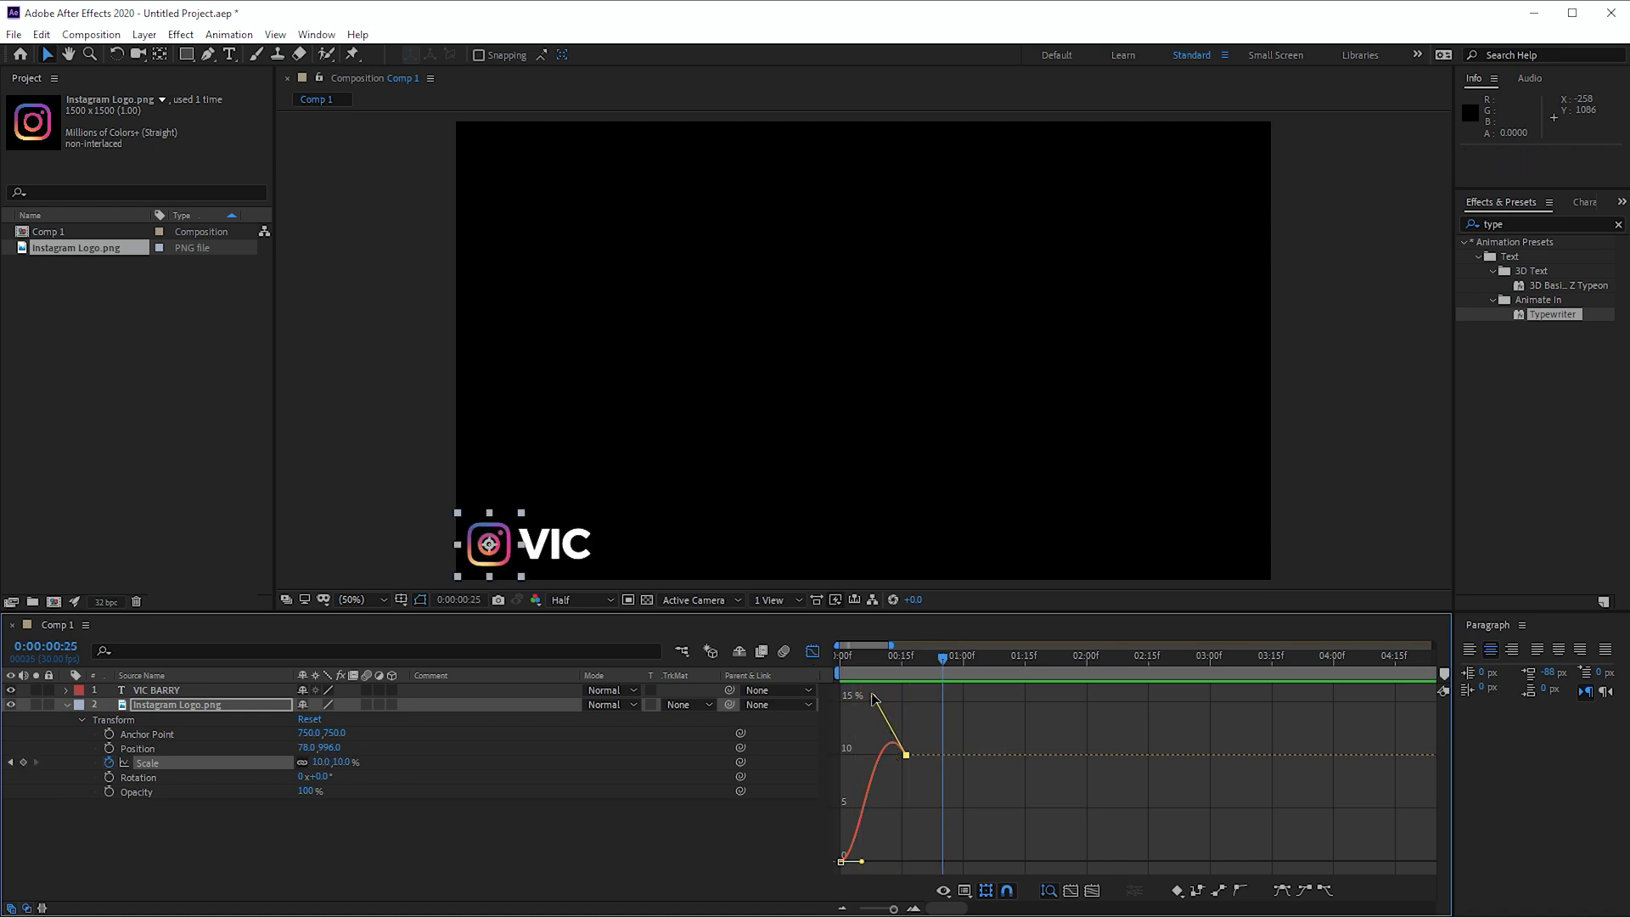
drag(871, 692, 872, 690)
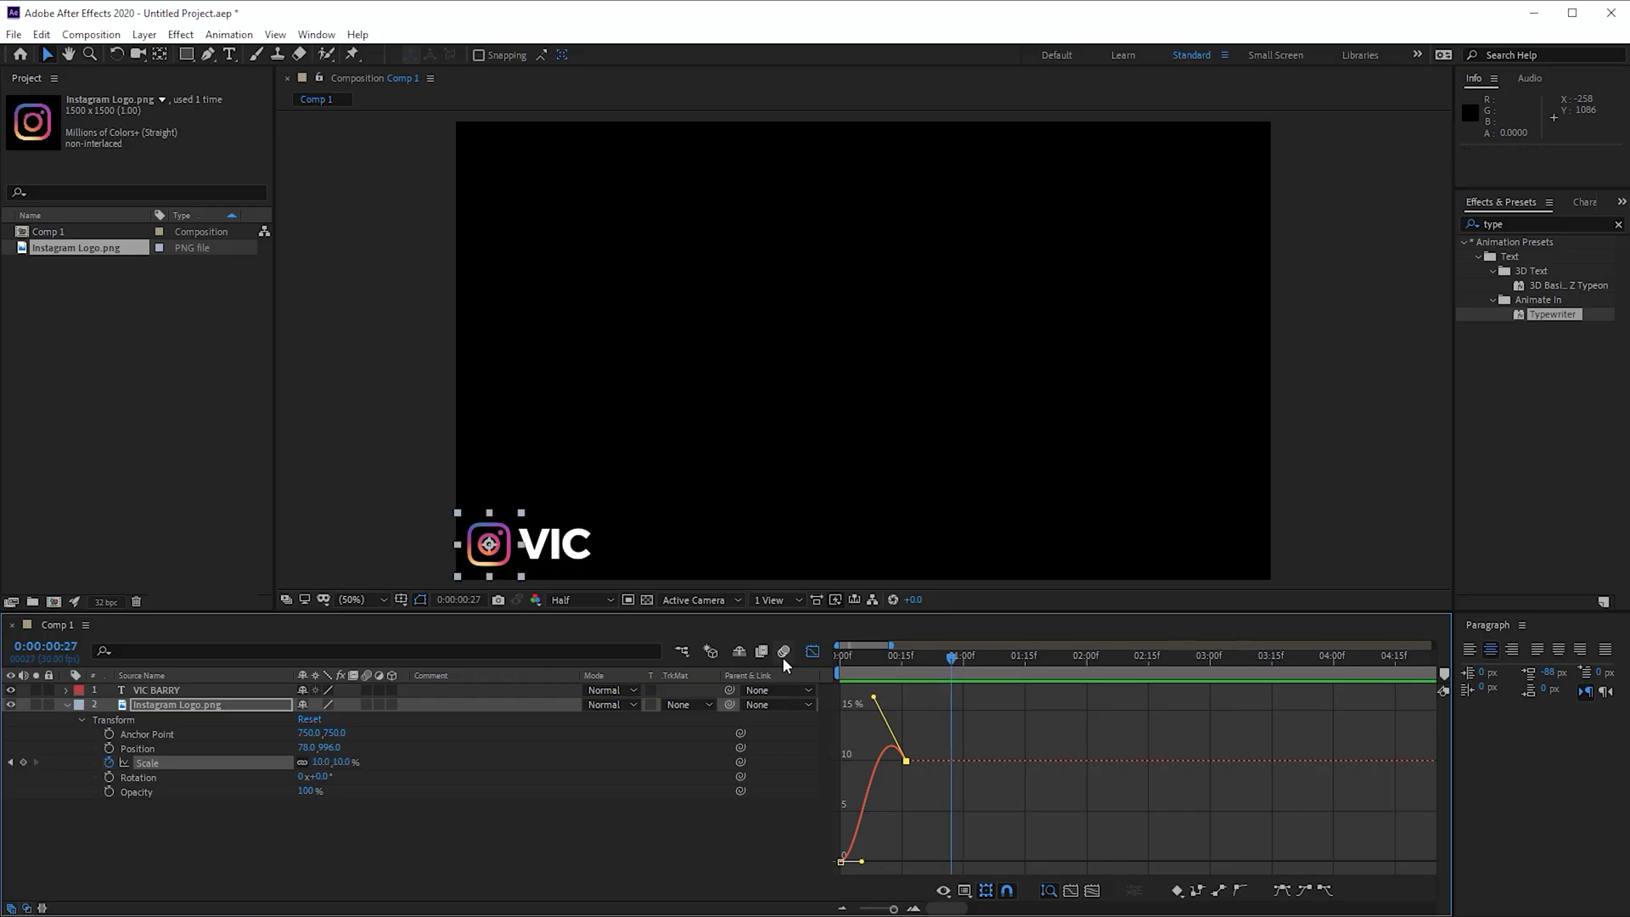
click(813, 651)
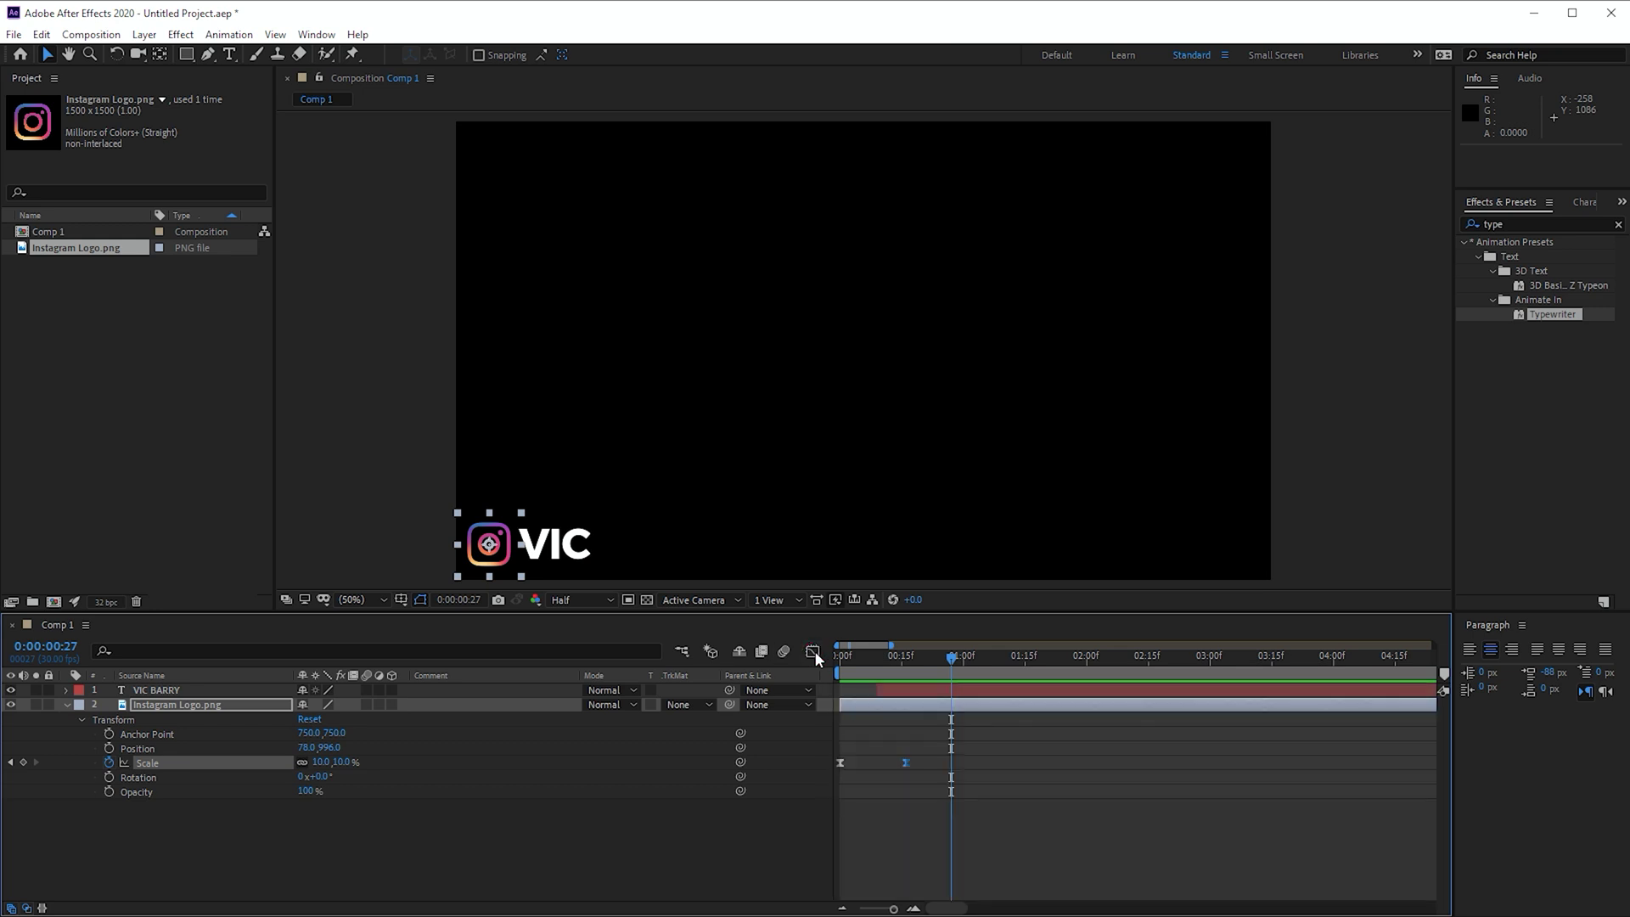
Keyframe the logo's Position to slide from 78,996 at 2:21 to 764,996, right of VIC BARRY.
drag(884, 657, 771, 655)
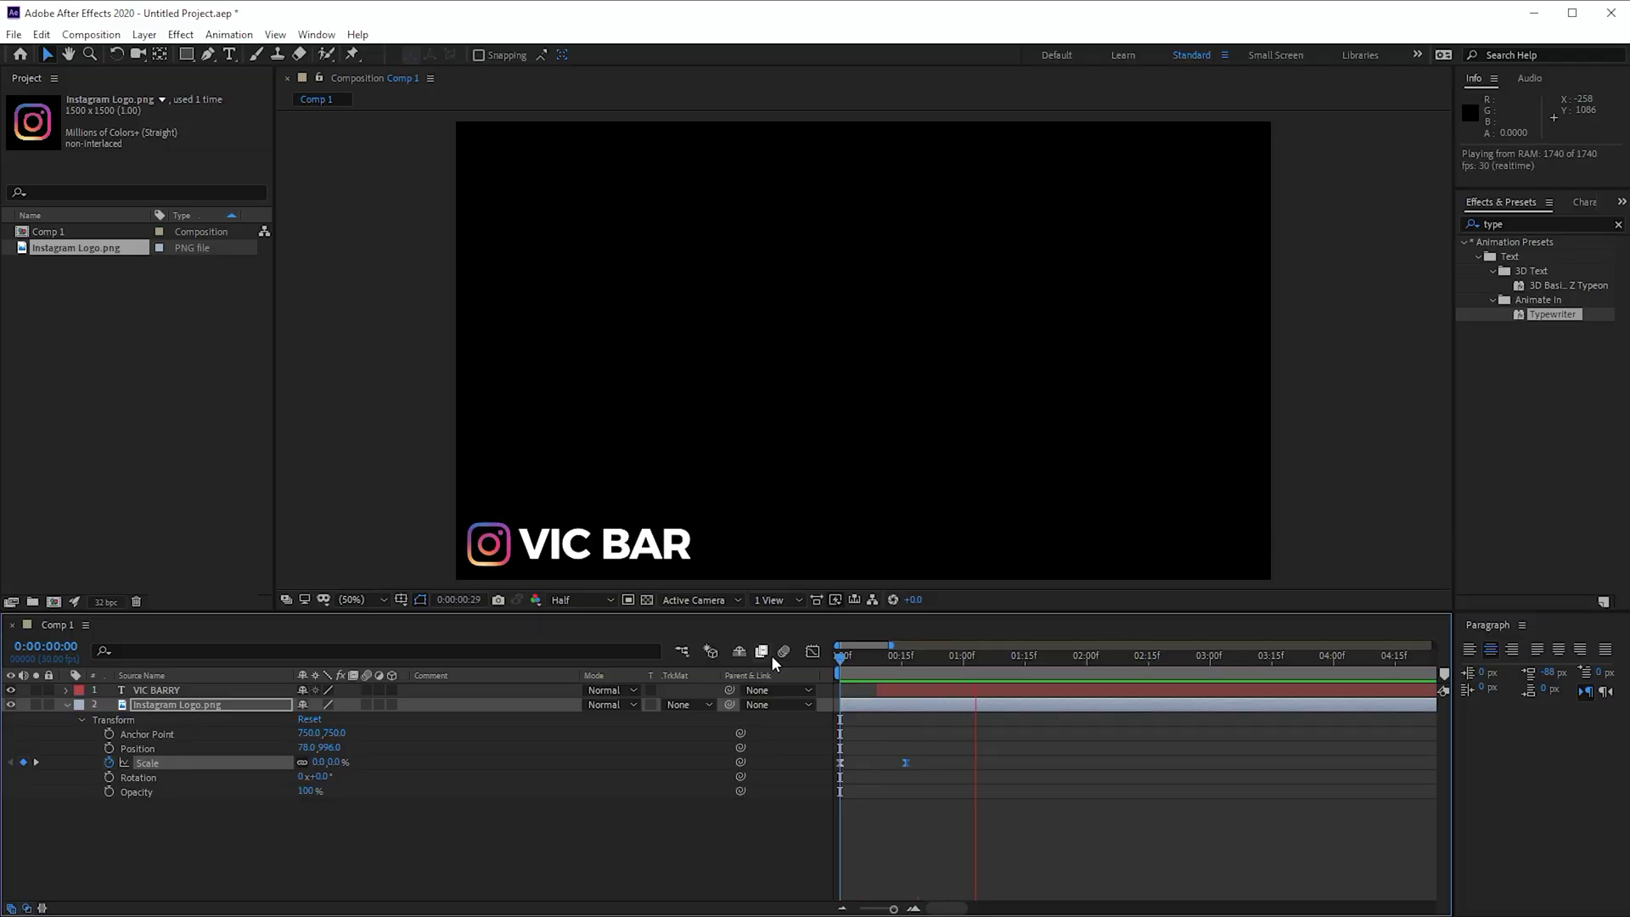
key(space)
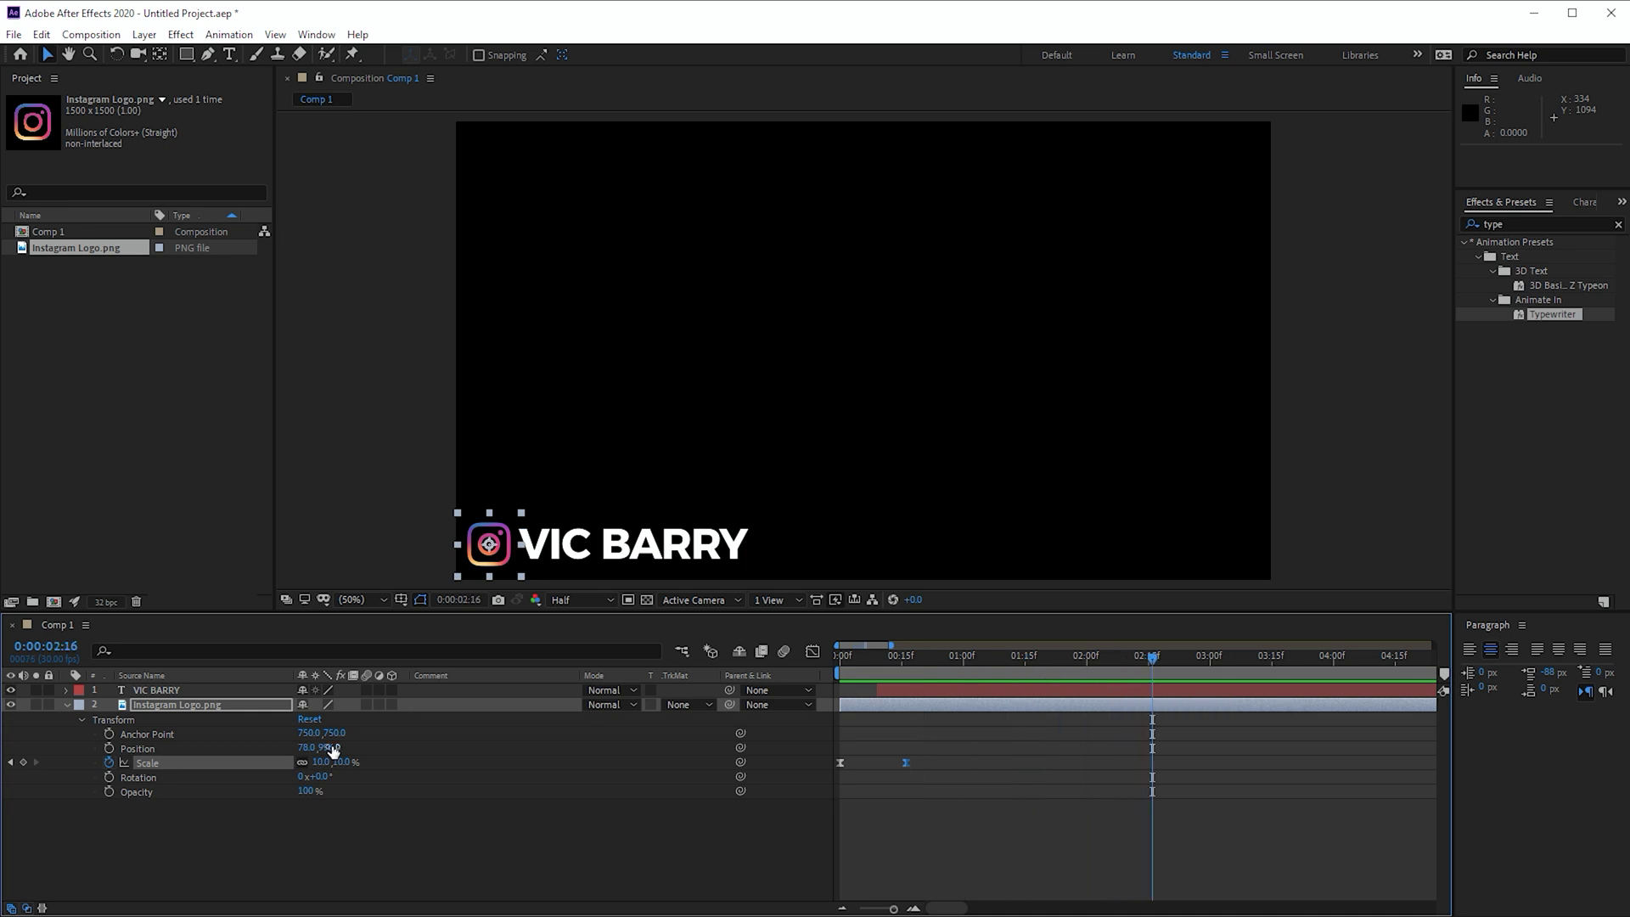
click(109, 749)
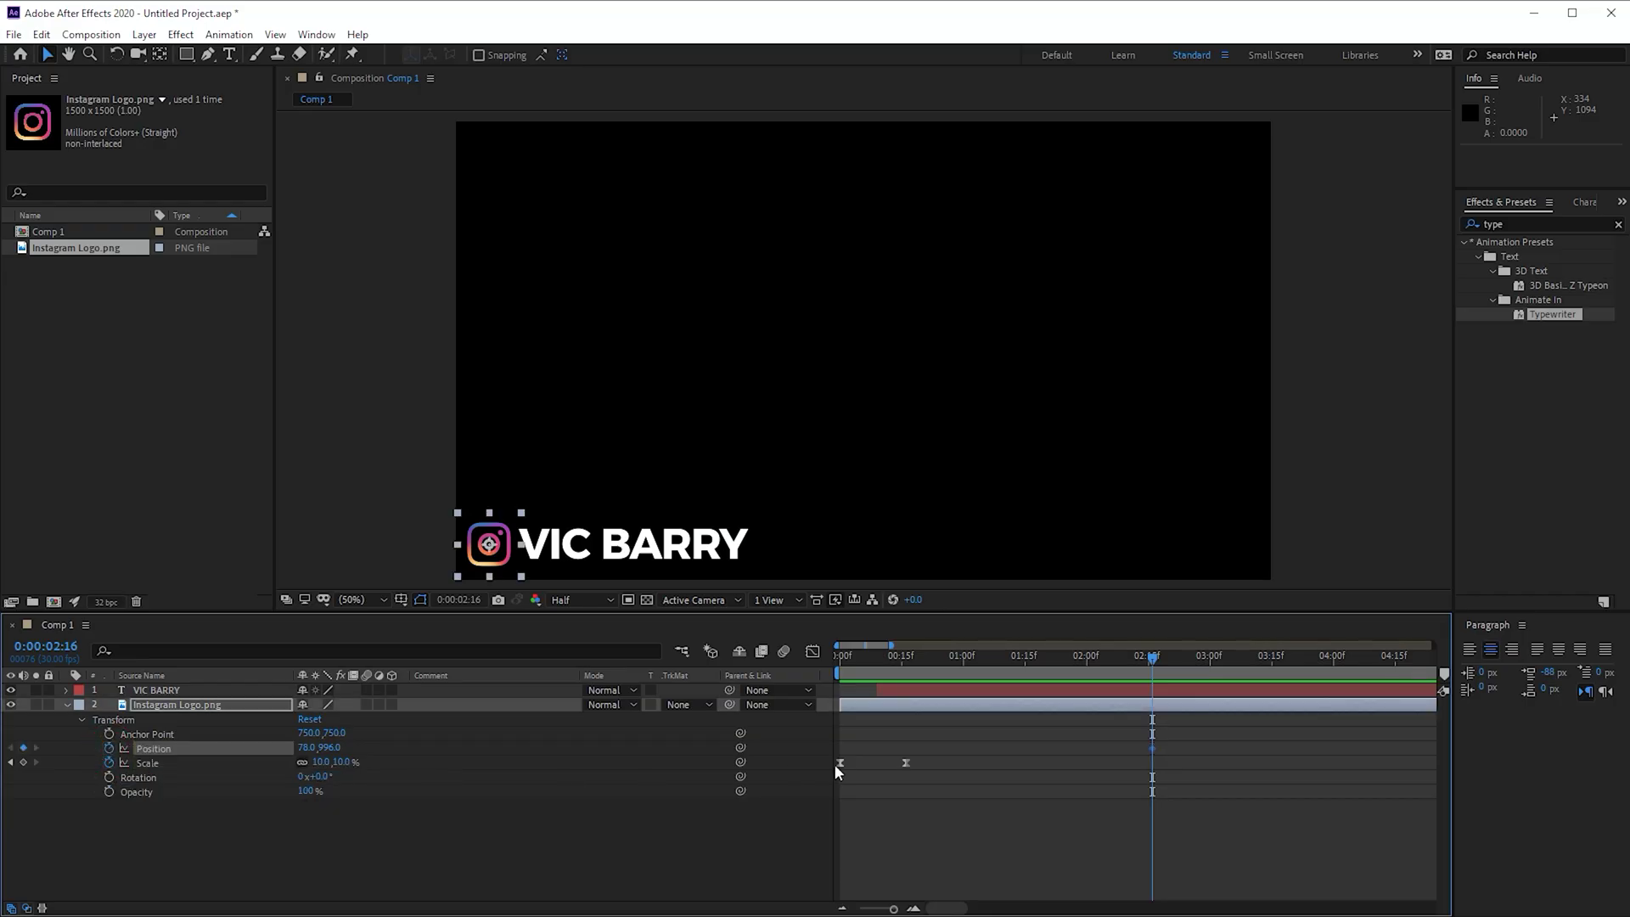
drag(1153, 746, 996, 749)
drag(967, 670, 820, 654)
key(space)
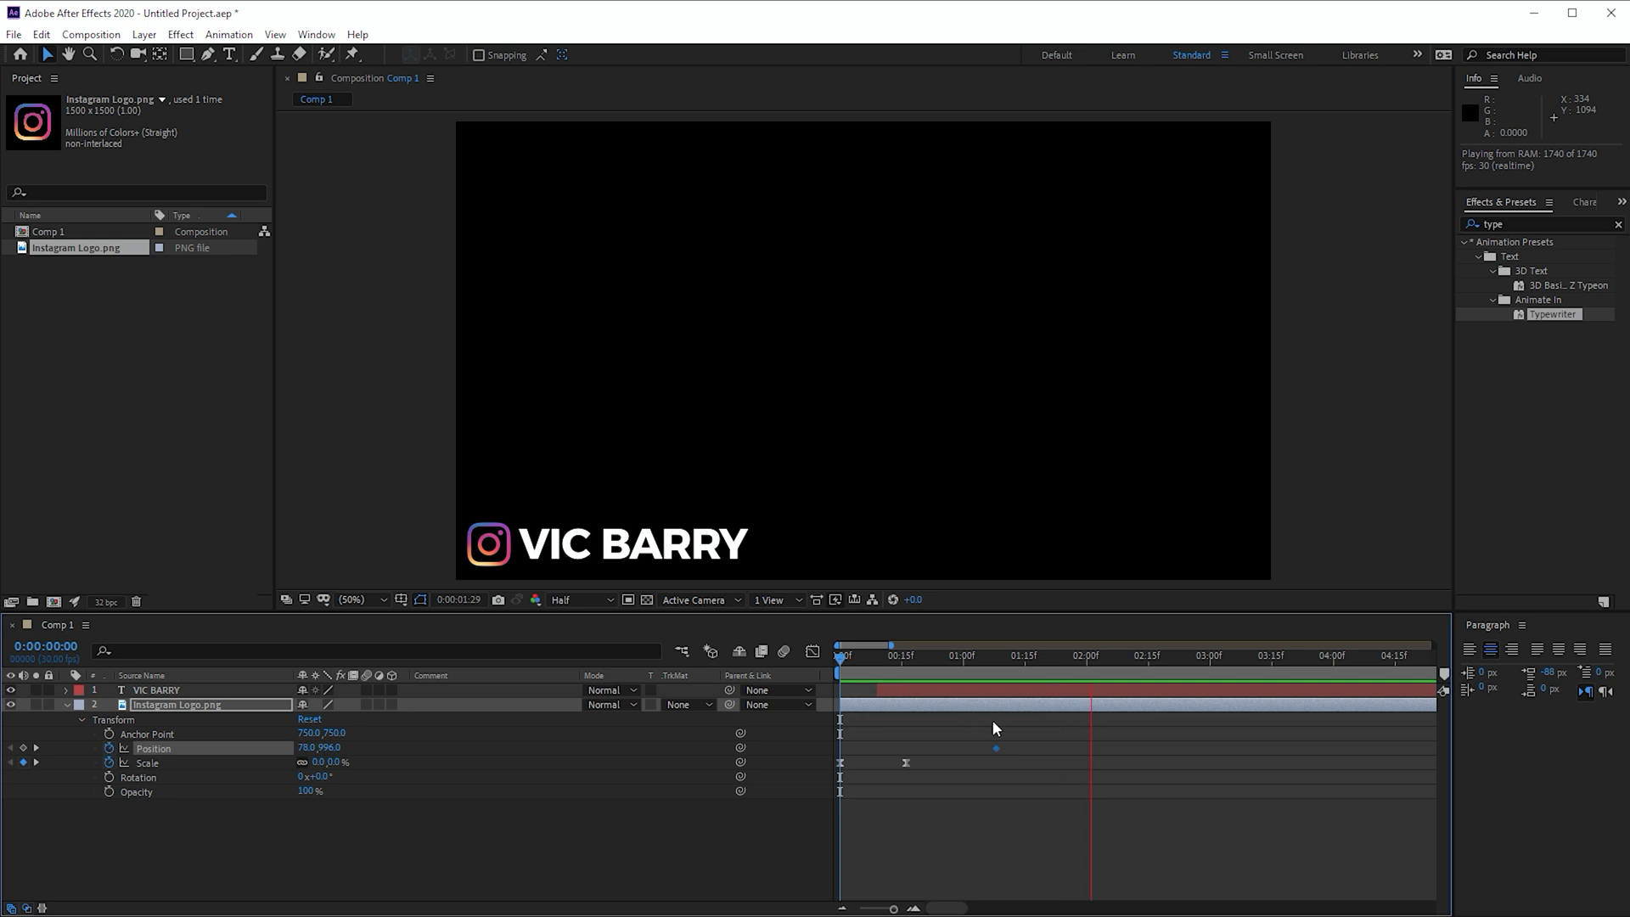
key(space)
drag(996, 750, 1172, 751)
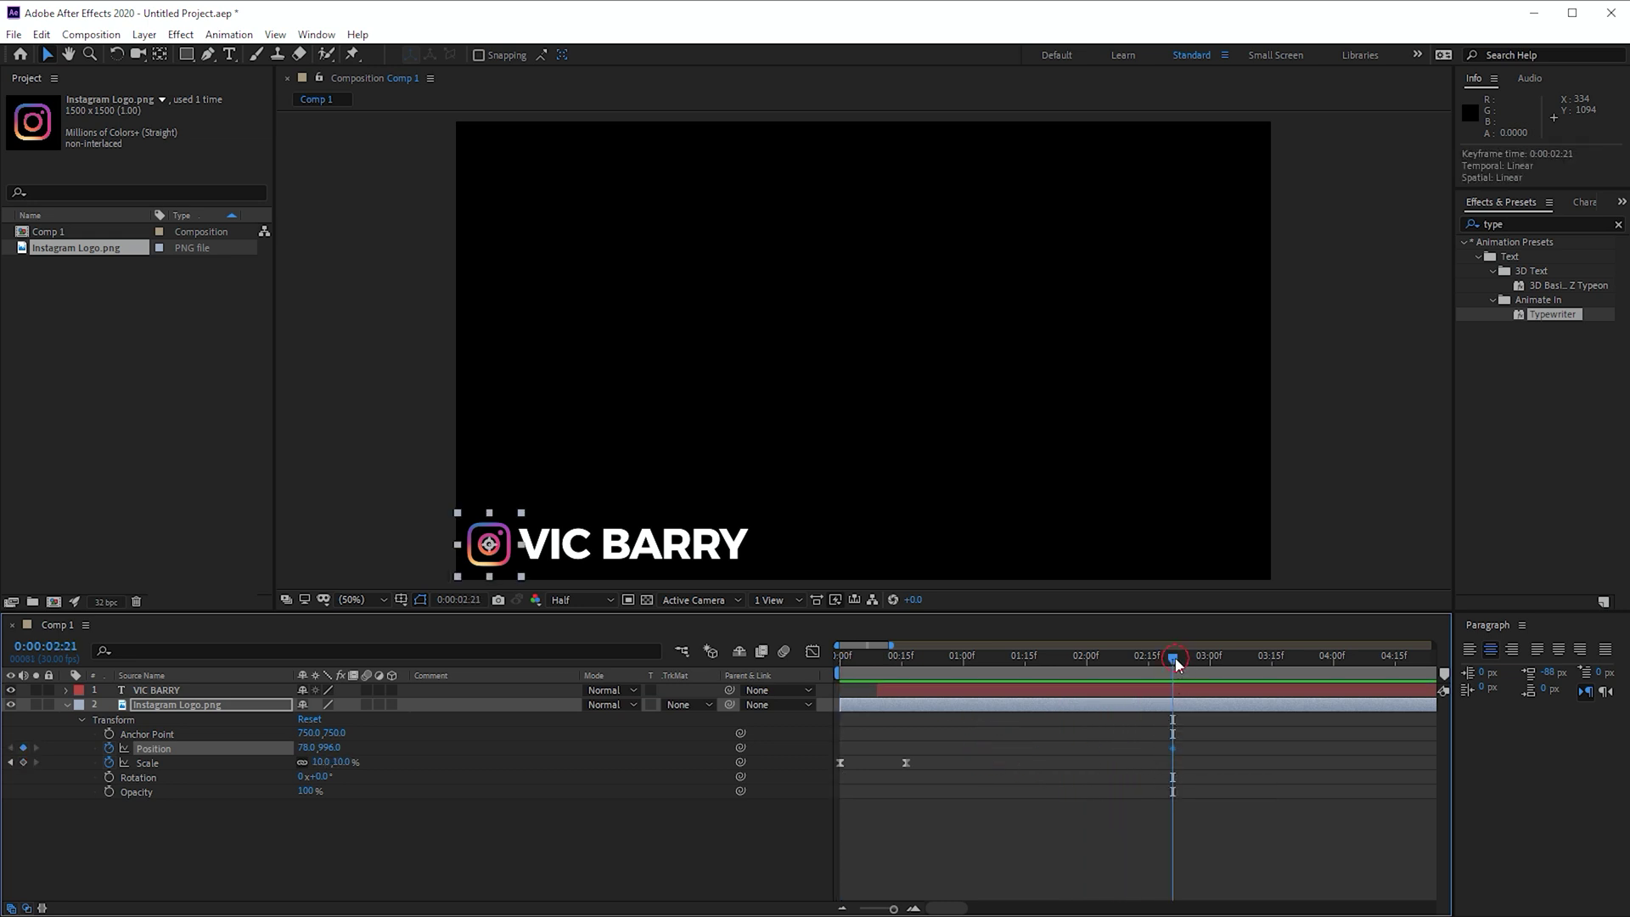
drag(1176, 661, 1199, 660)
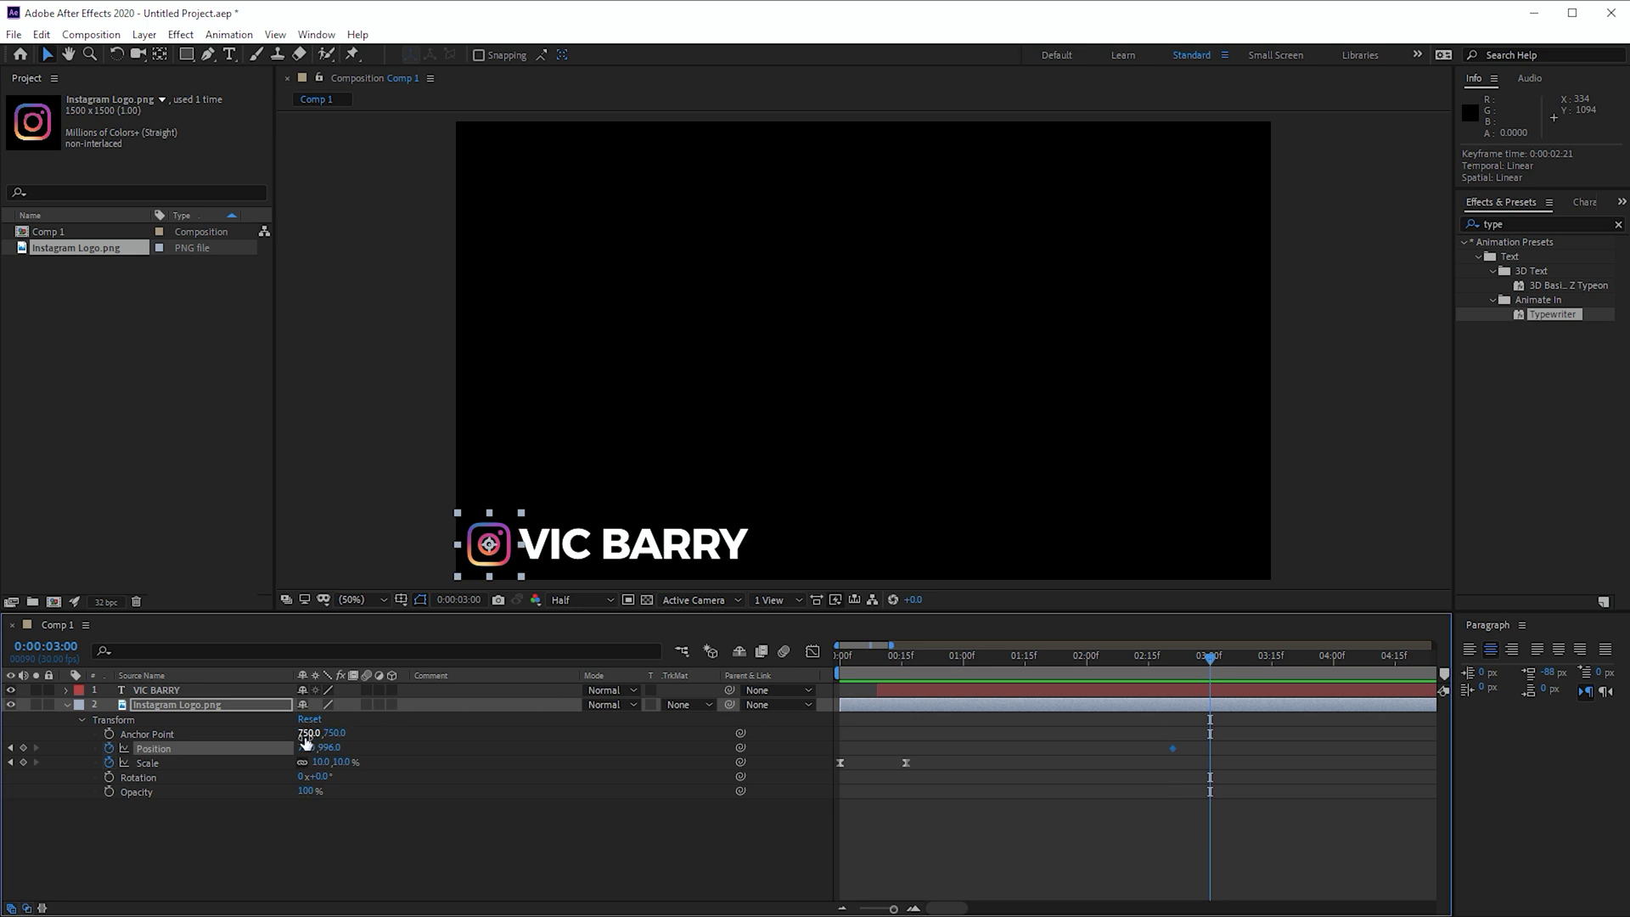
drag(306, 747, 877, 737)
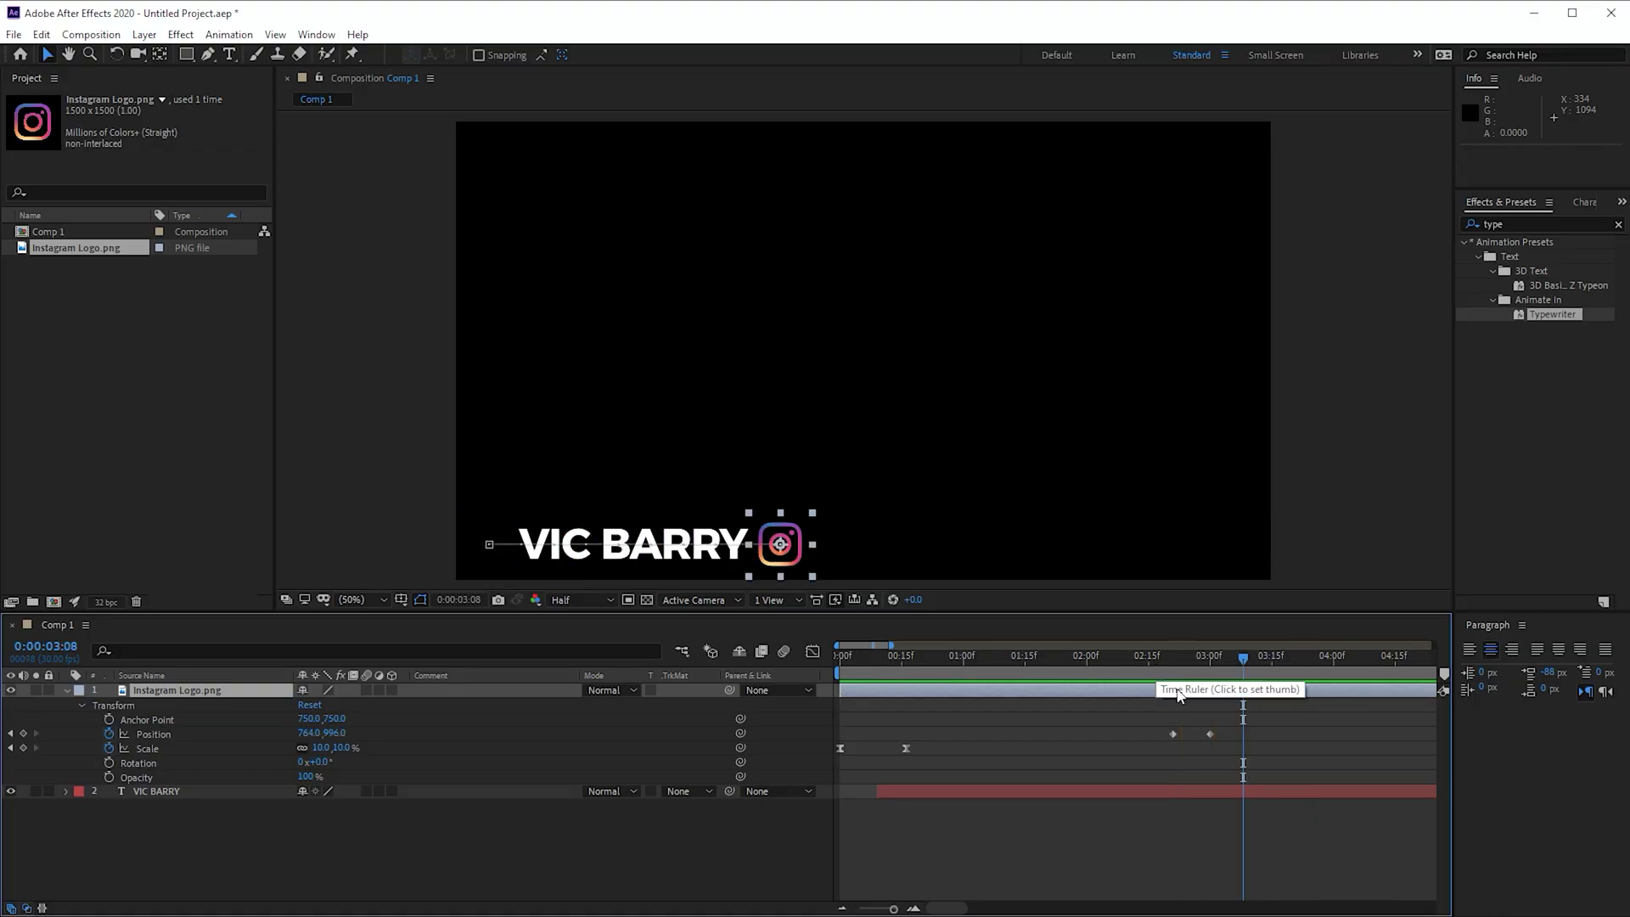
Easy-ease and space out the logo's two Position keyframes, then start Mask 1 on VIC BARRY.
drag(1210, 733, 1231, 747)
right_click(1226, 735)
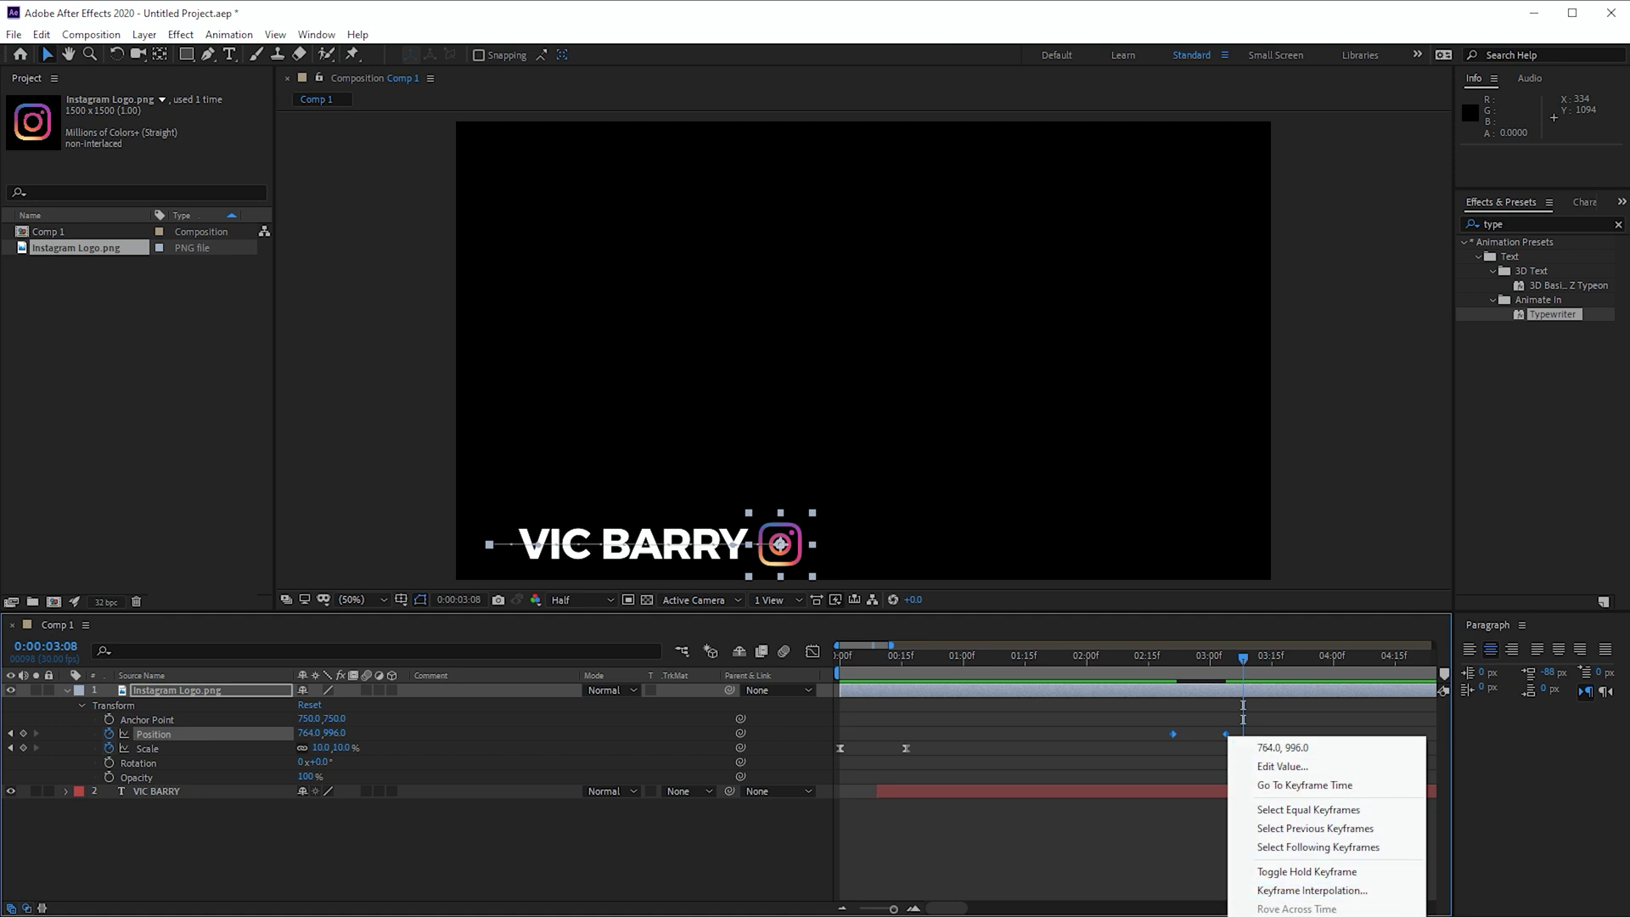
key(F9)
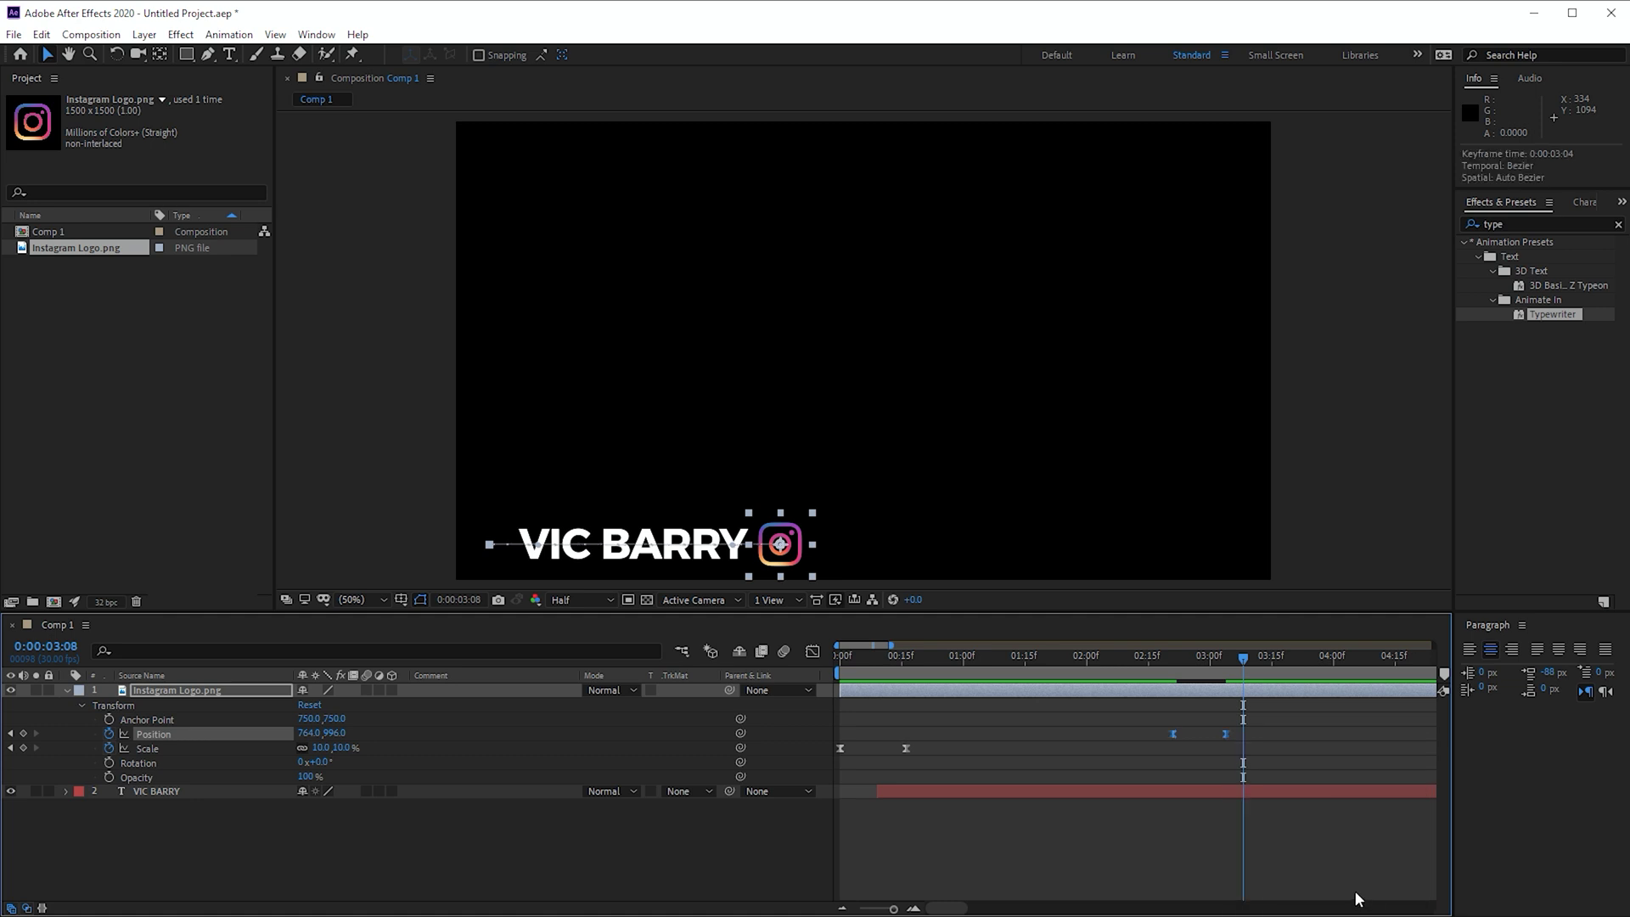
drag(1242, 658, 1140, 660)
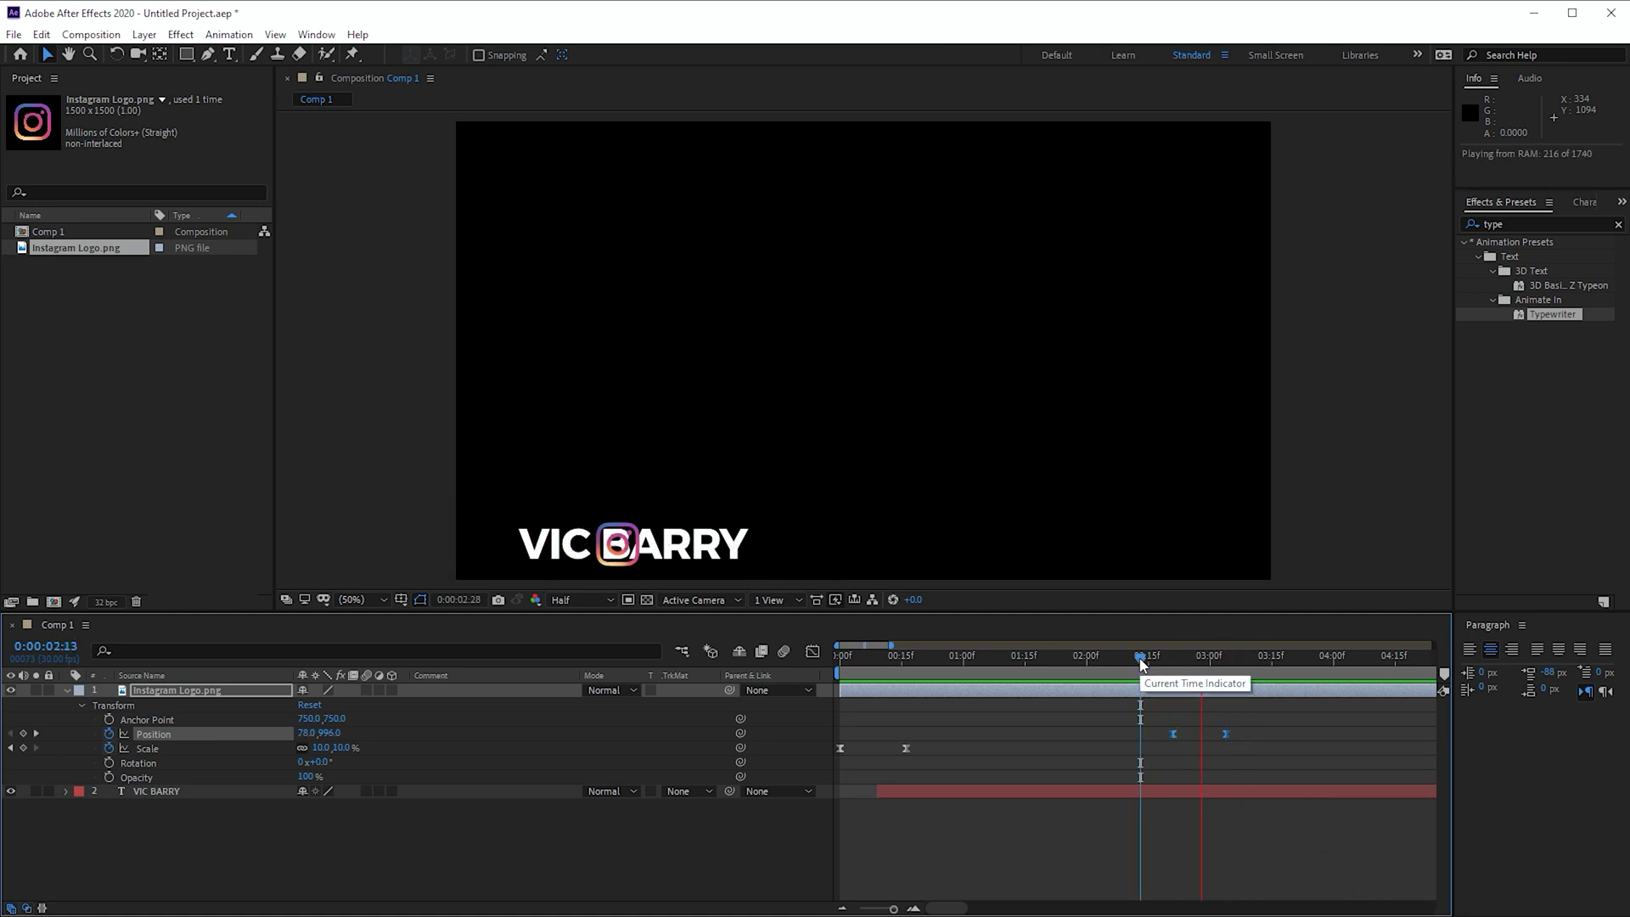
key(space)
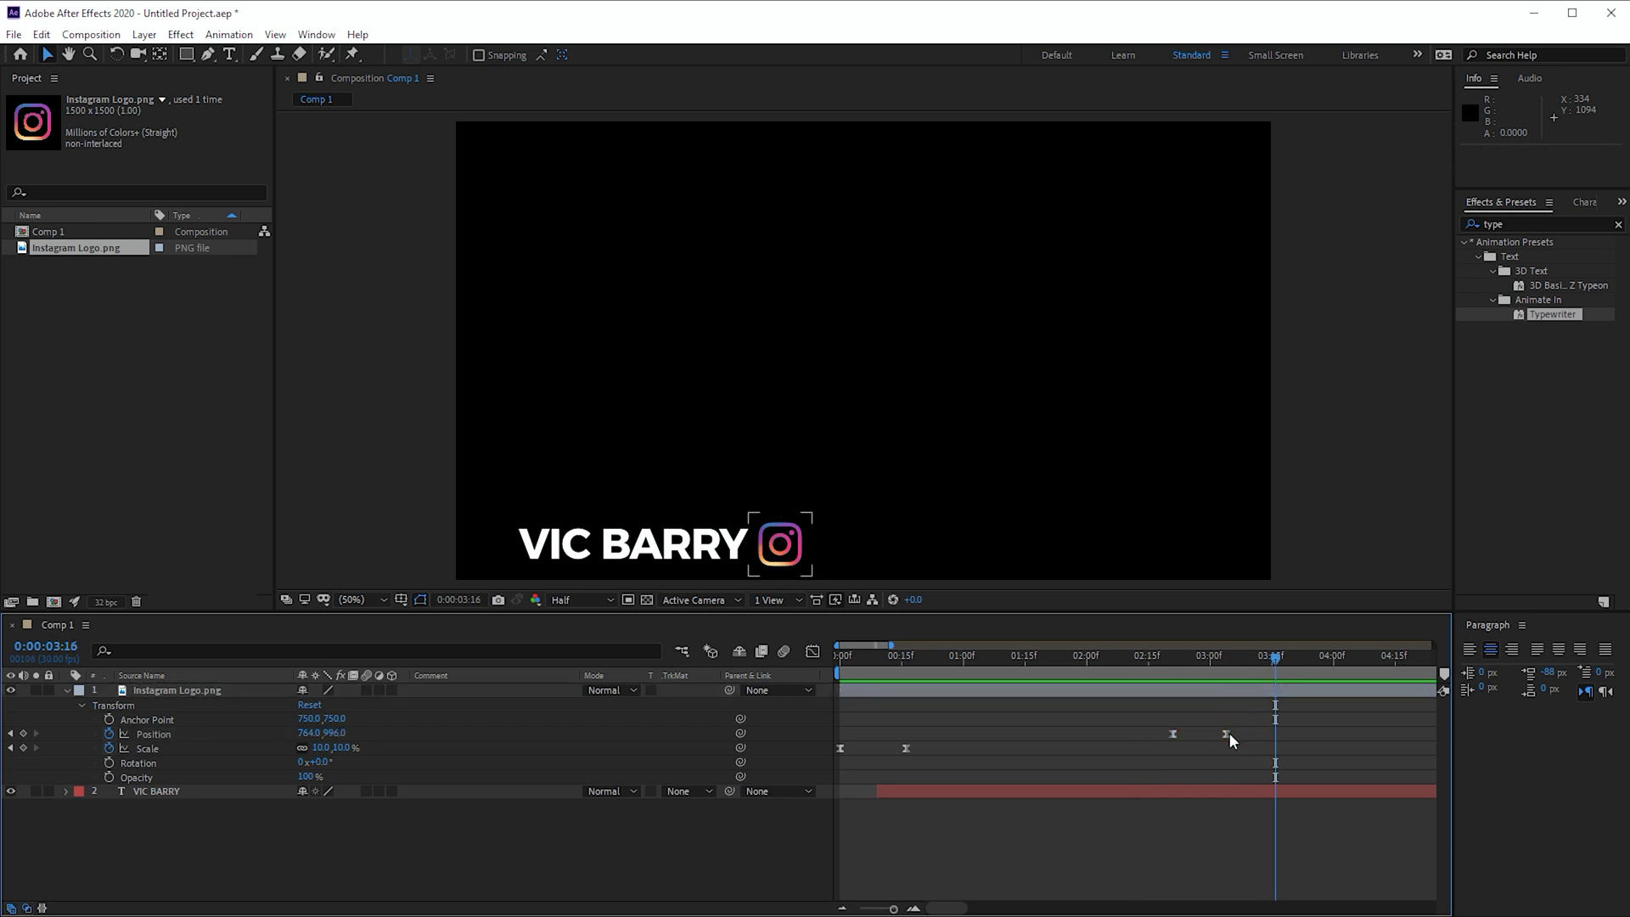
drag(1229, 732, 1244, 735)
drag(1219, 663, 1125, 662)
key(space)
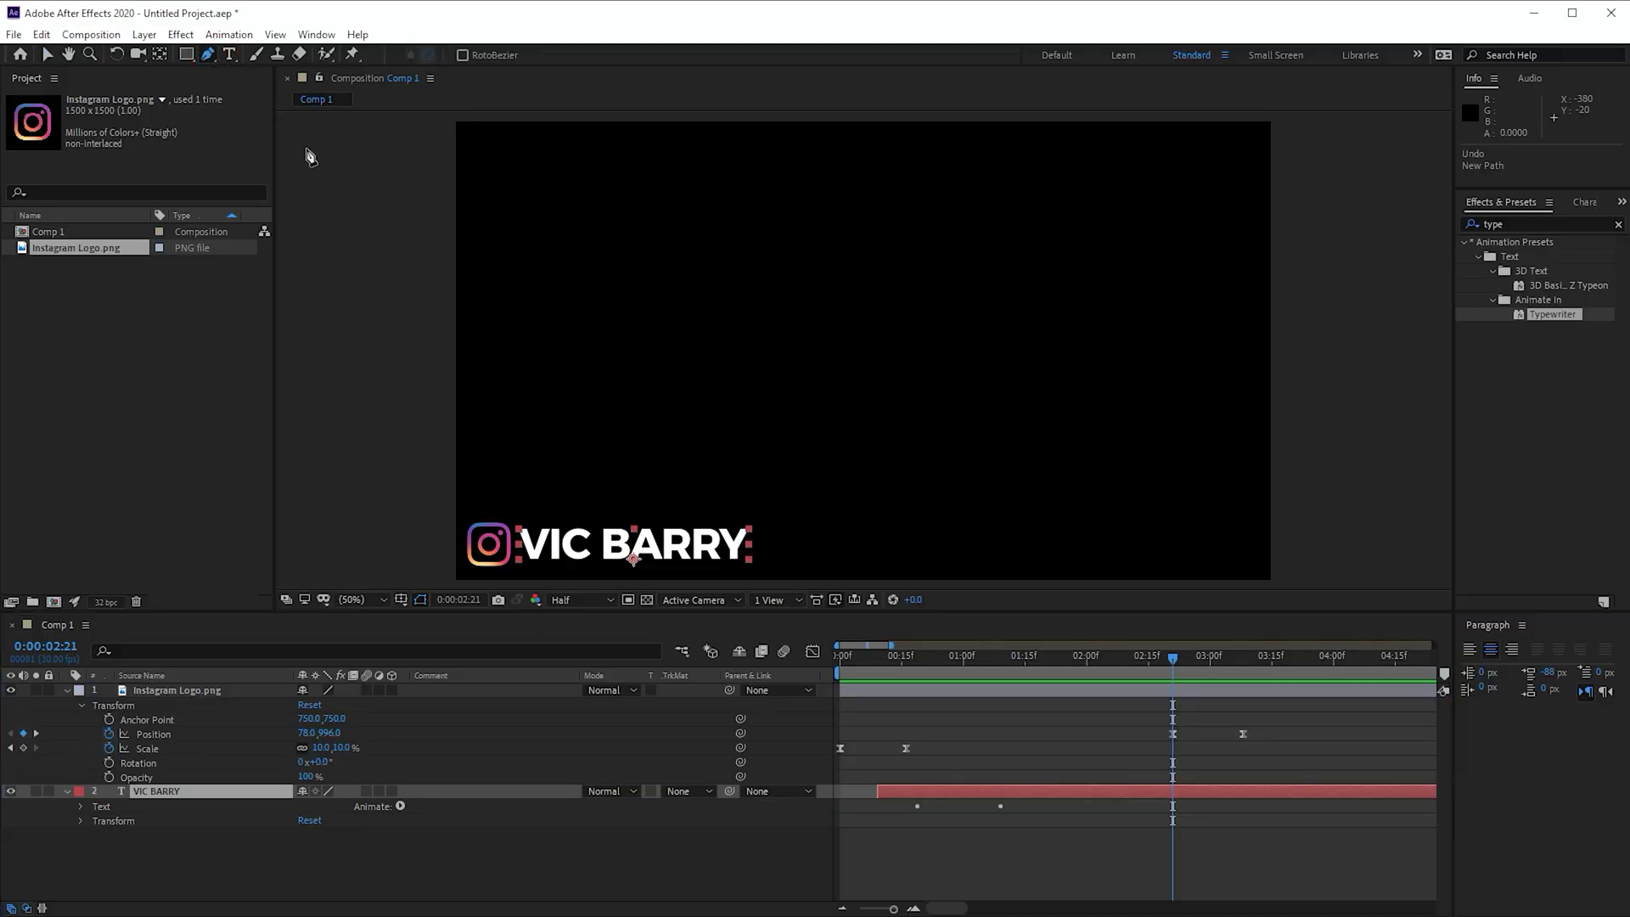
click(505, 496)
Draw a closed four-point rectangular mask around the VIC BARRY text.
click(774, 498)
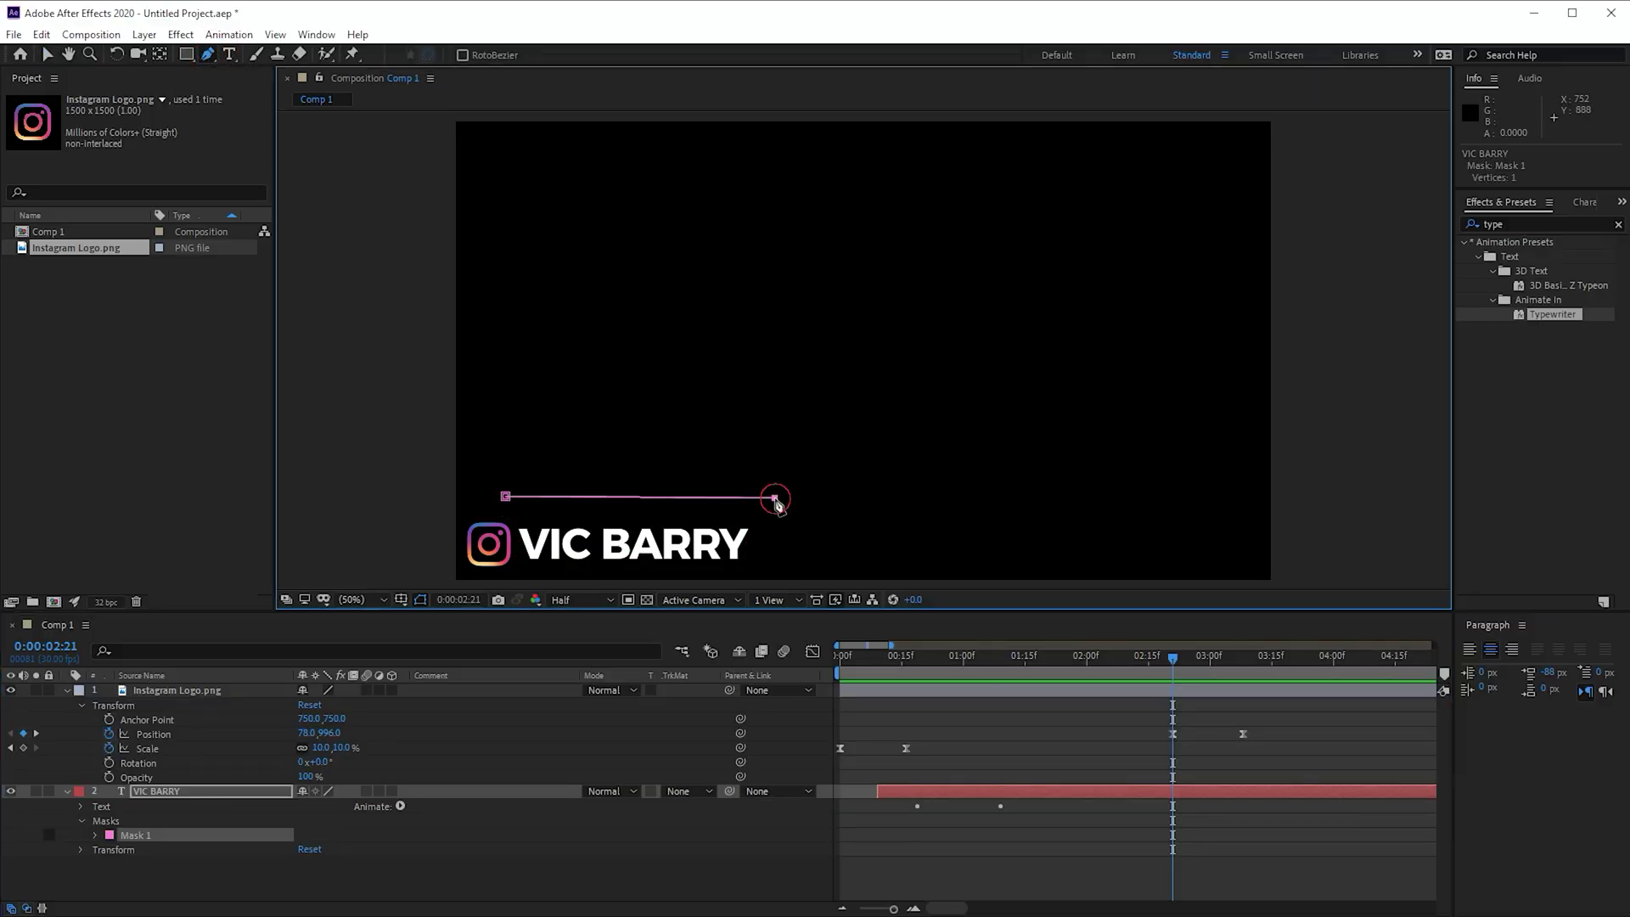
click(775, 570)
click(506, 574)
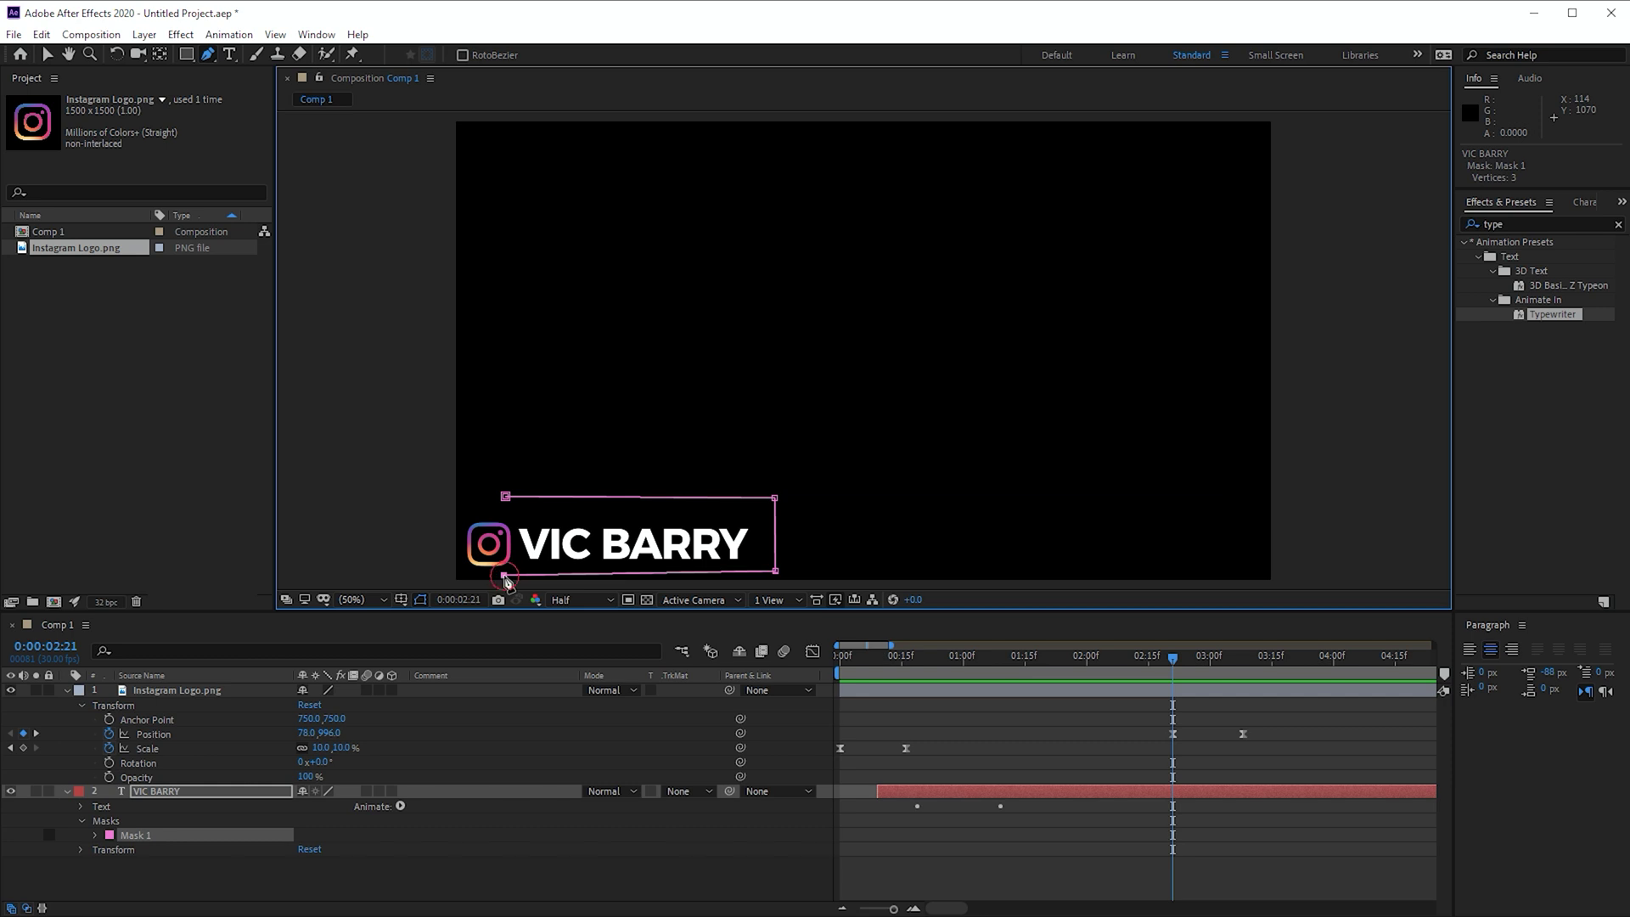
click(505, 498)
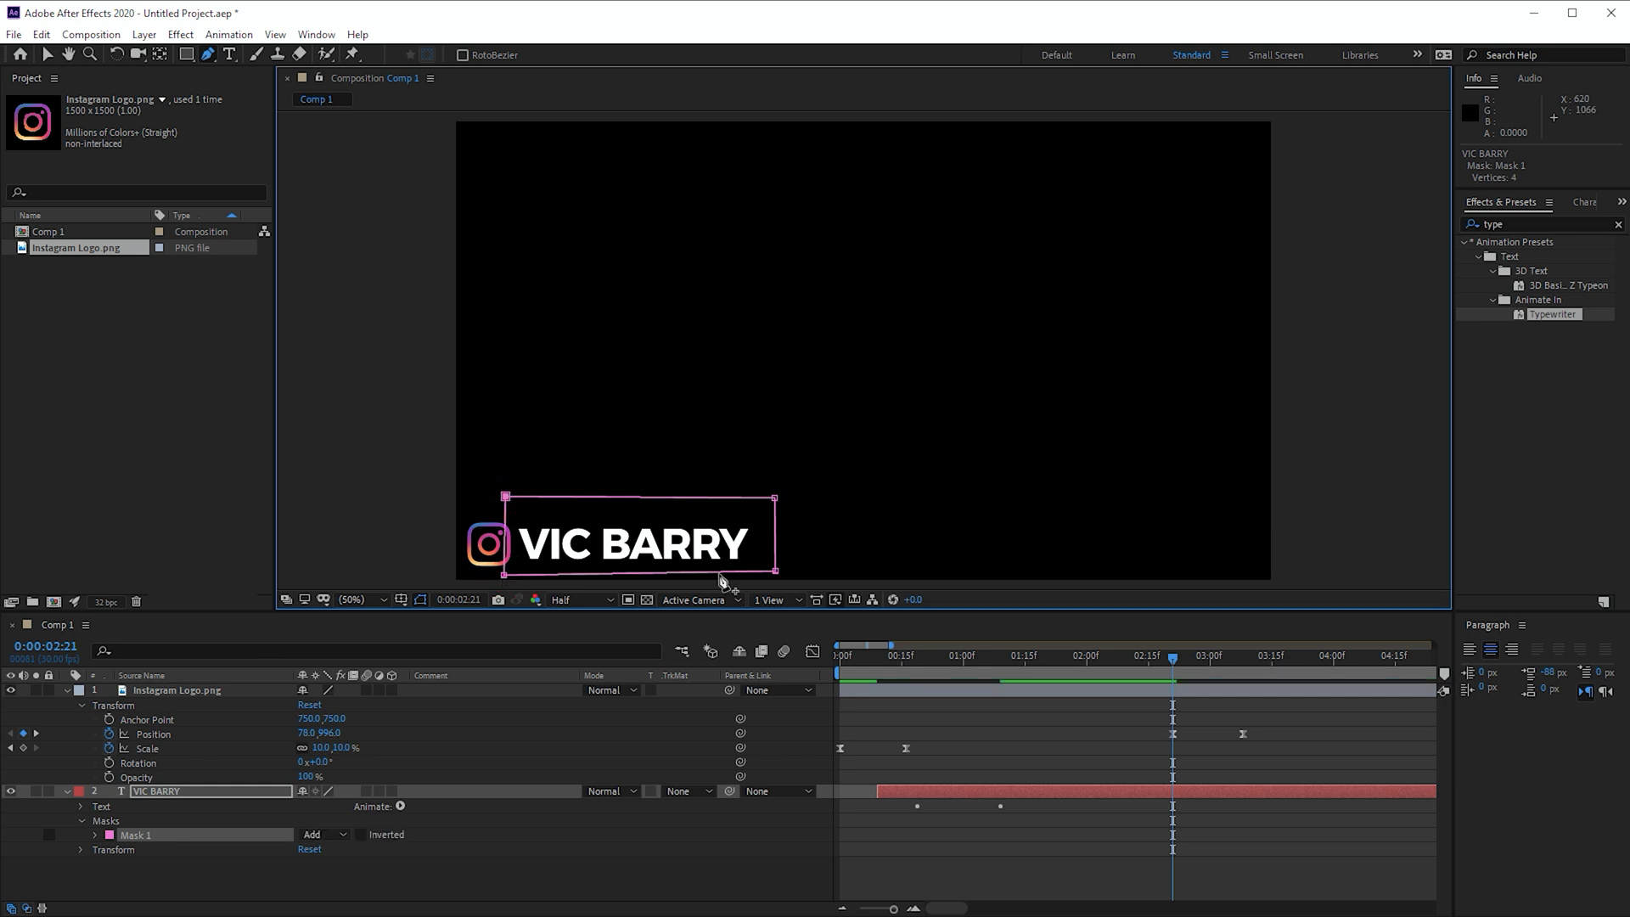
key(v)
Add a Mask Path keyframe for Mask 1 at 0:00:02:20.
drag(1134, 662, 1173, 672)
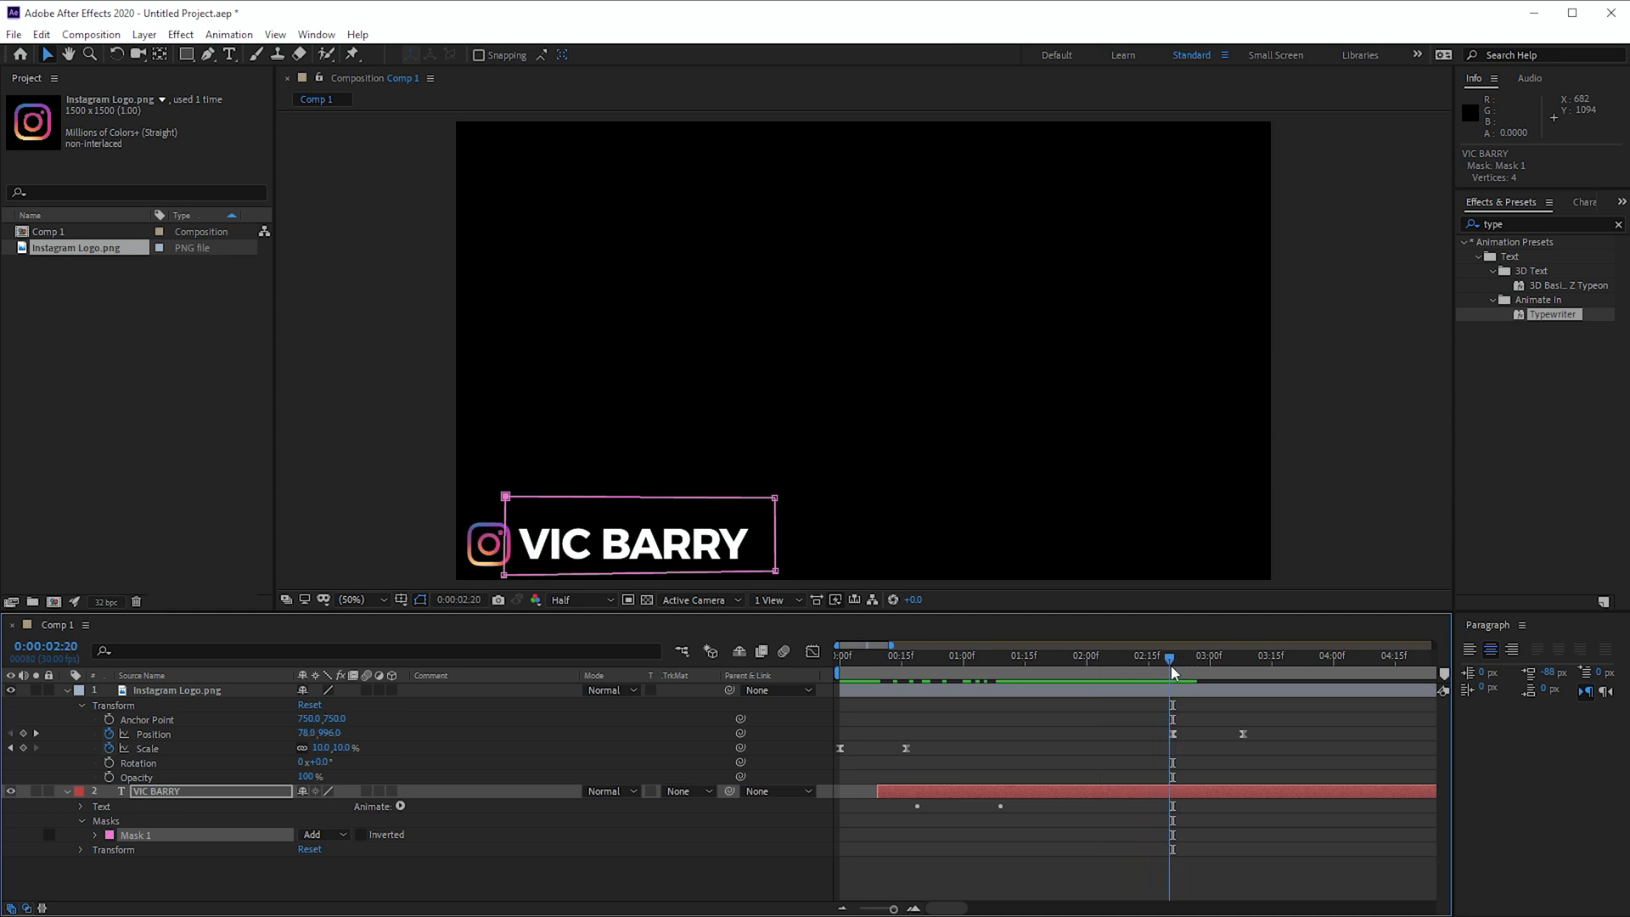
click(98, 833)
click(123, 849)
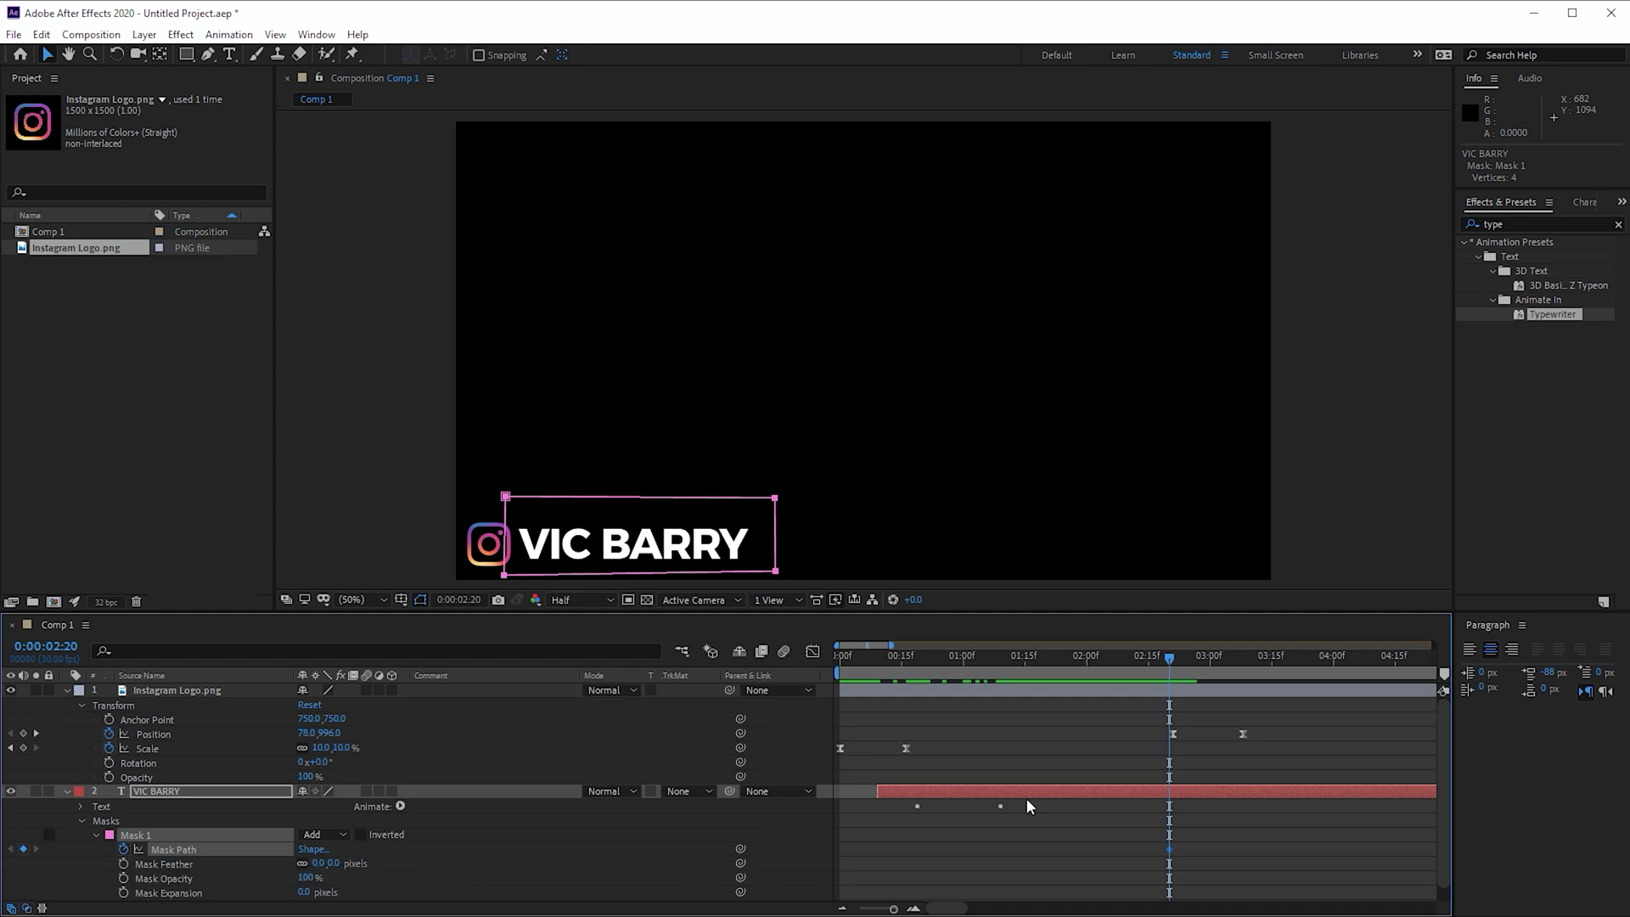
Keyframe the mask sliding right behind the logo at 0:00:02:26, 0:00:02:29 and 0:00:03:03.
drag(1174, 658, 1193, 659)
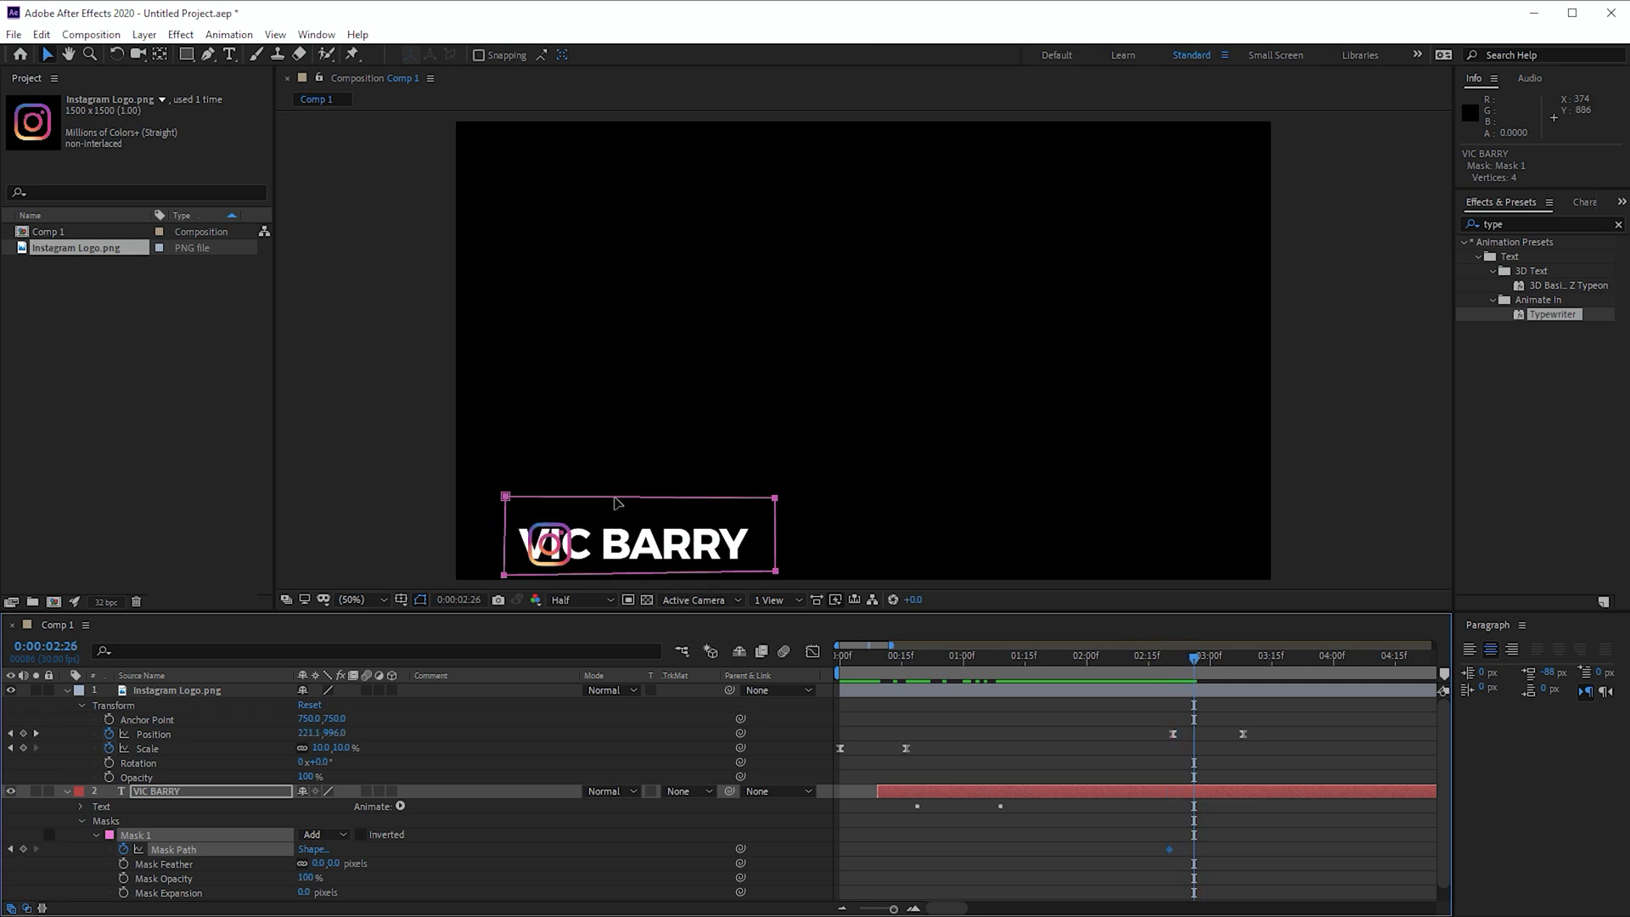
drag(615, 502, 681, 504)
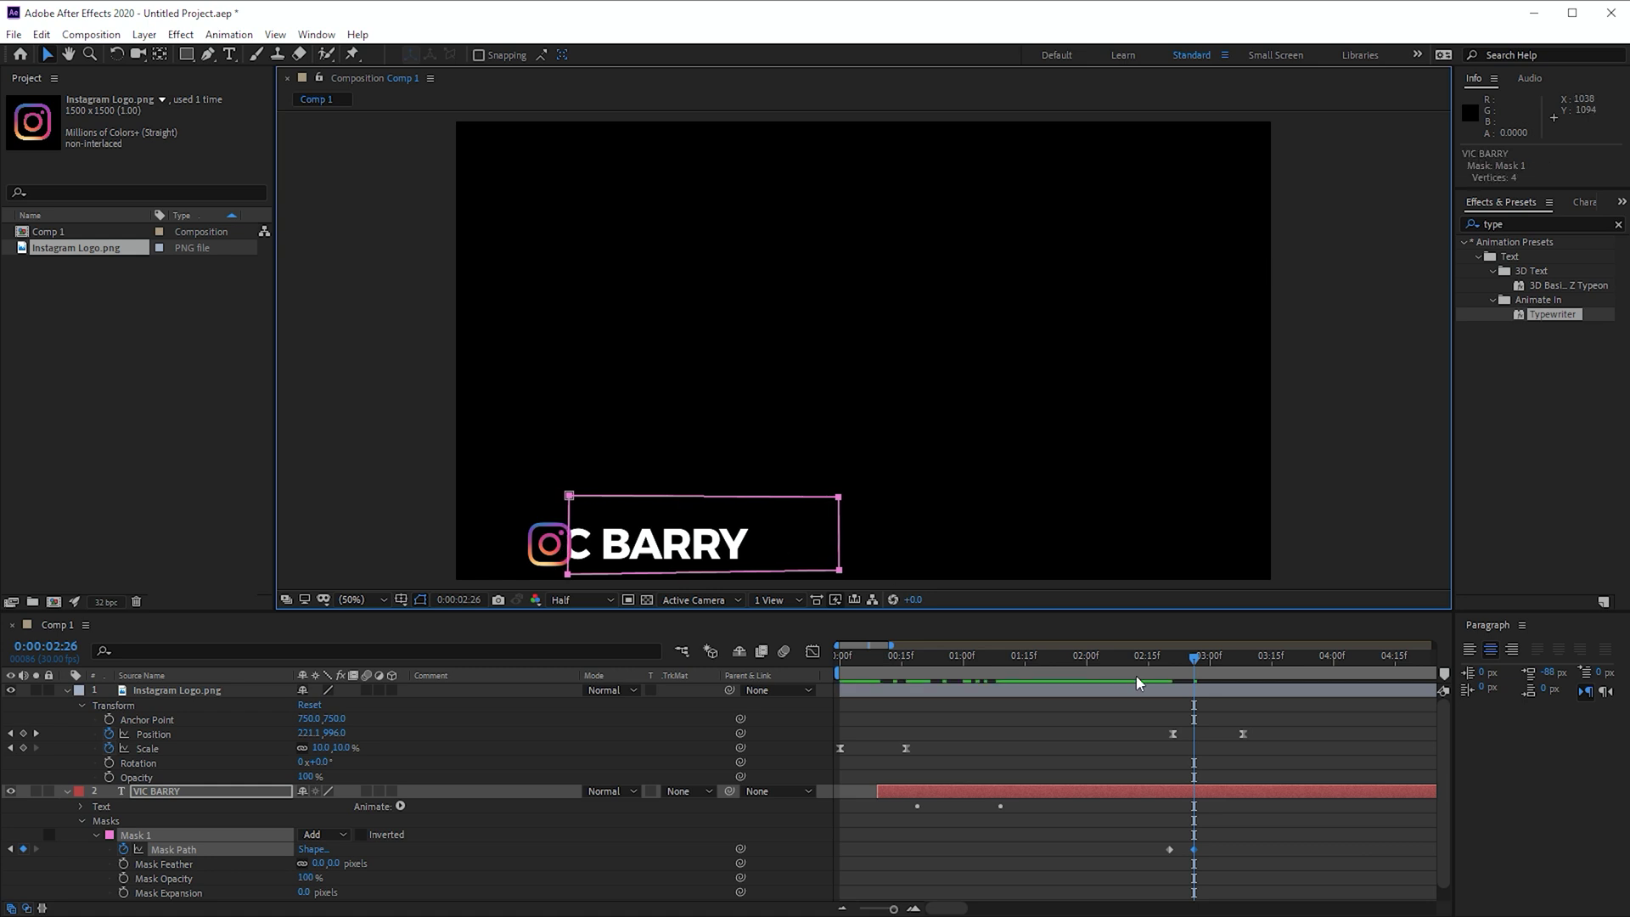
mouse_move(1204, 669)
mouse_down()
mouse_move(1178, 661)
mouse_move(1208, 661)
mouse_up()
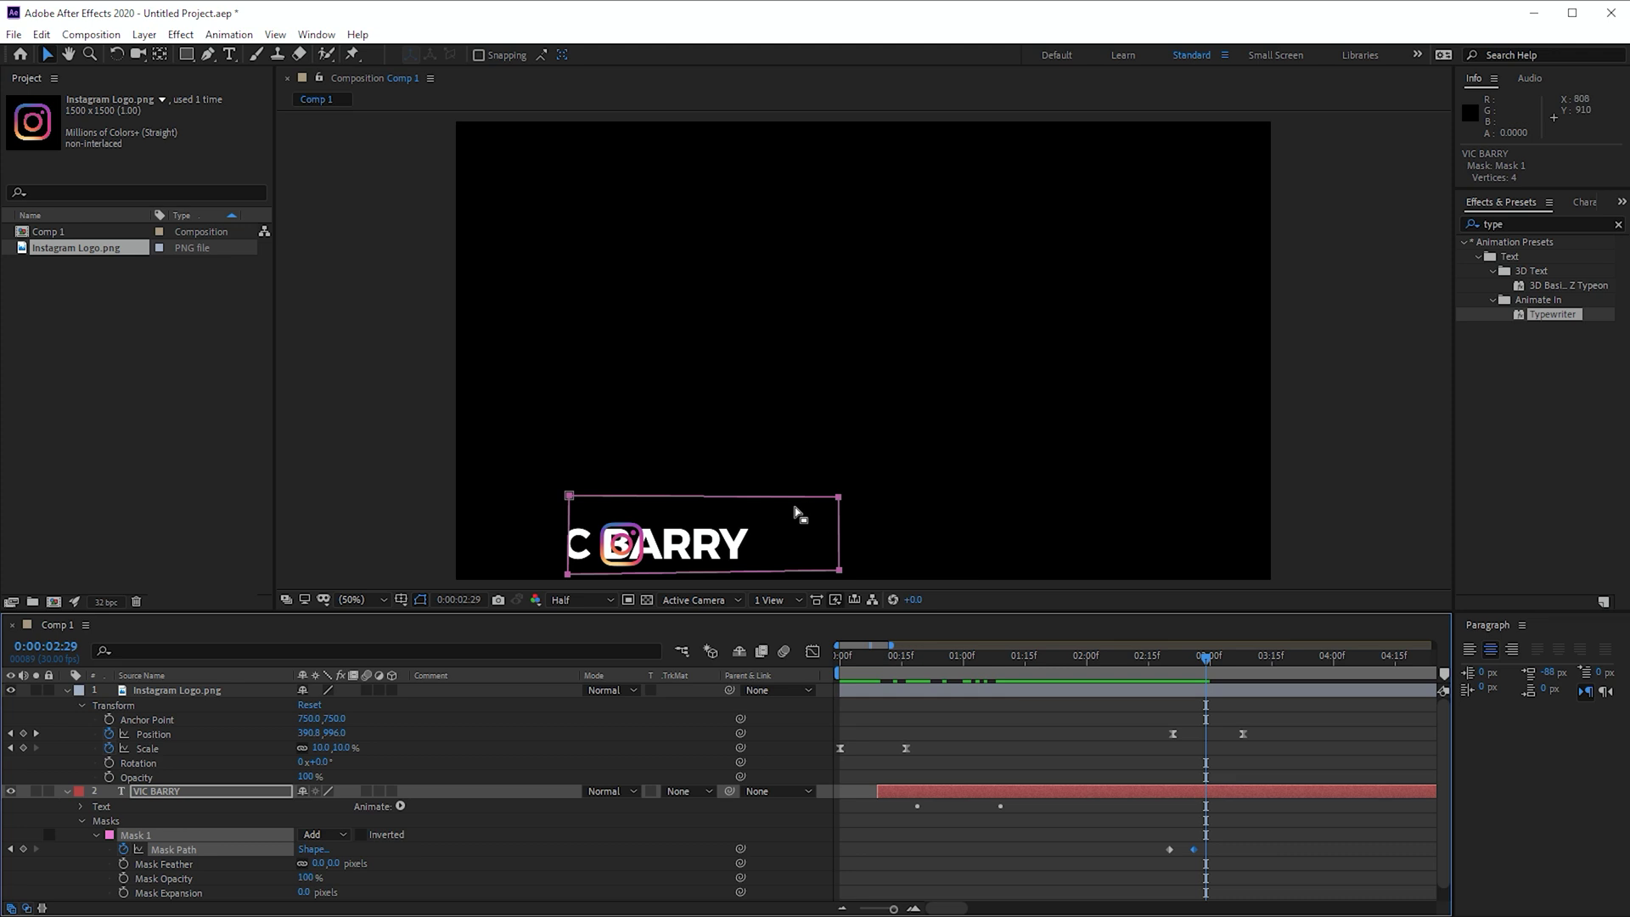
drag(743, 500, 815, 499)
drag(1204, 664, 1223, 661)
drag(758, 503, 856, 503)
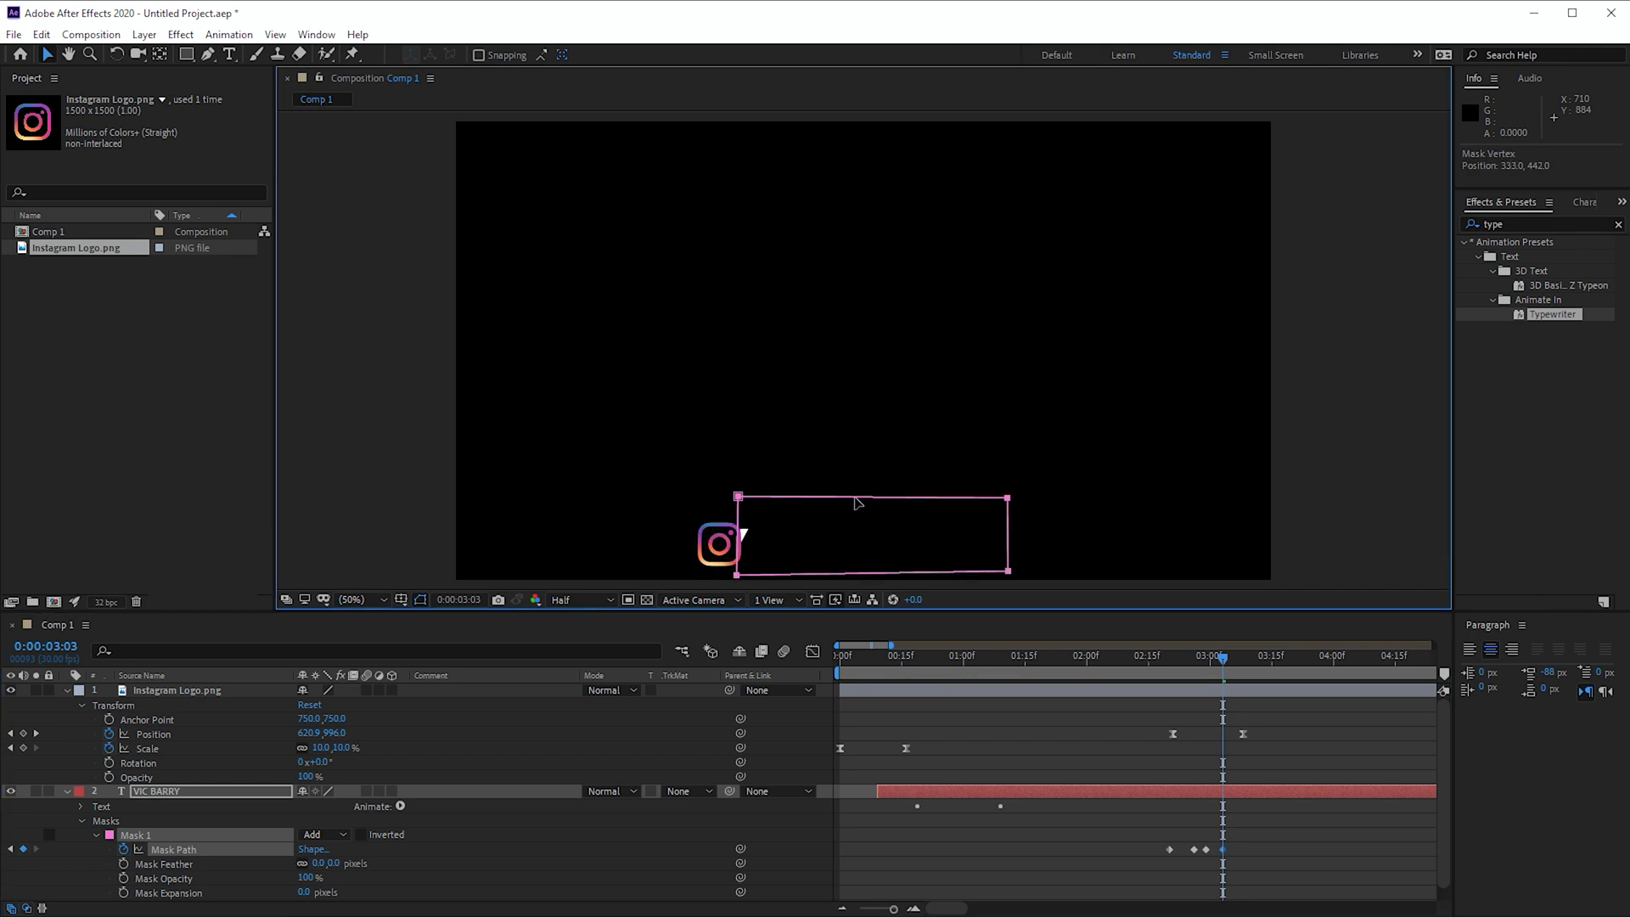
Preview the text wipe from 0:00:02:10.
key(space)
click(1210, 663)
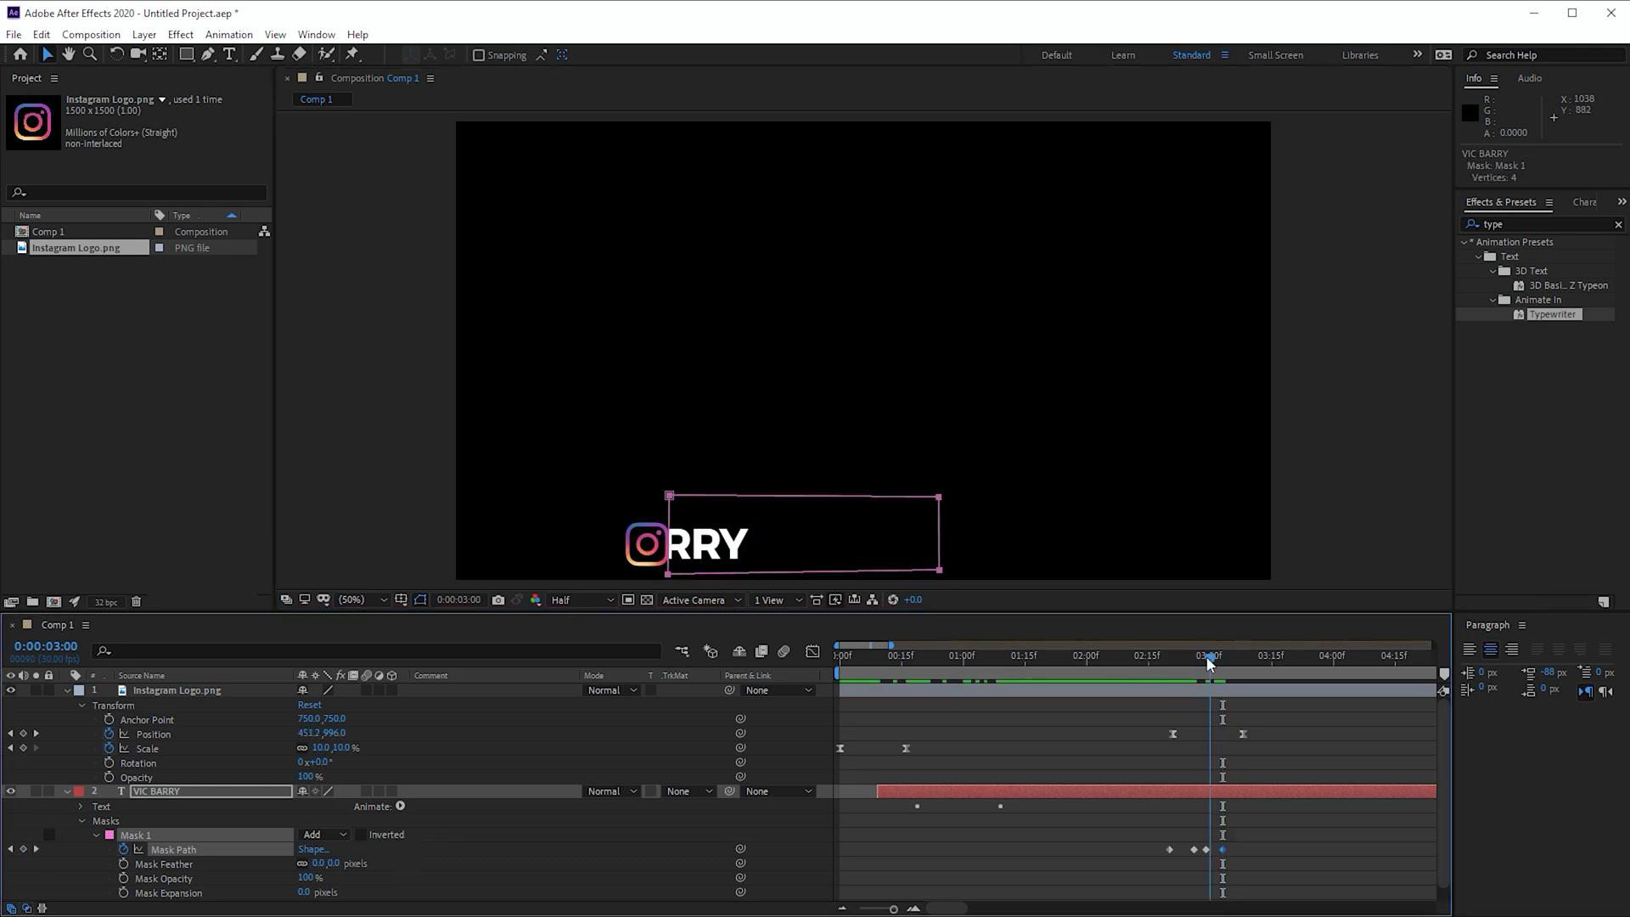
drag(1209, 660, 1126, 660)
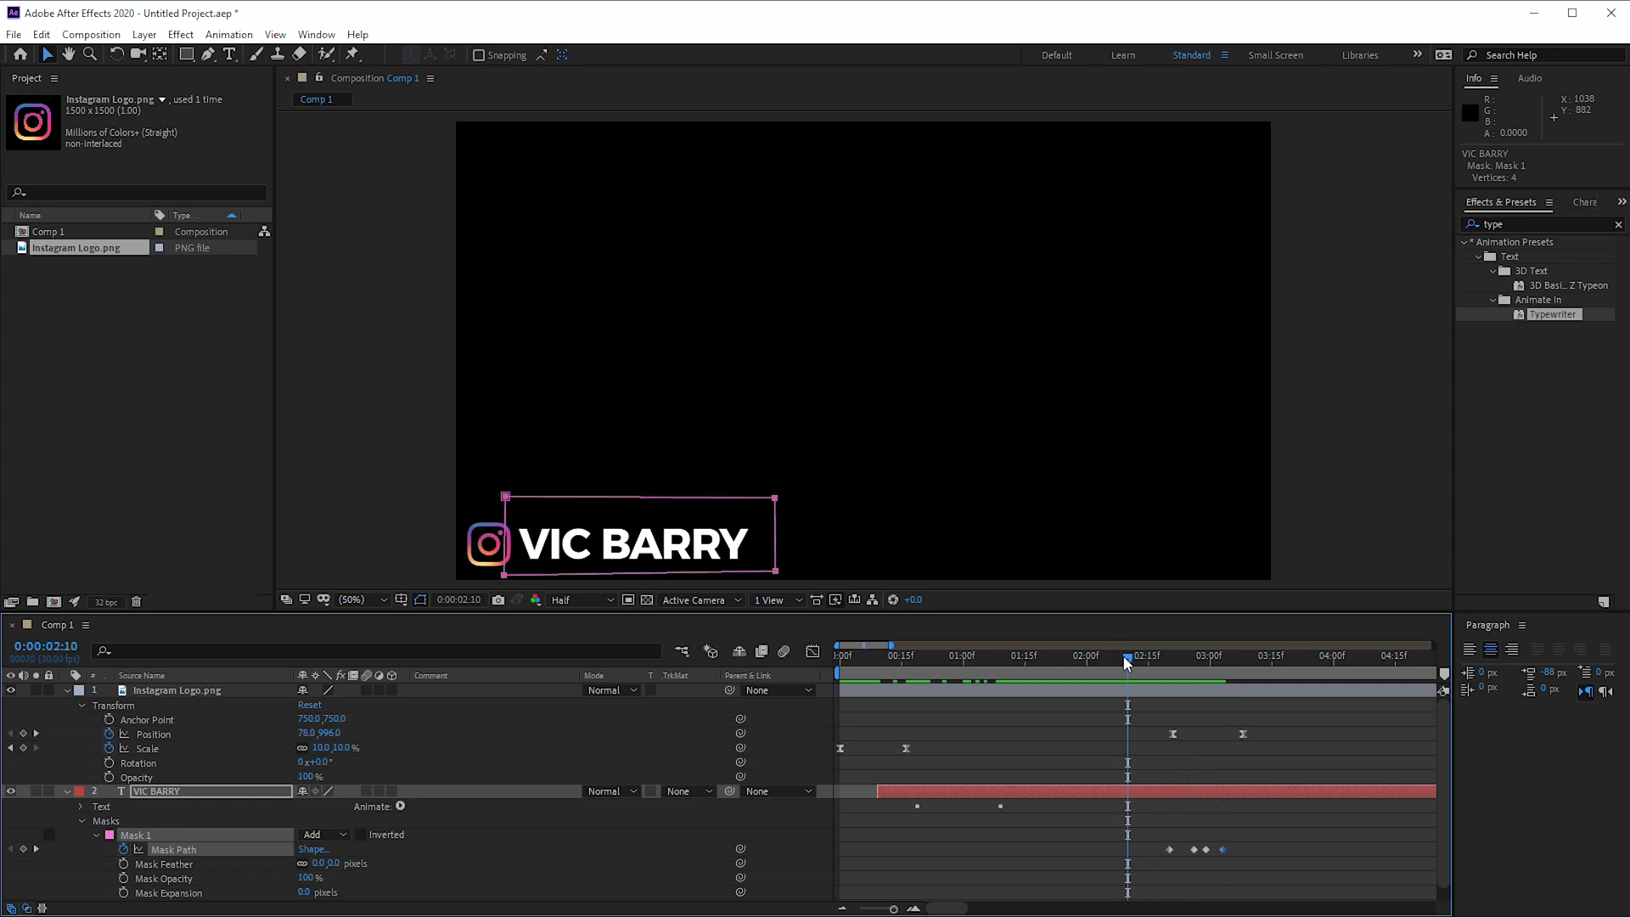
key(space)
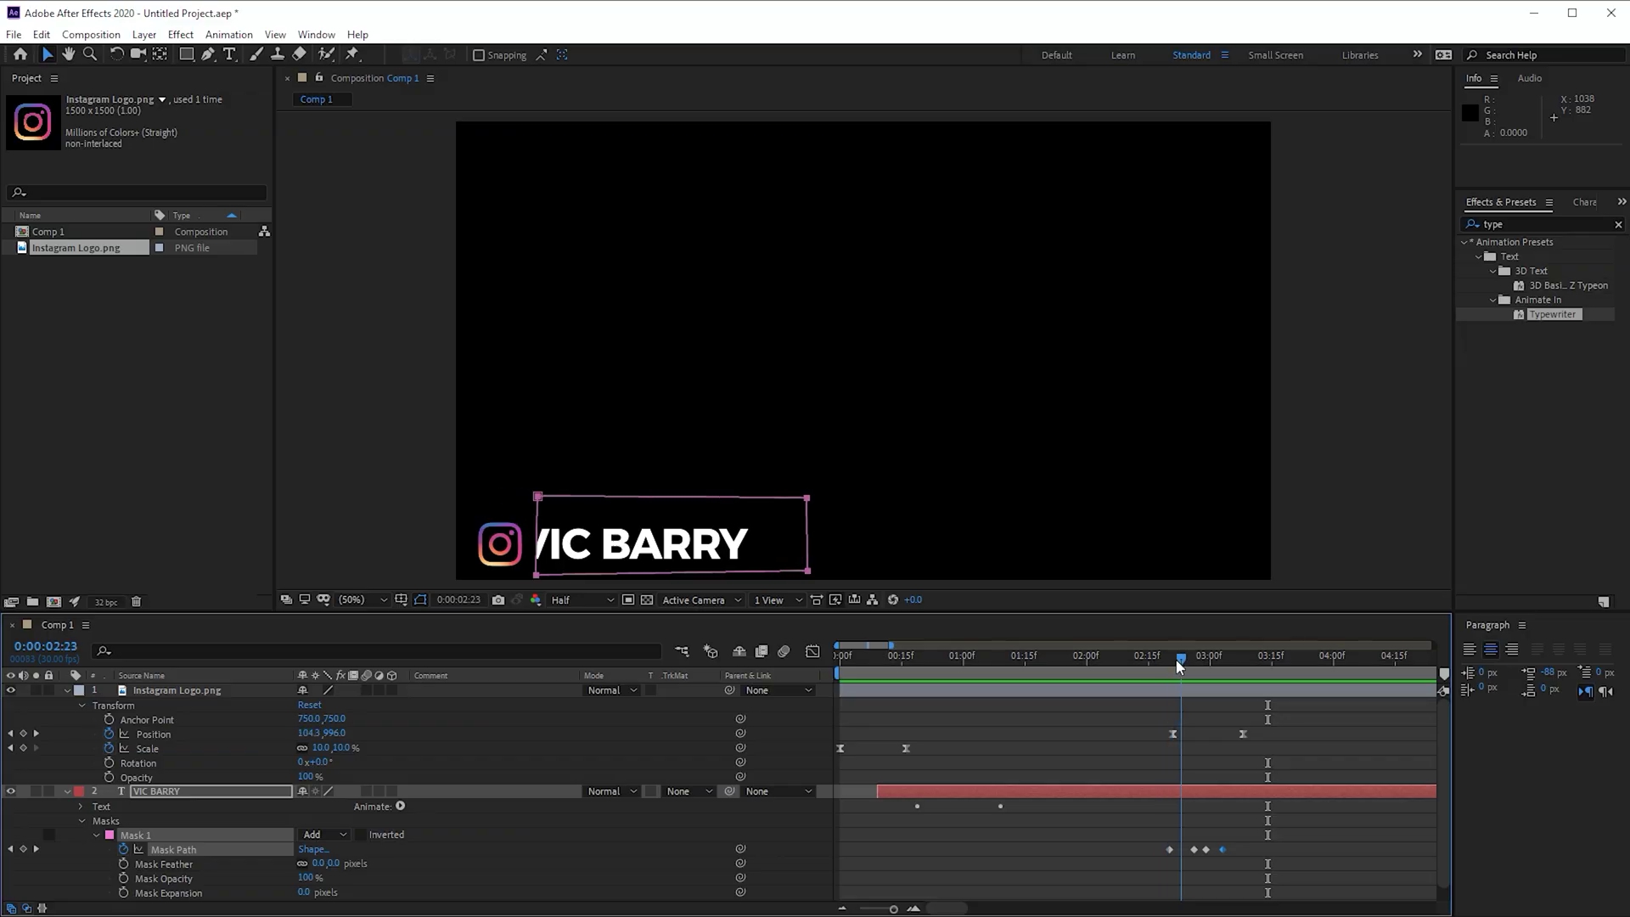
Feather the VIC BARRY mask by 21 pixels and preview the softened wipe.
drag(318, 863, 340, 864)
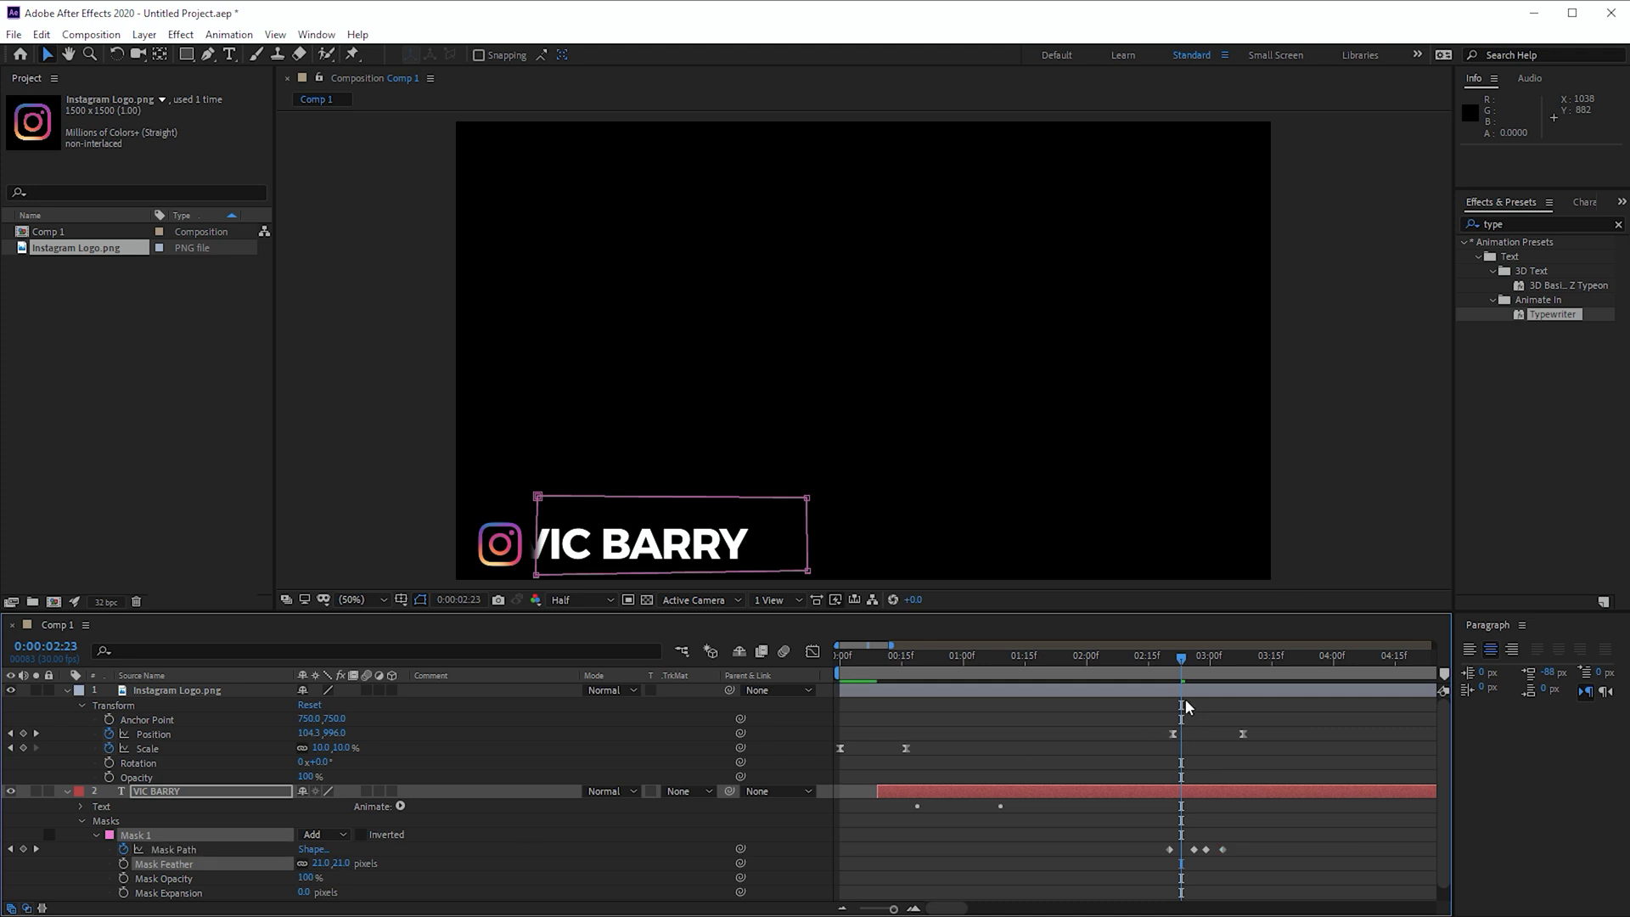
drag(1181, 662, 836, 653)
key(space)
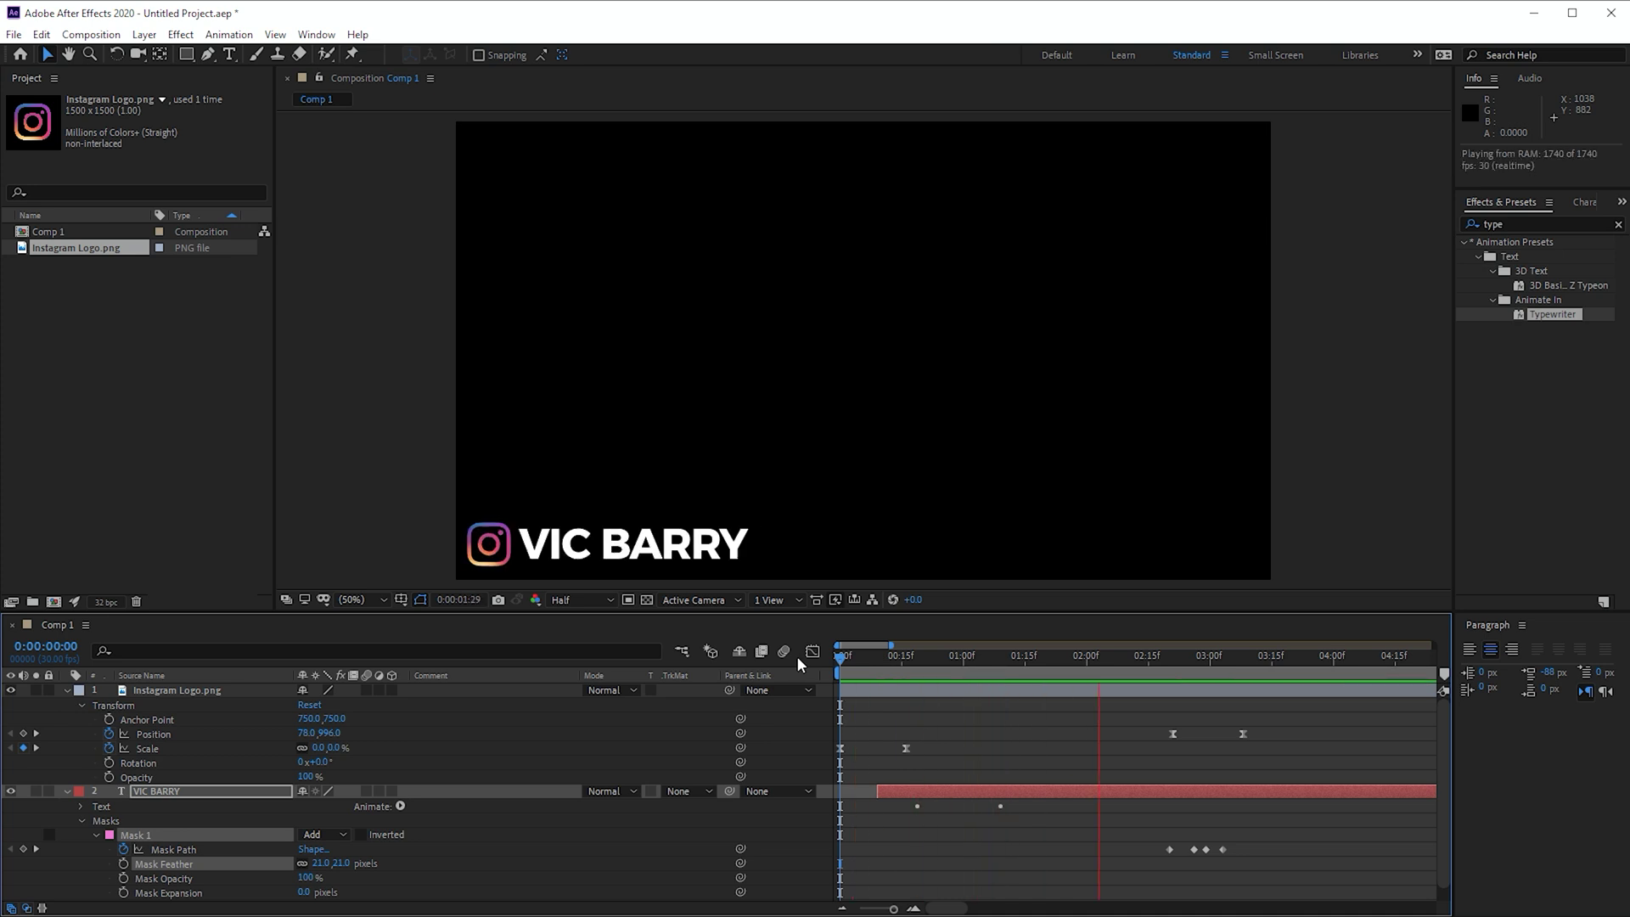
key(space)
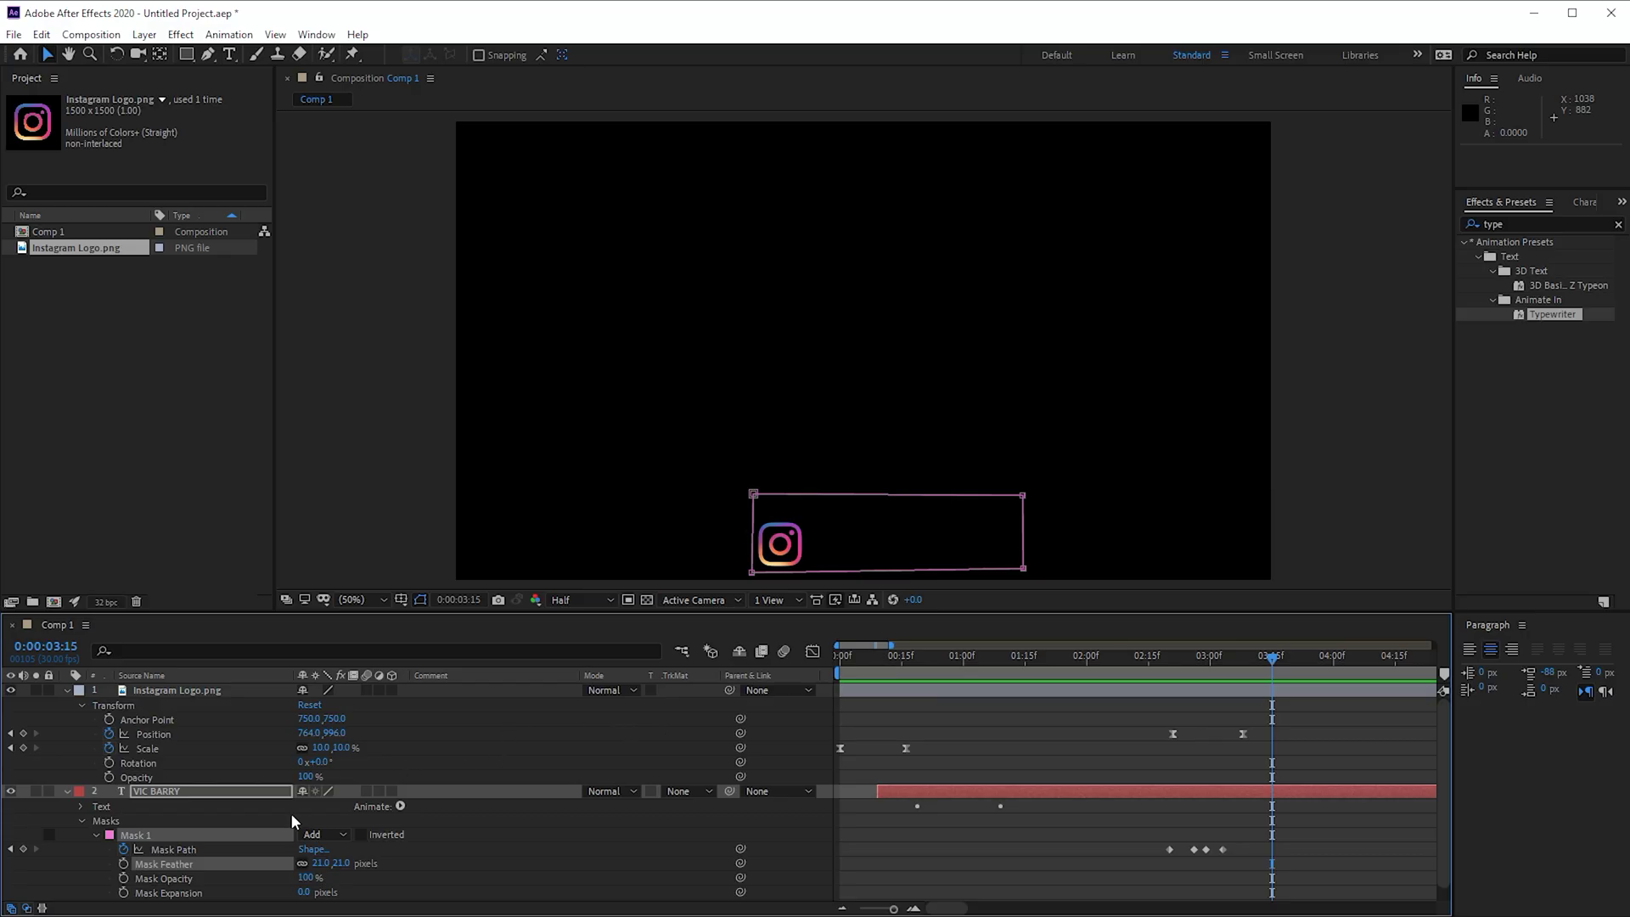
Keyframe the Instagram logo's Scale at 0:00:03:09 and drop it to 0% at 0:00:03:15, then preview.
click(216, 692)
mouse_move(1277, 655)
mouse_down()
mouse_move(1214, 657)
mouse_move(1249, 659)
mouse_up()
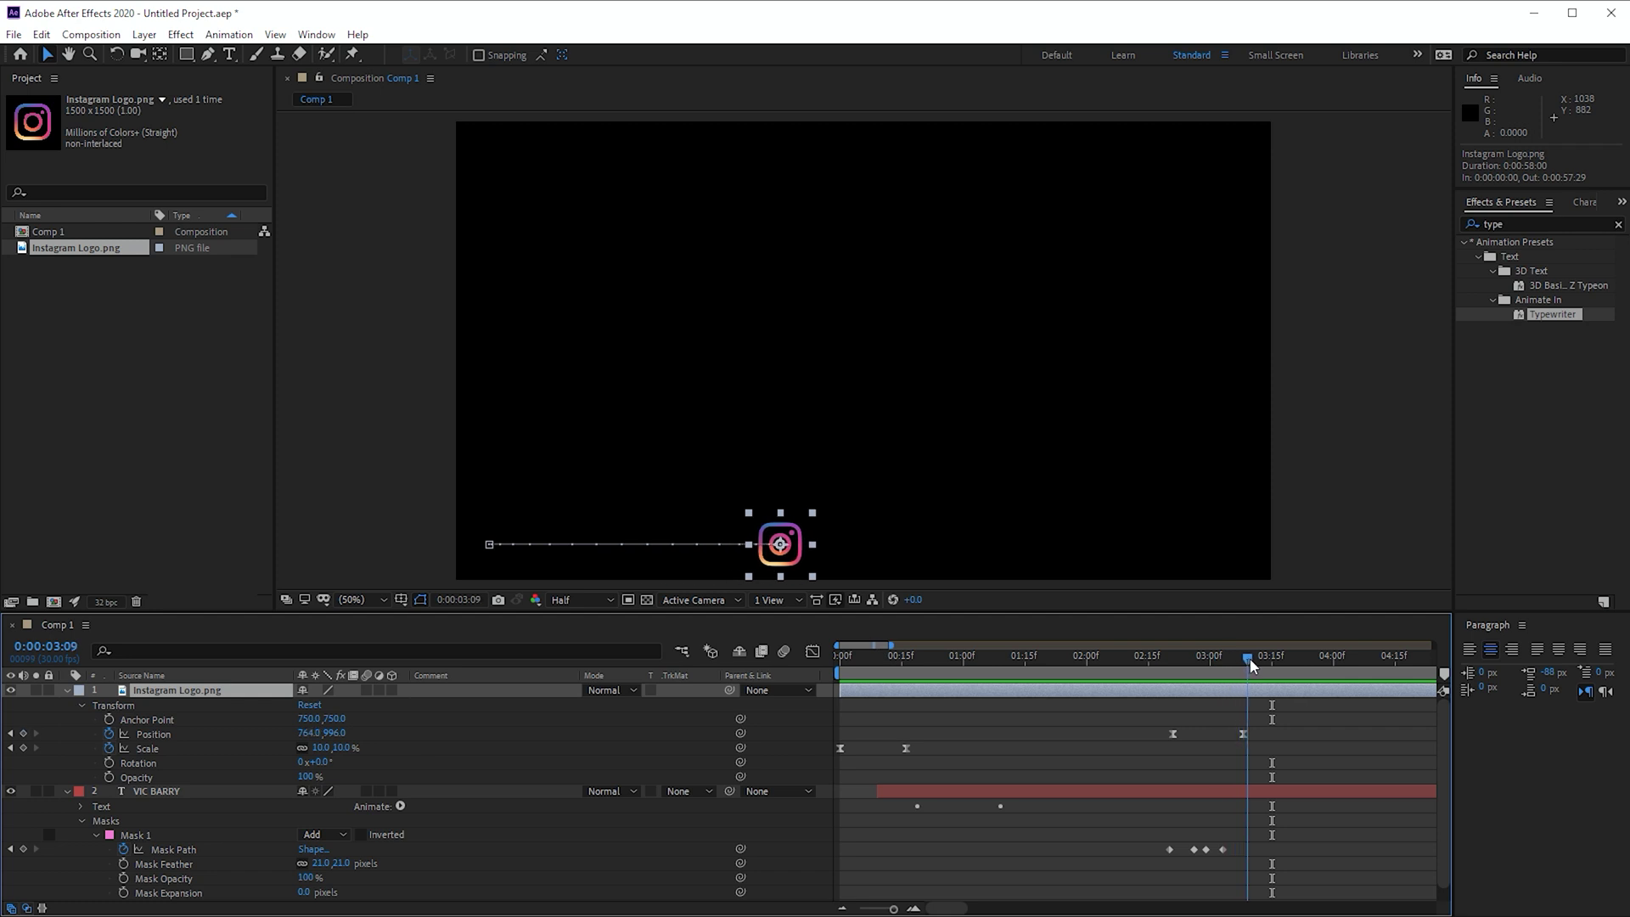
click(160, 748)
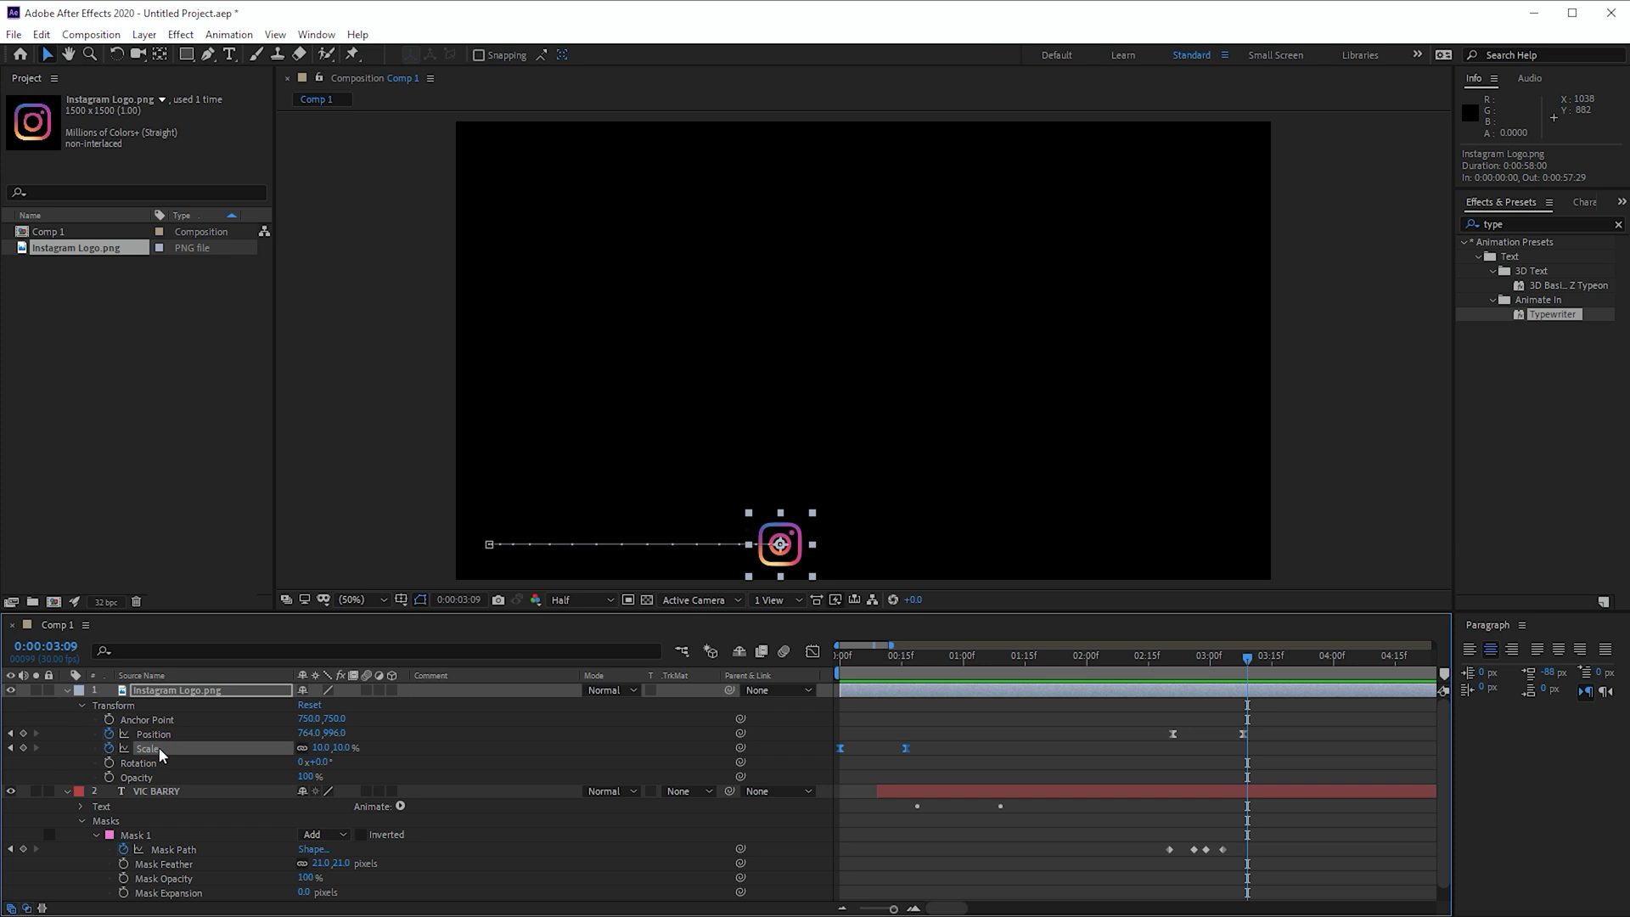
click(23, 750)
drag(1249, 660, 1272, 658)
click(323, 747)
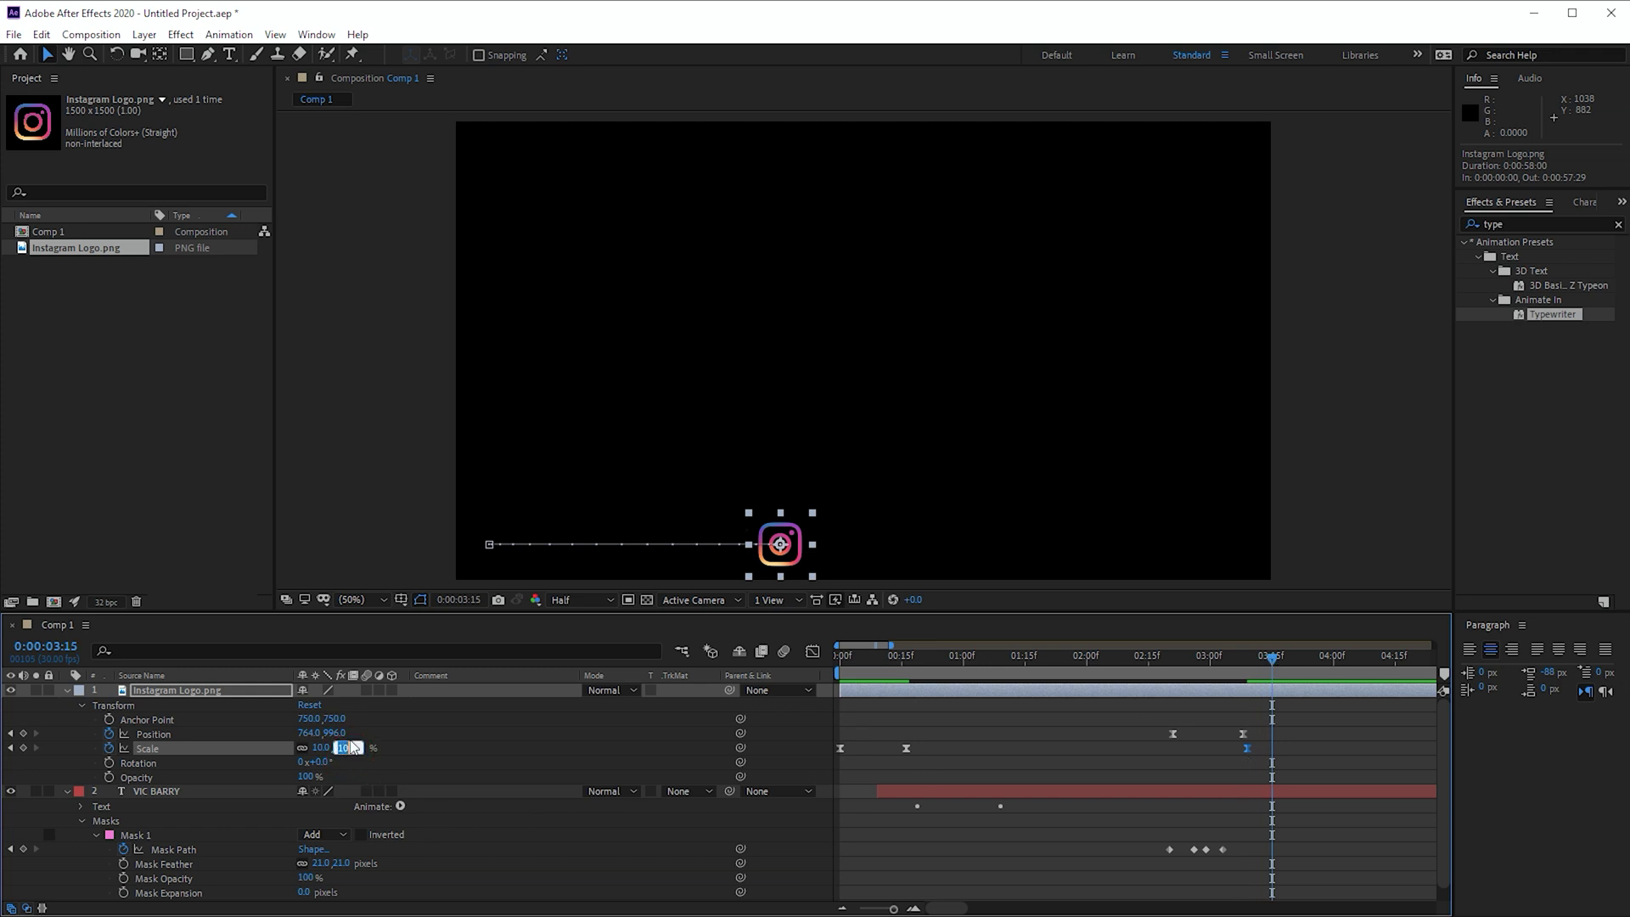
text(0)
key(Return)
drag(1264, 657, 659, 654)
key(space)
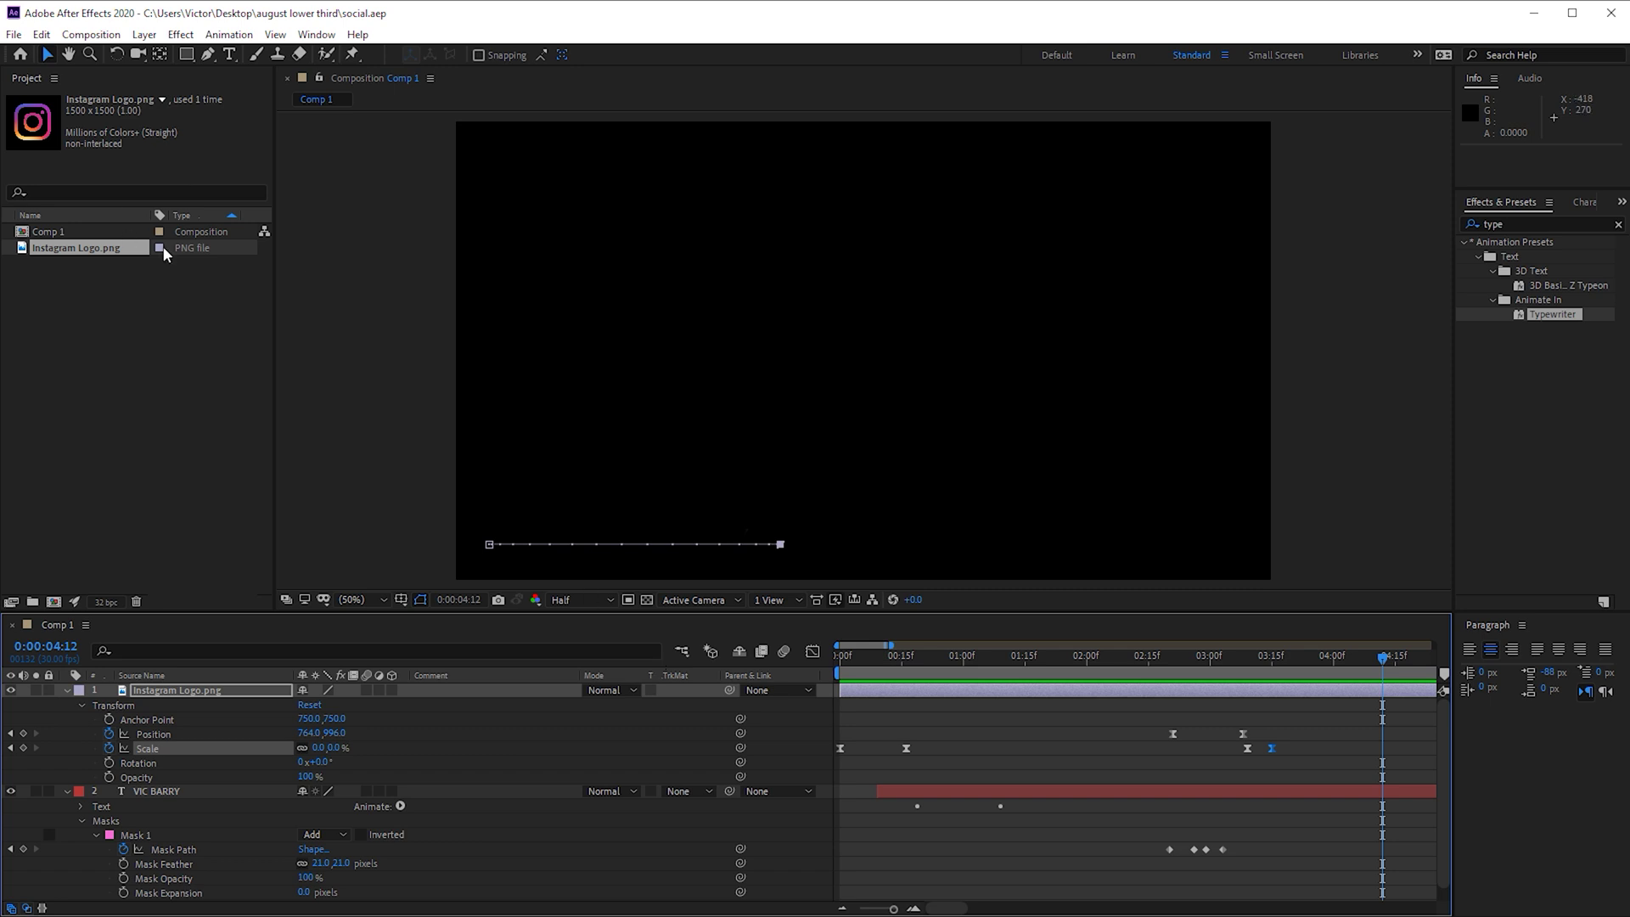
Open the Window menu to list the available panels.
click(319, 35)
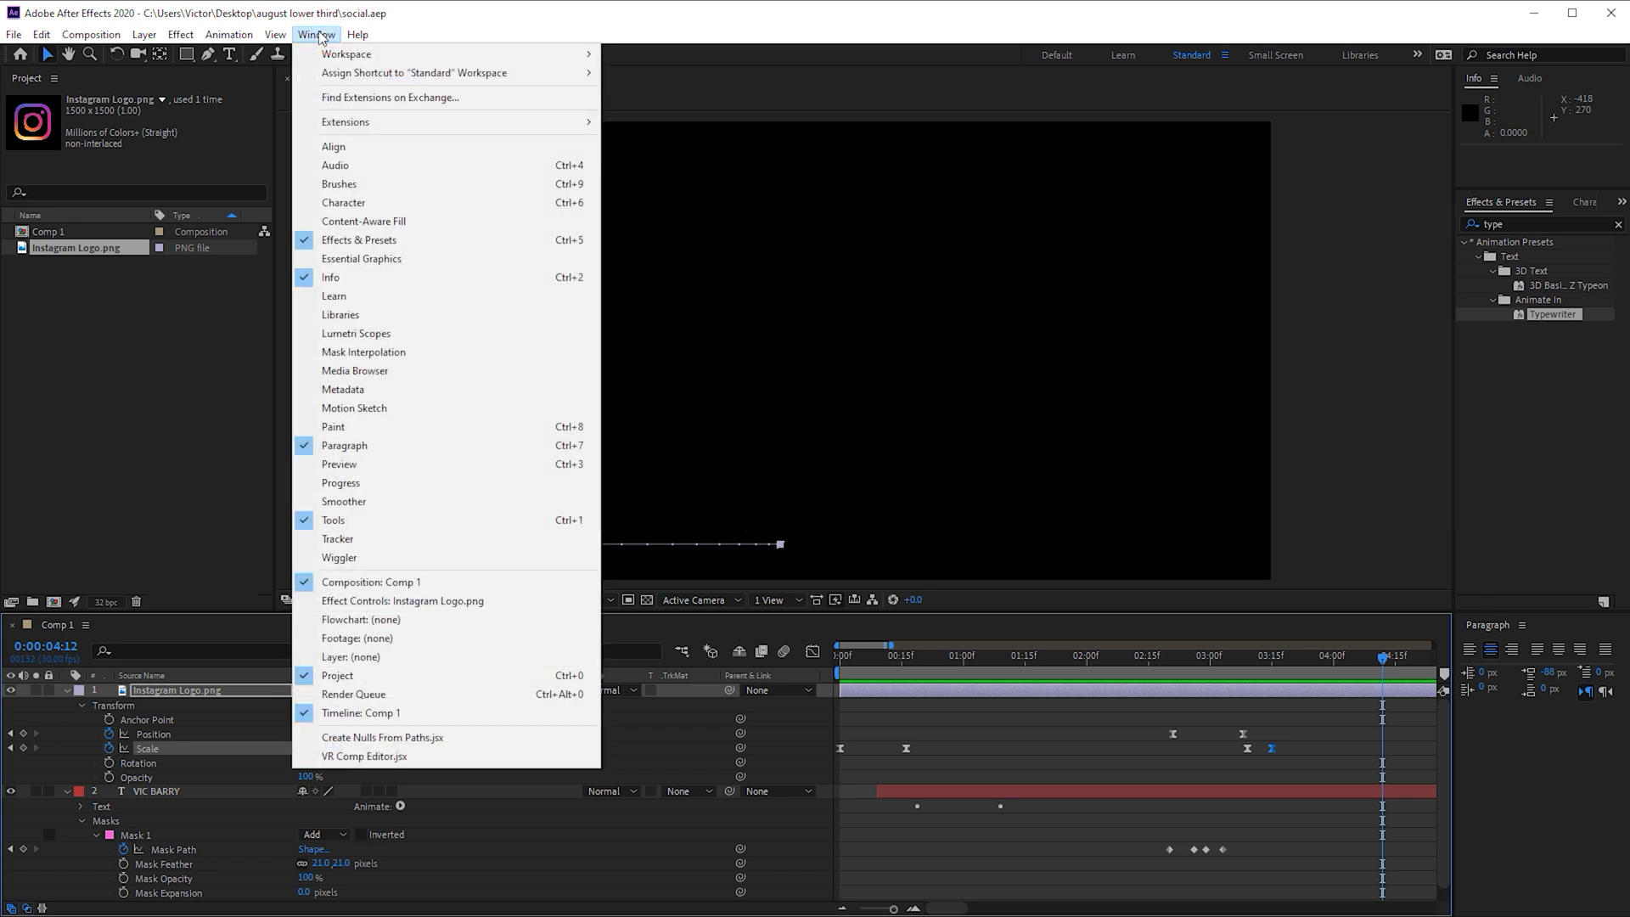
Open Essential Graphics, set Comp 1 as master and name the template INSTA SOCIAL POPUP.
click(396, 257)
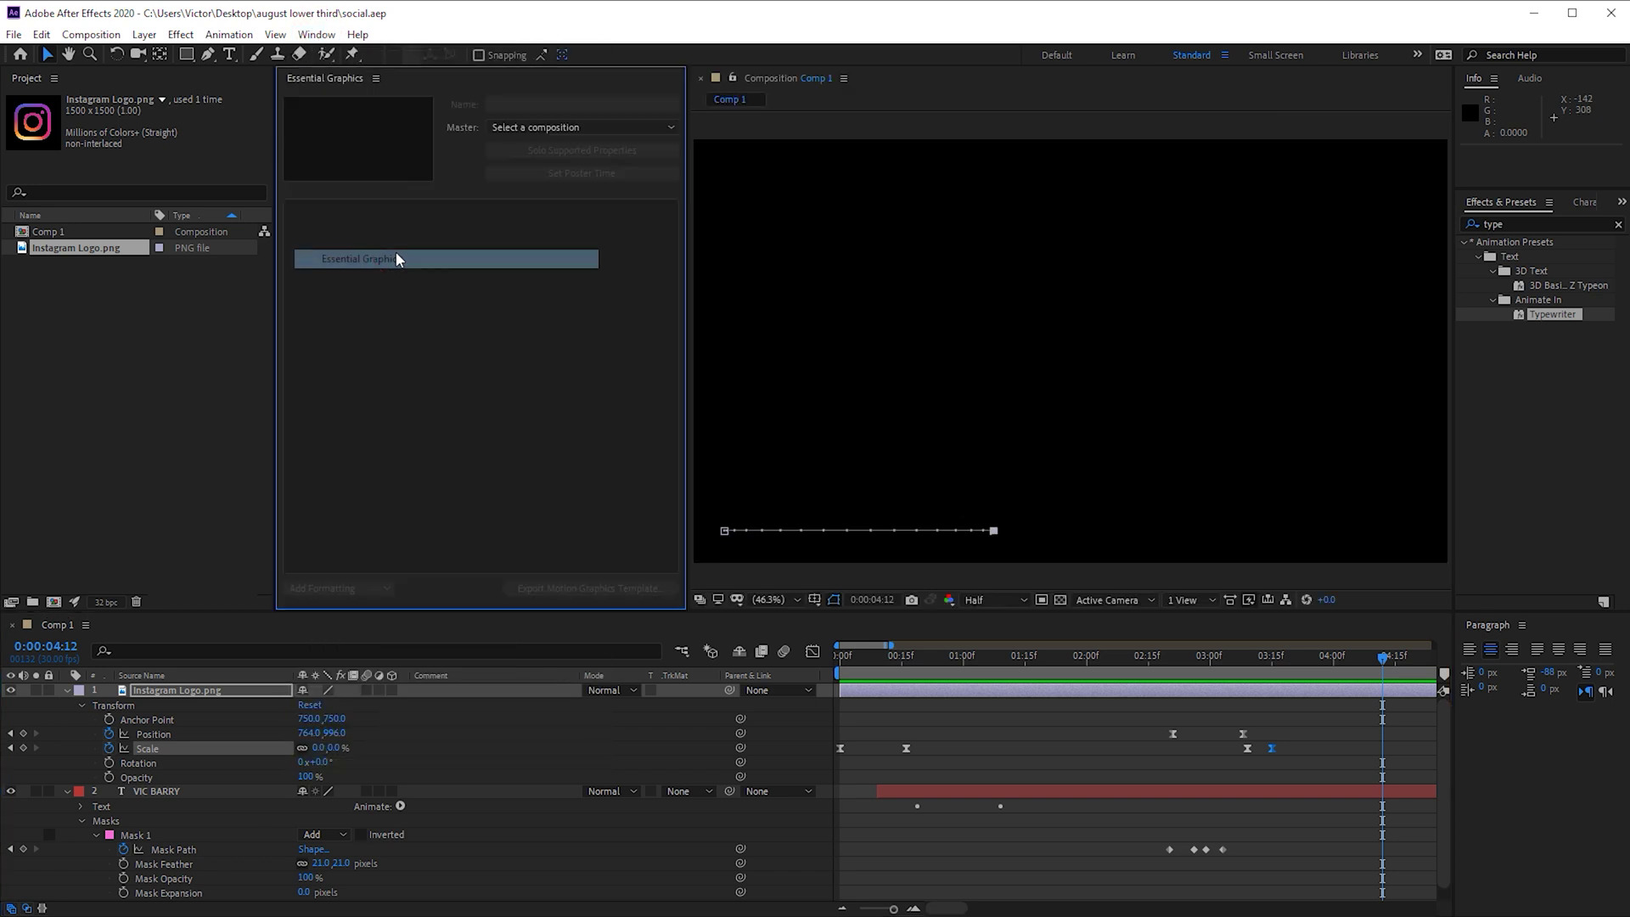
click(599, 124)
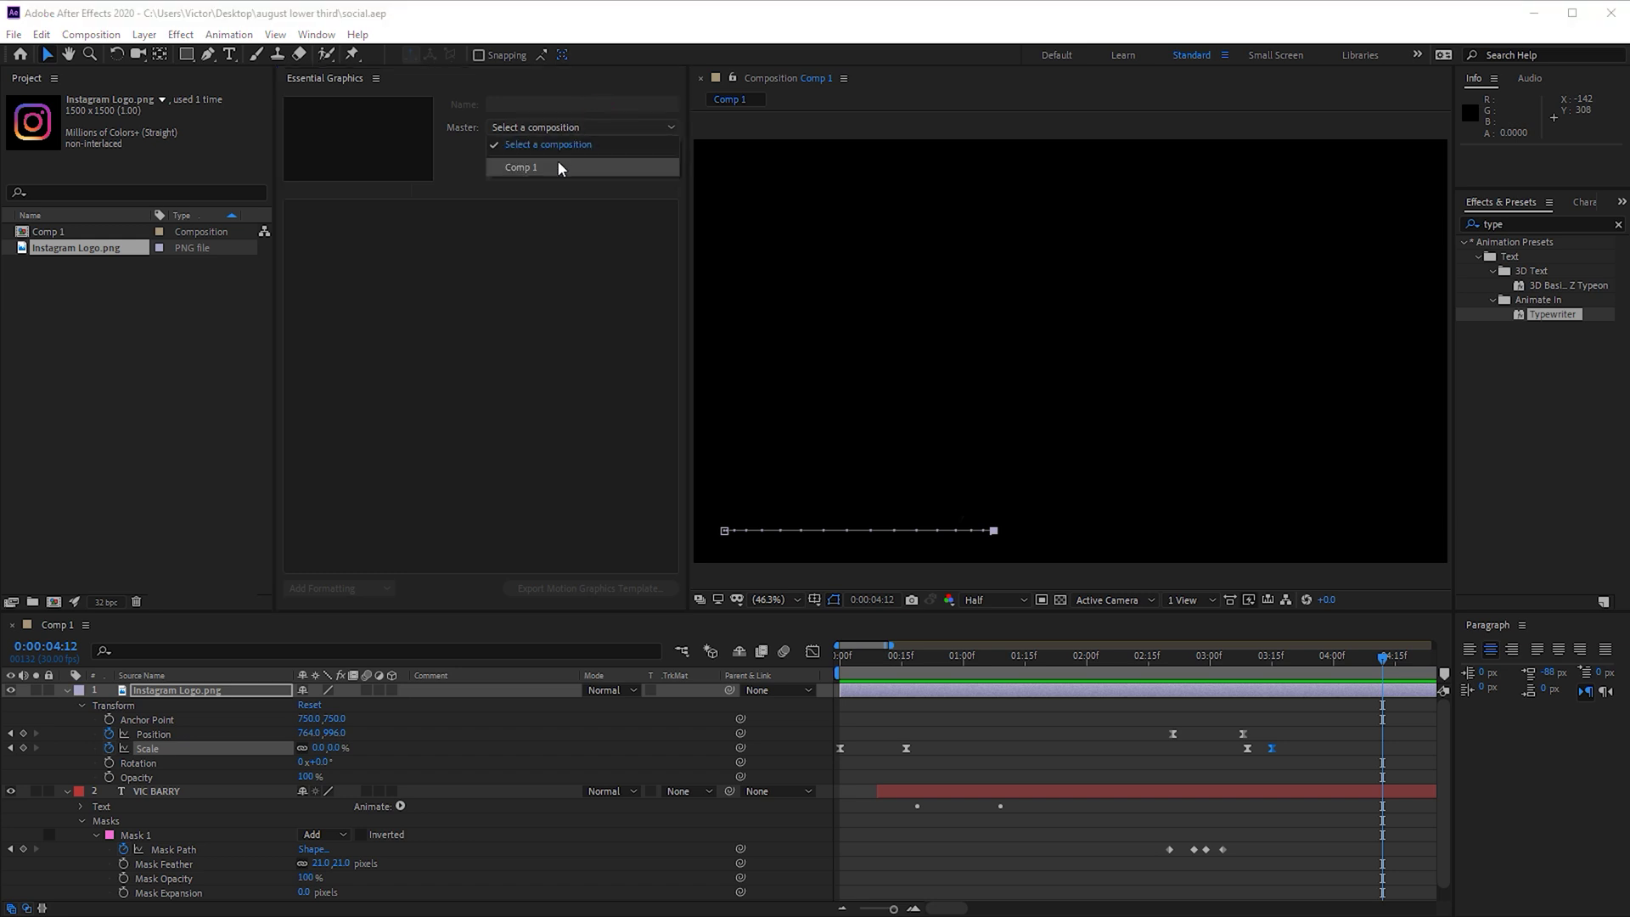
click(558, 162)
click(510, 103)
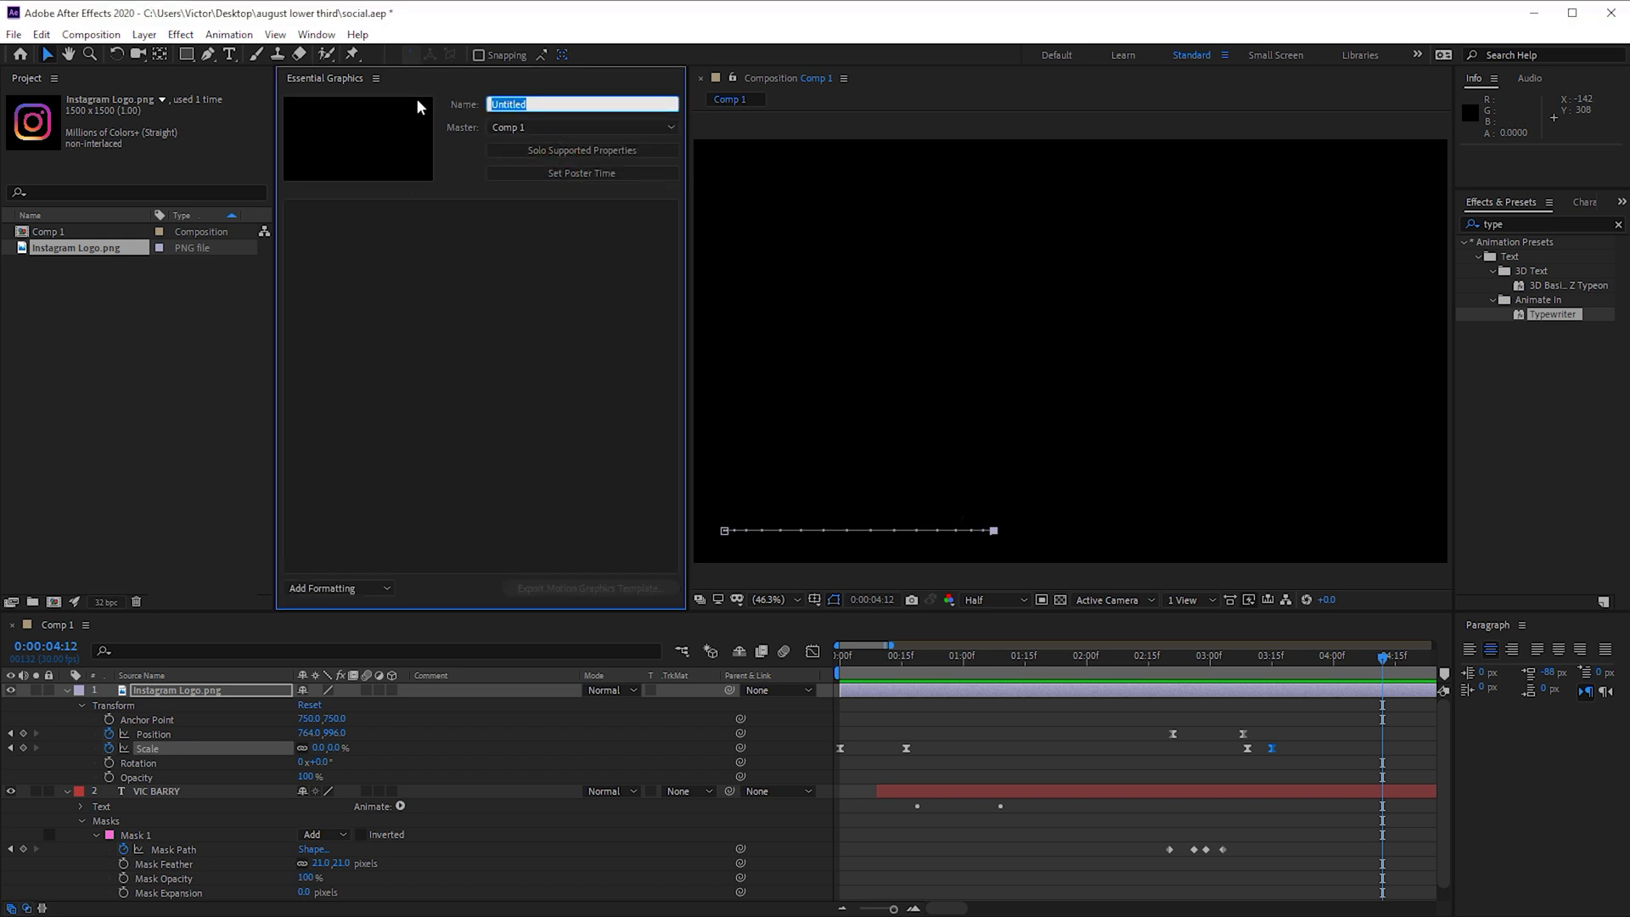
text(INSTA SOCIAL POPUP)
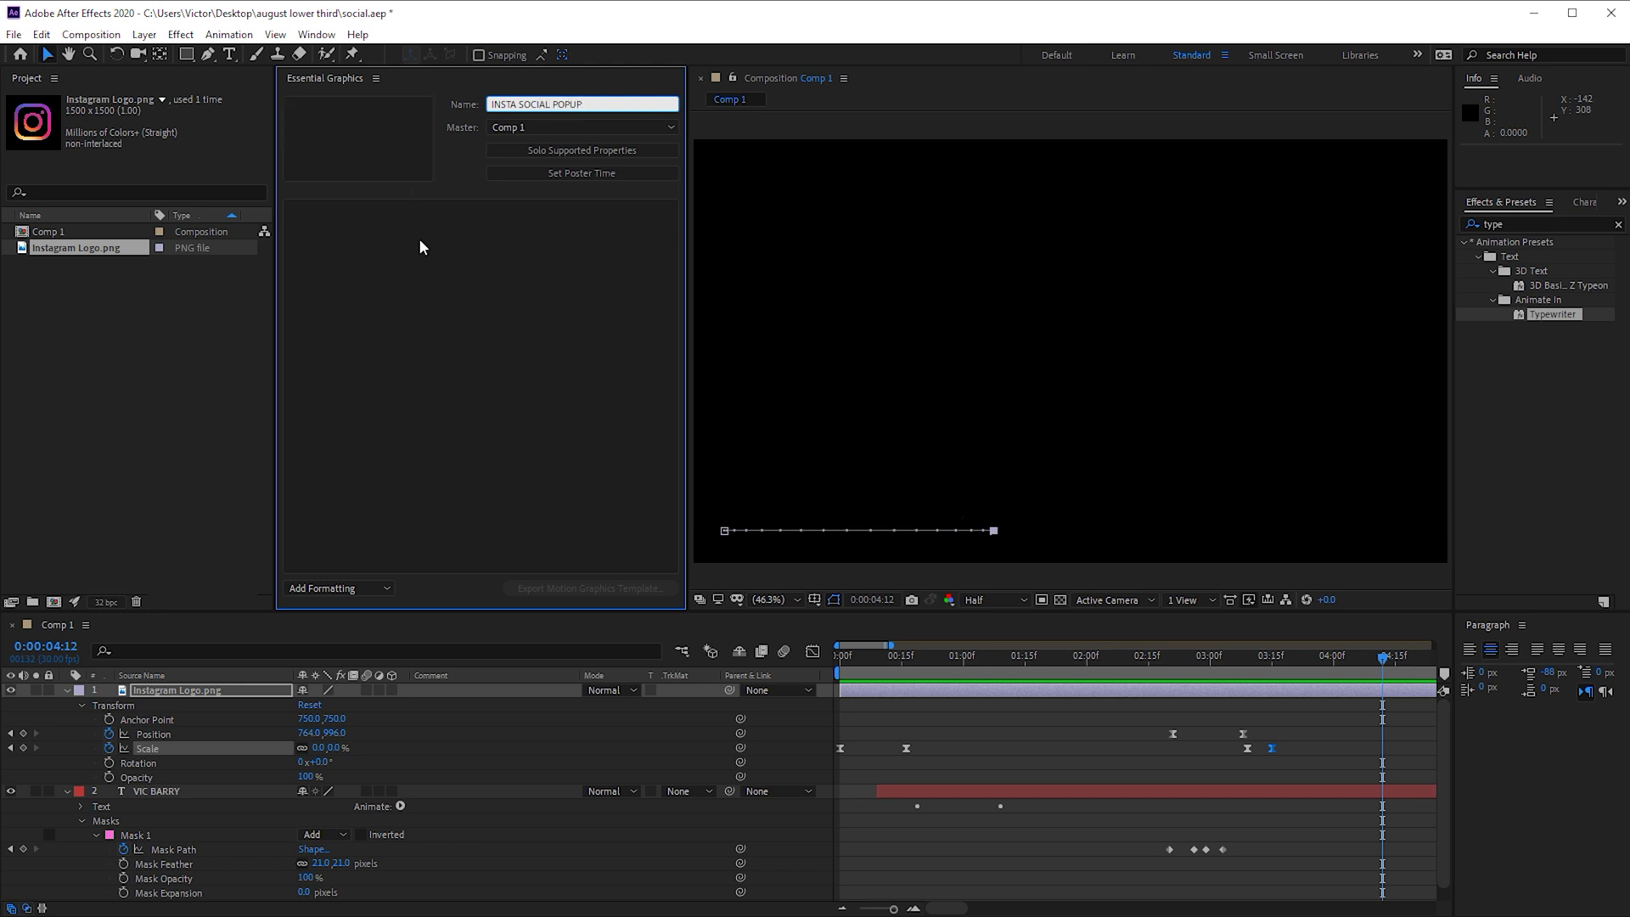
click(436, 288)
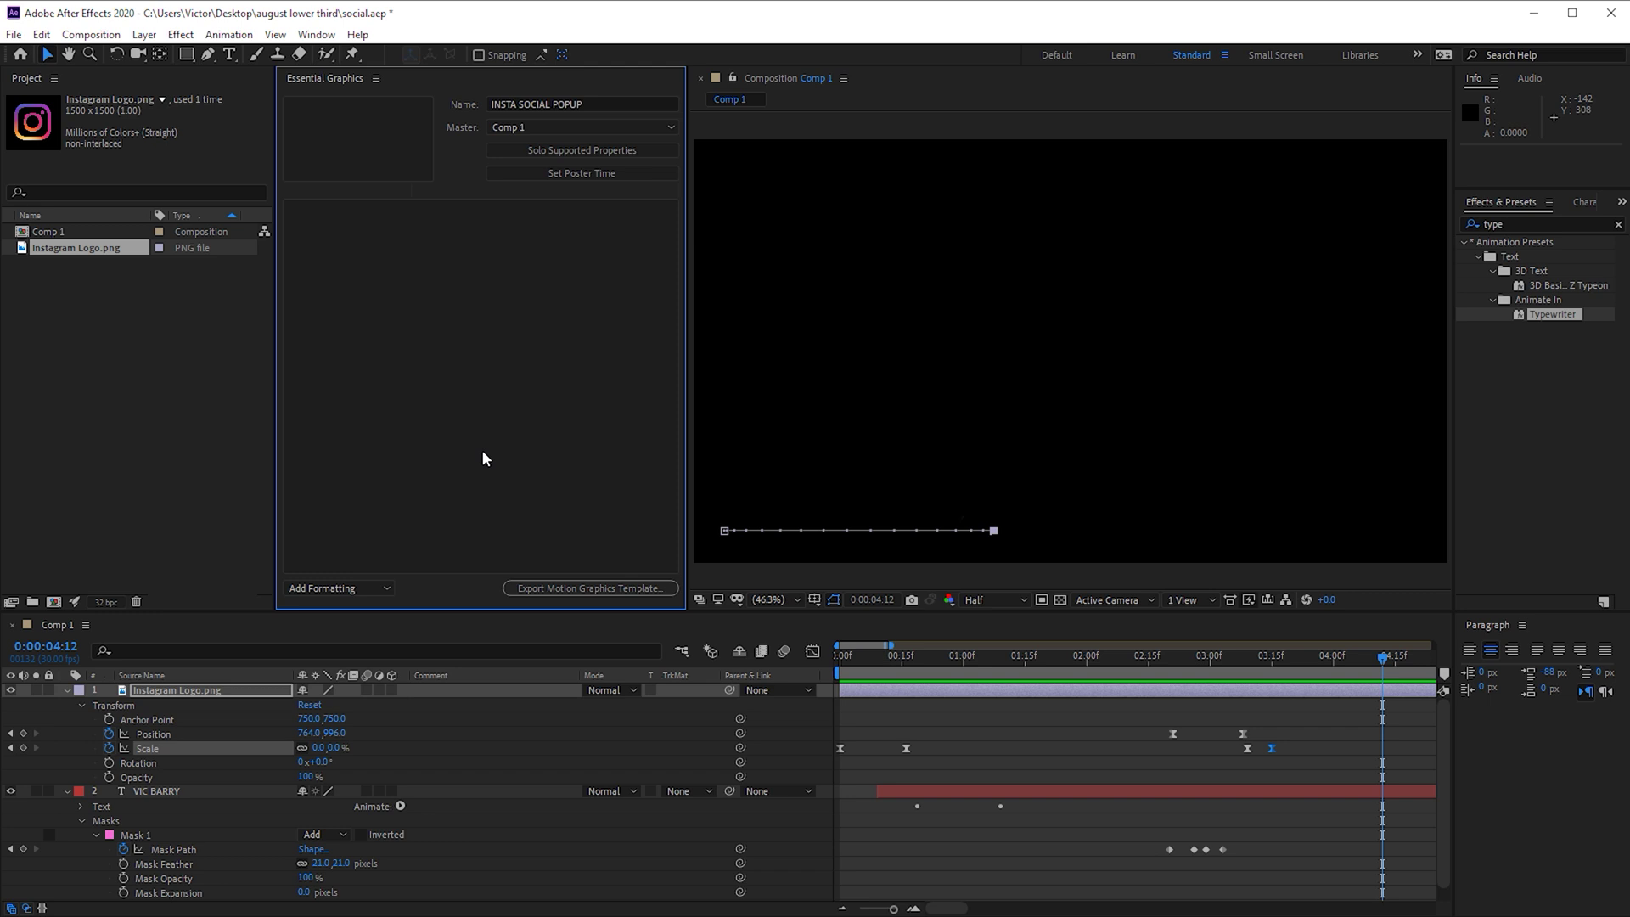
Add VIC BARRY's Source Text to the template and rename the property 'text'.
click(647, 152)
scroll(333, 801, down, 1)
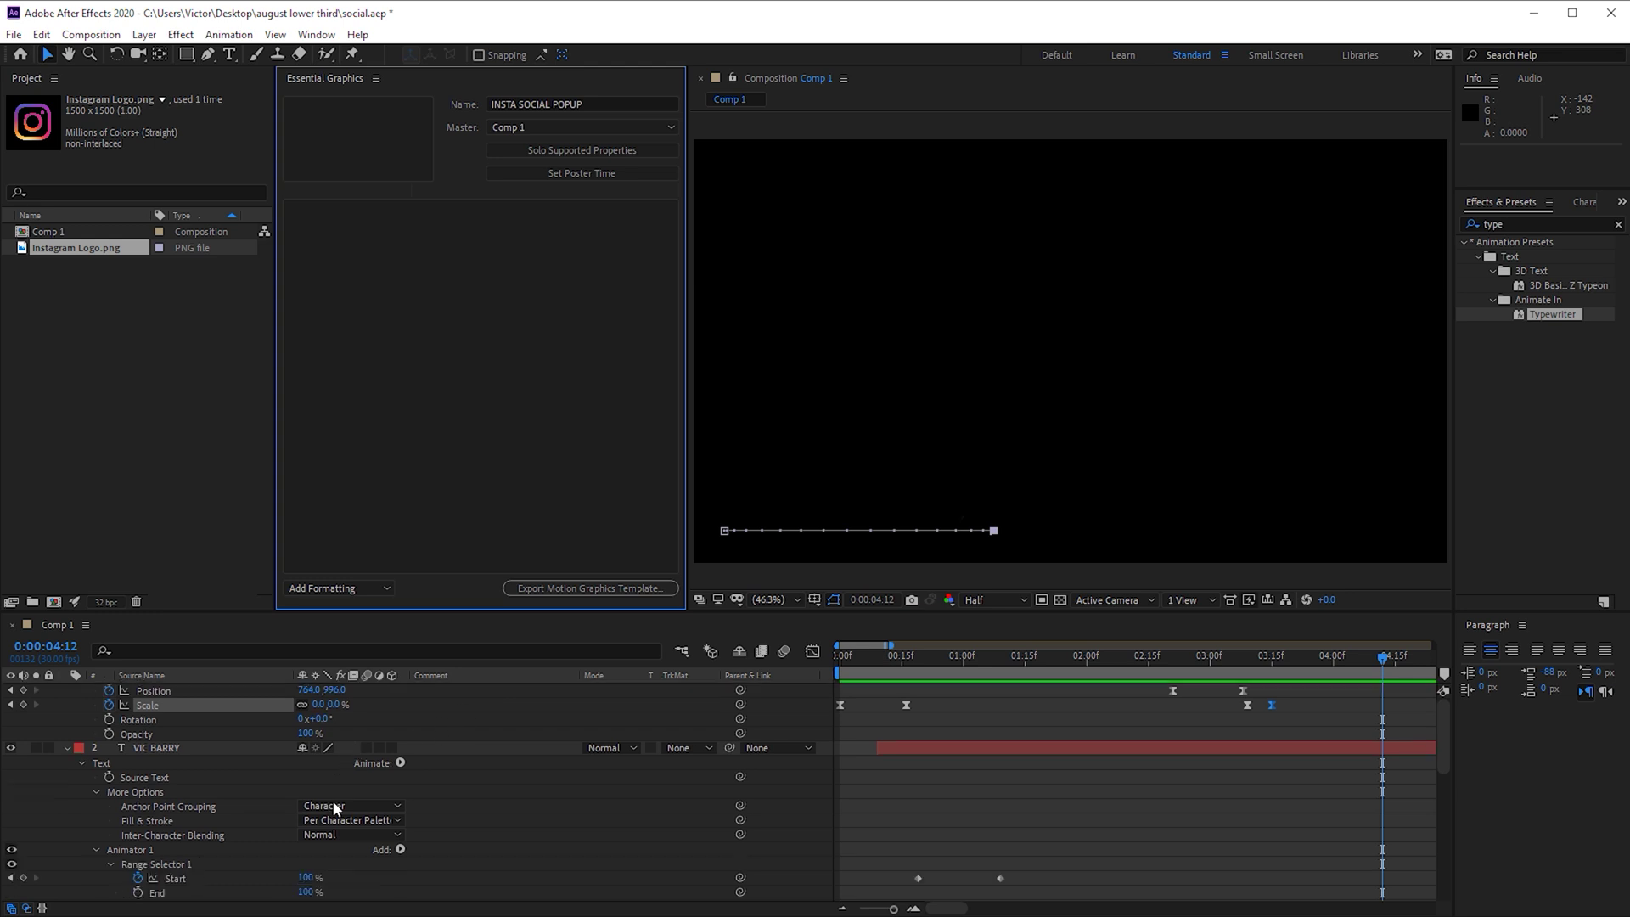
drag(158, 782, 415, 414)
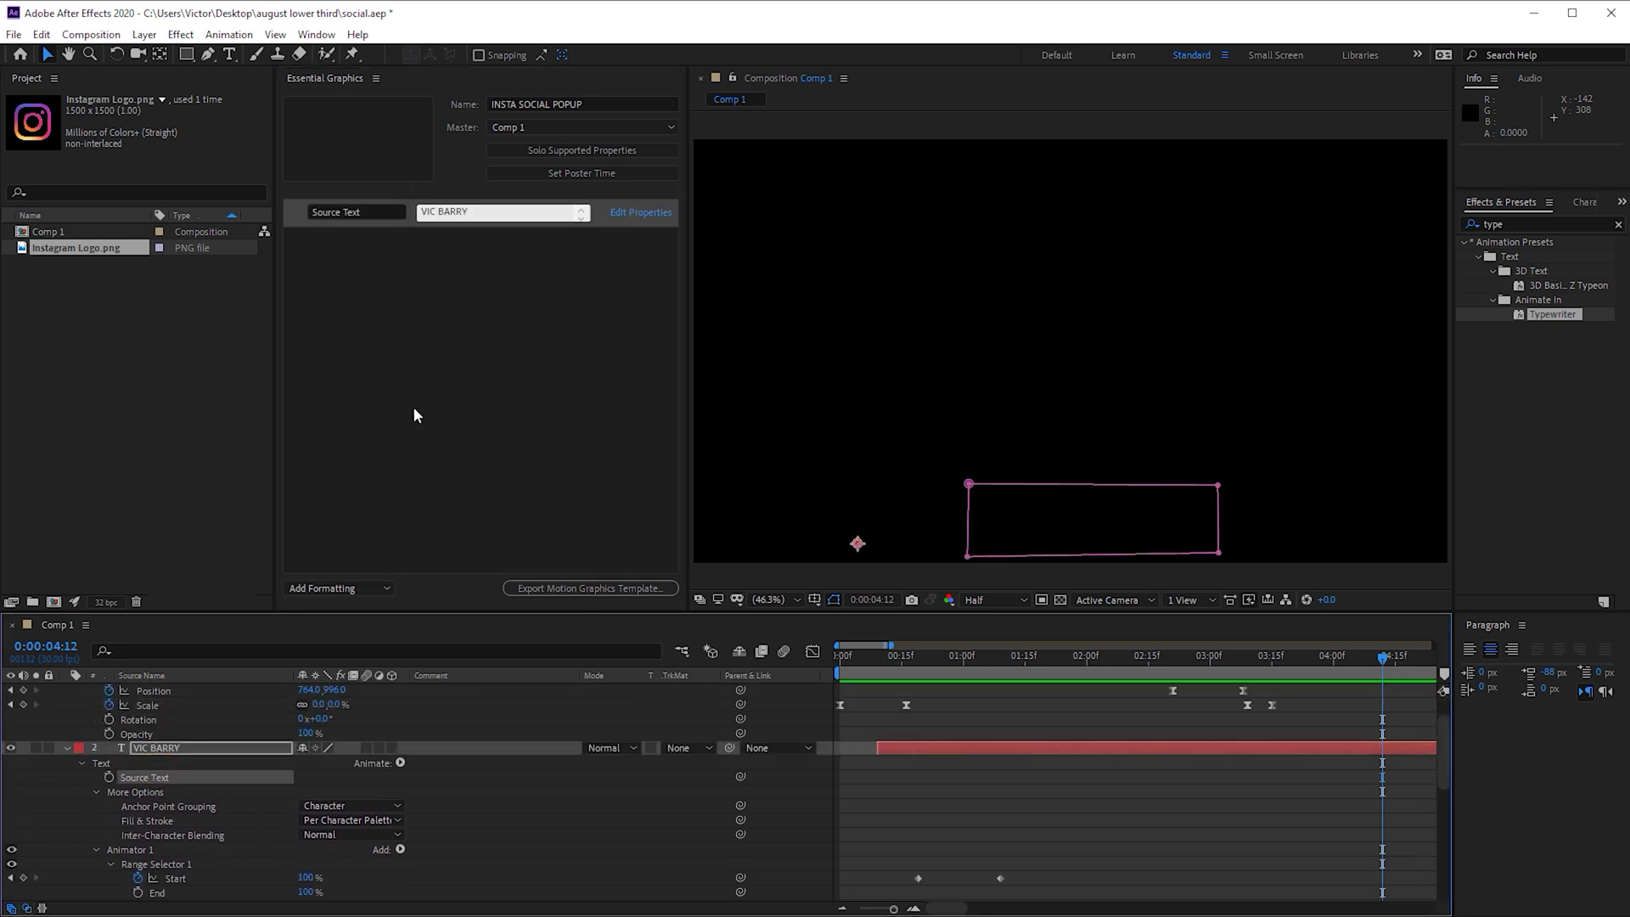
click(361, 213)
text(te)
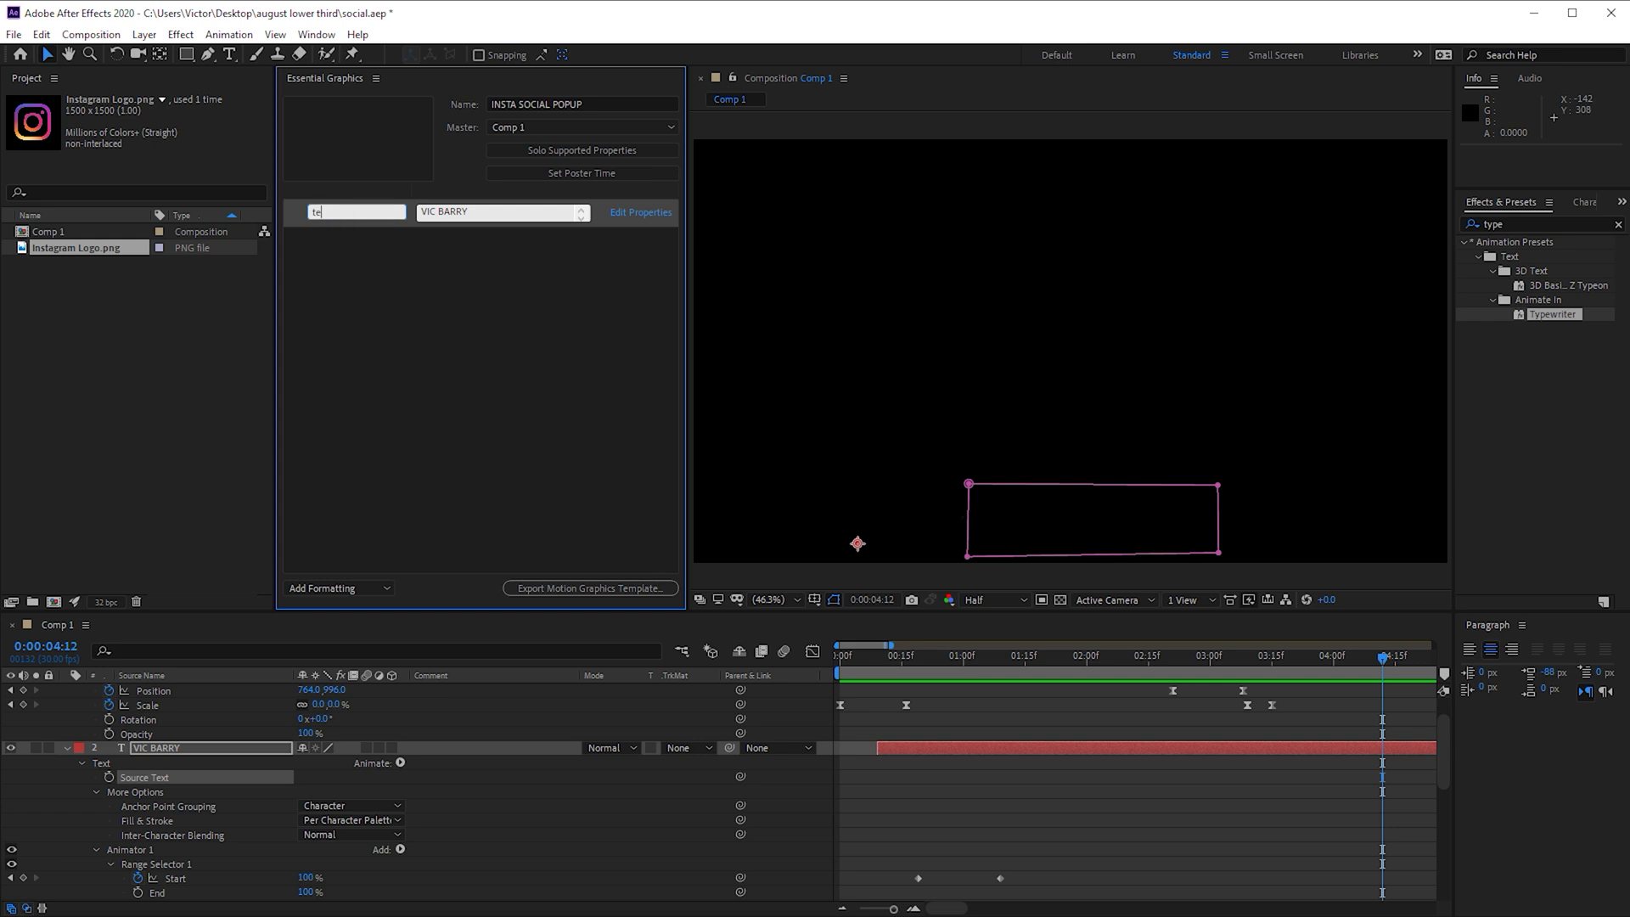
text(xt)
key(Return)
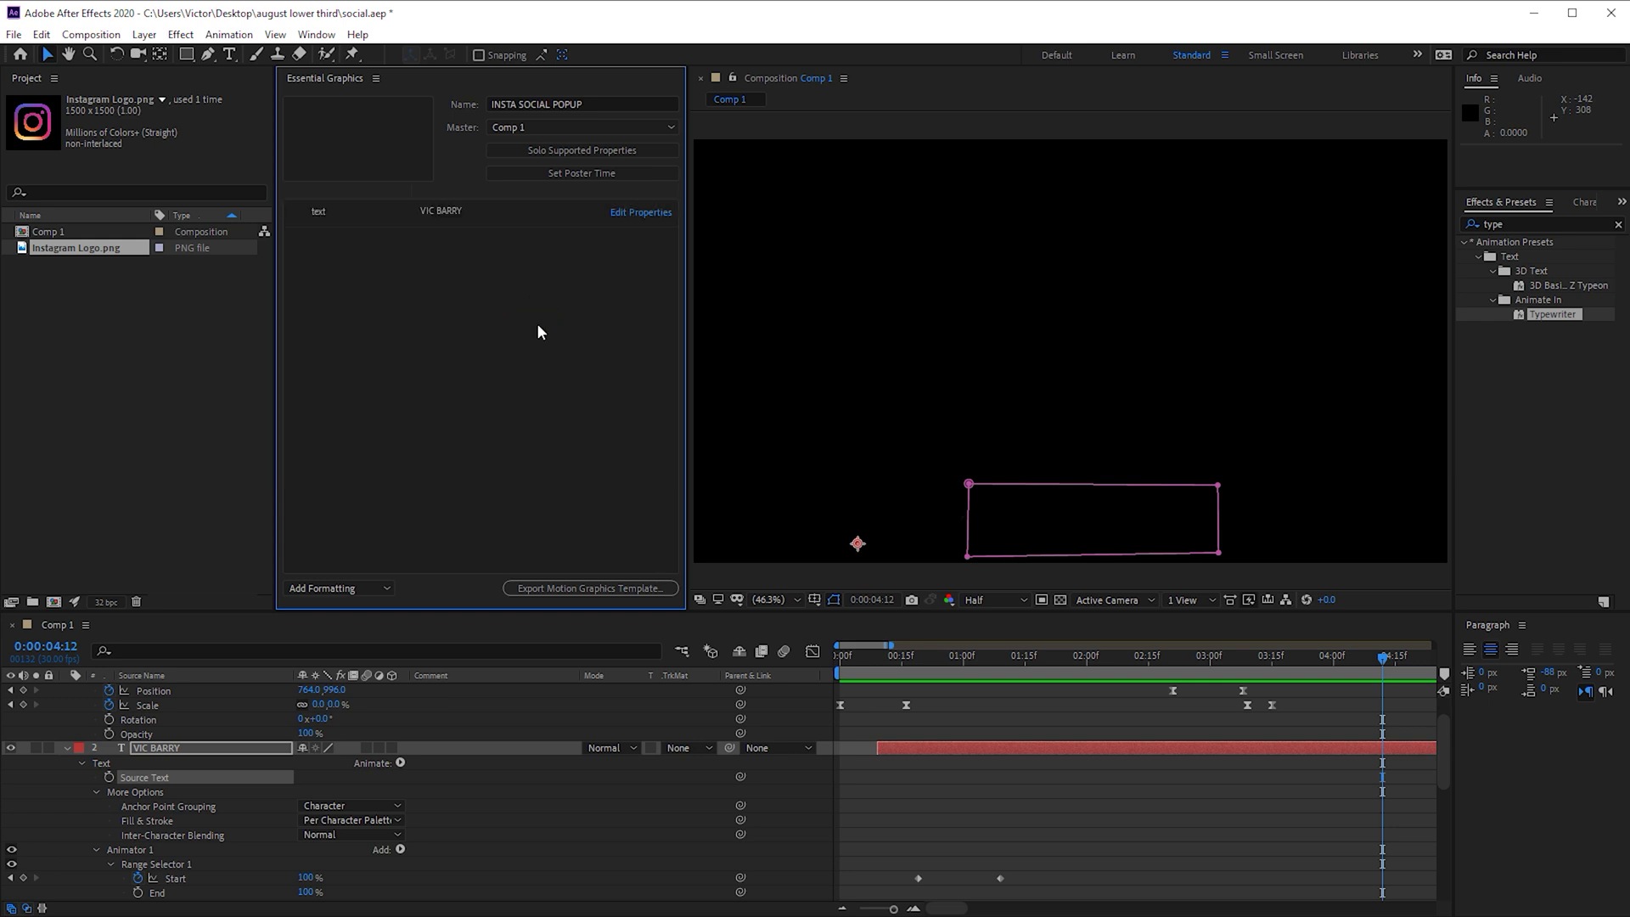
Allow custom font, font size and faux styles for the text property.
click(653, 221)
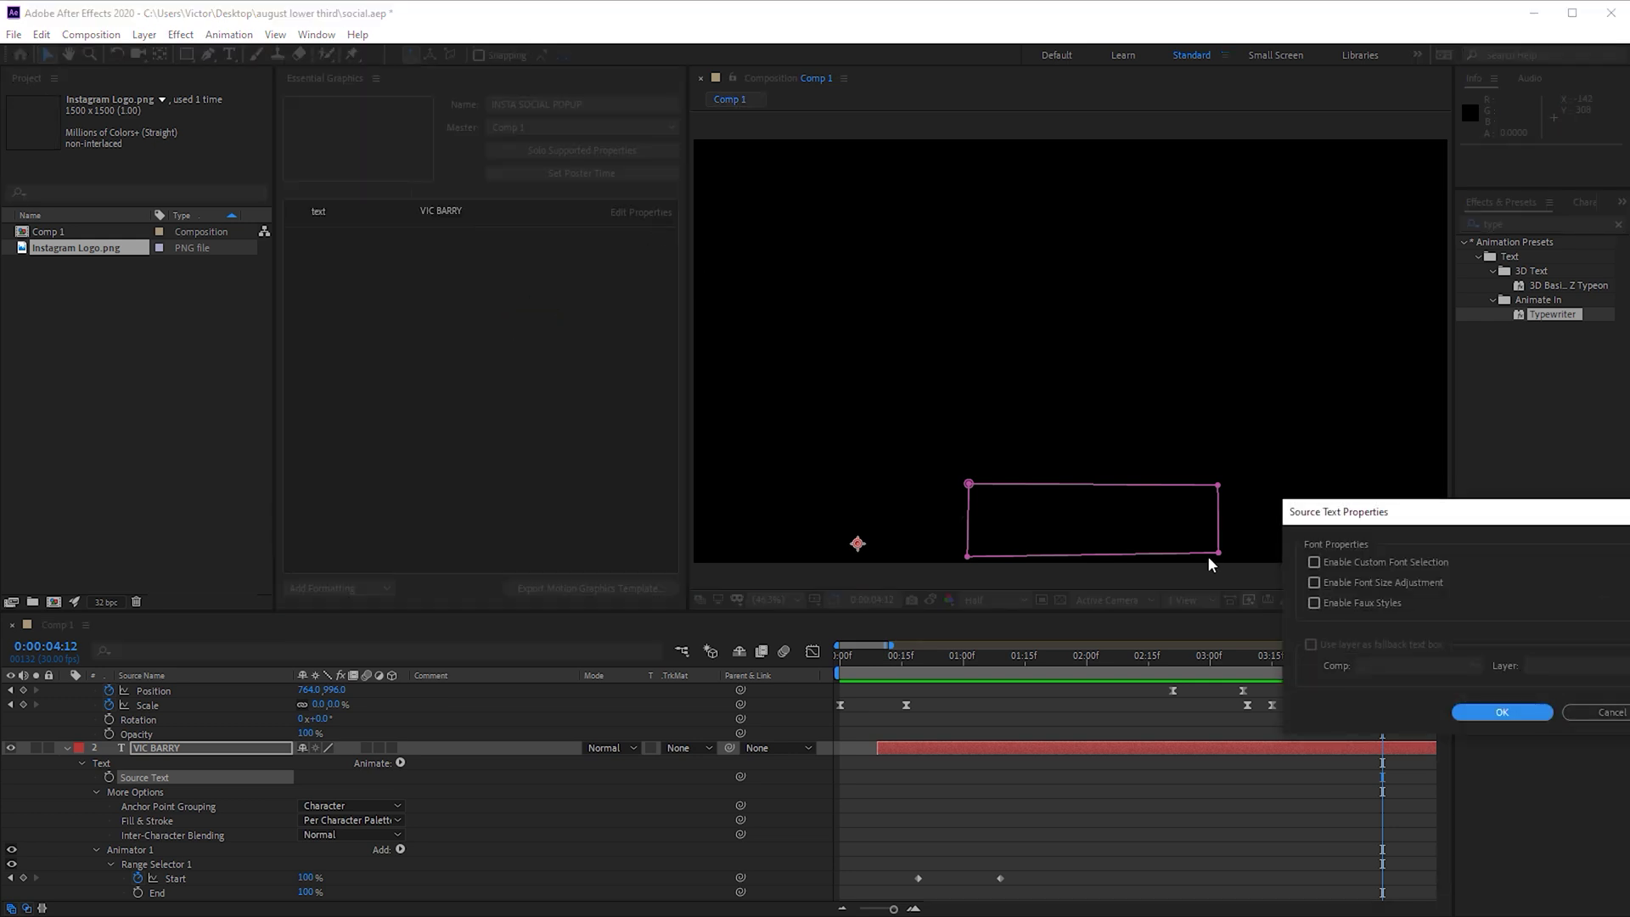
drag(1435, 519, 1083, 399)
click(1037, 446)
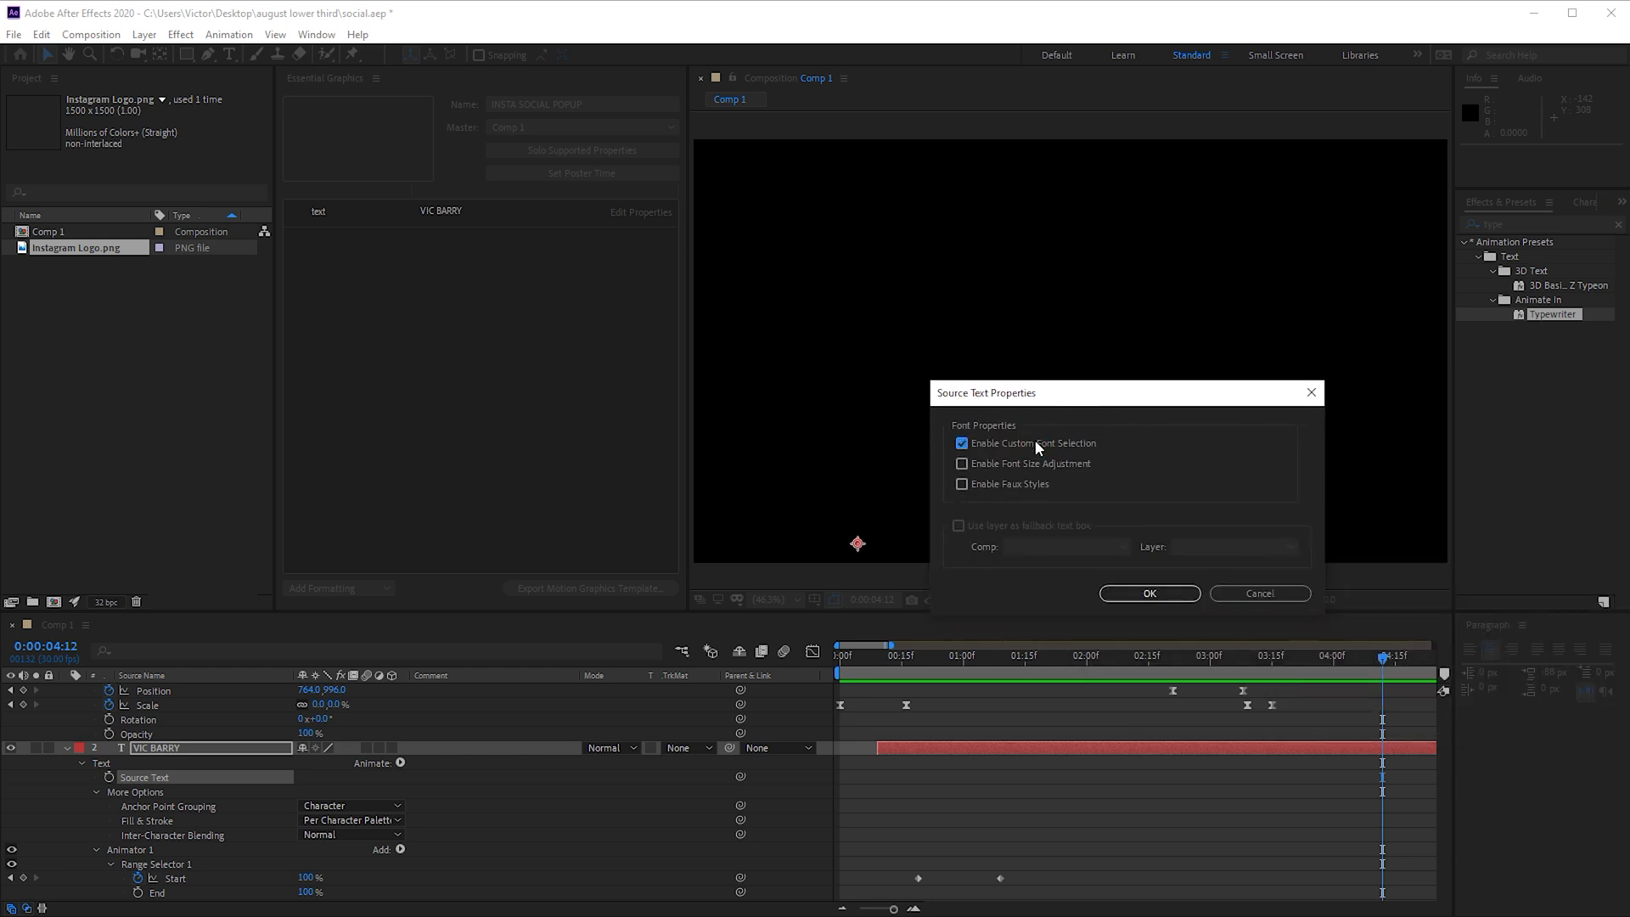
click(1052, 467)
click(1041, 485)
click(1149, 593)
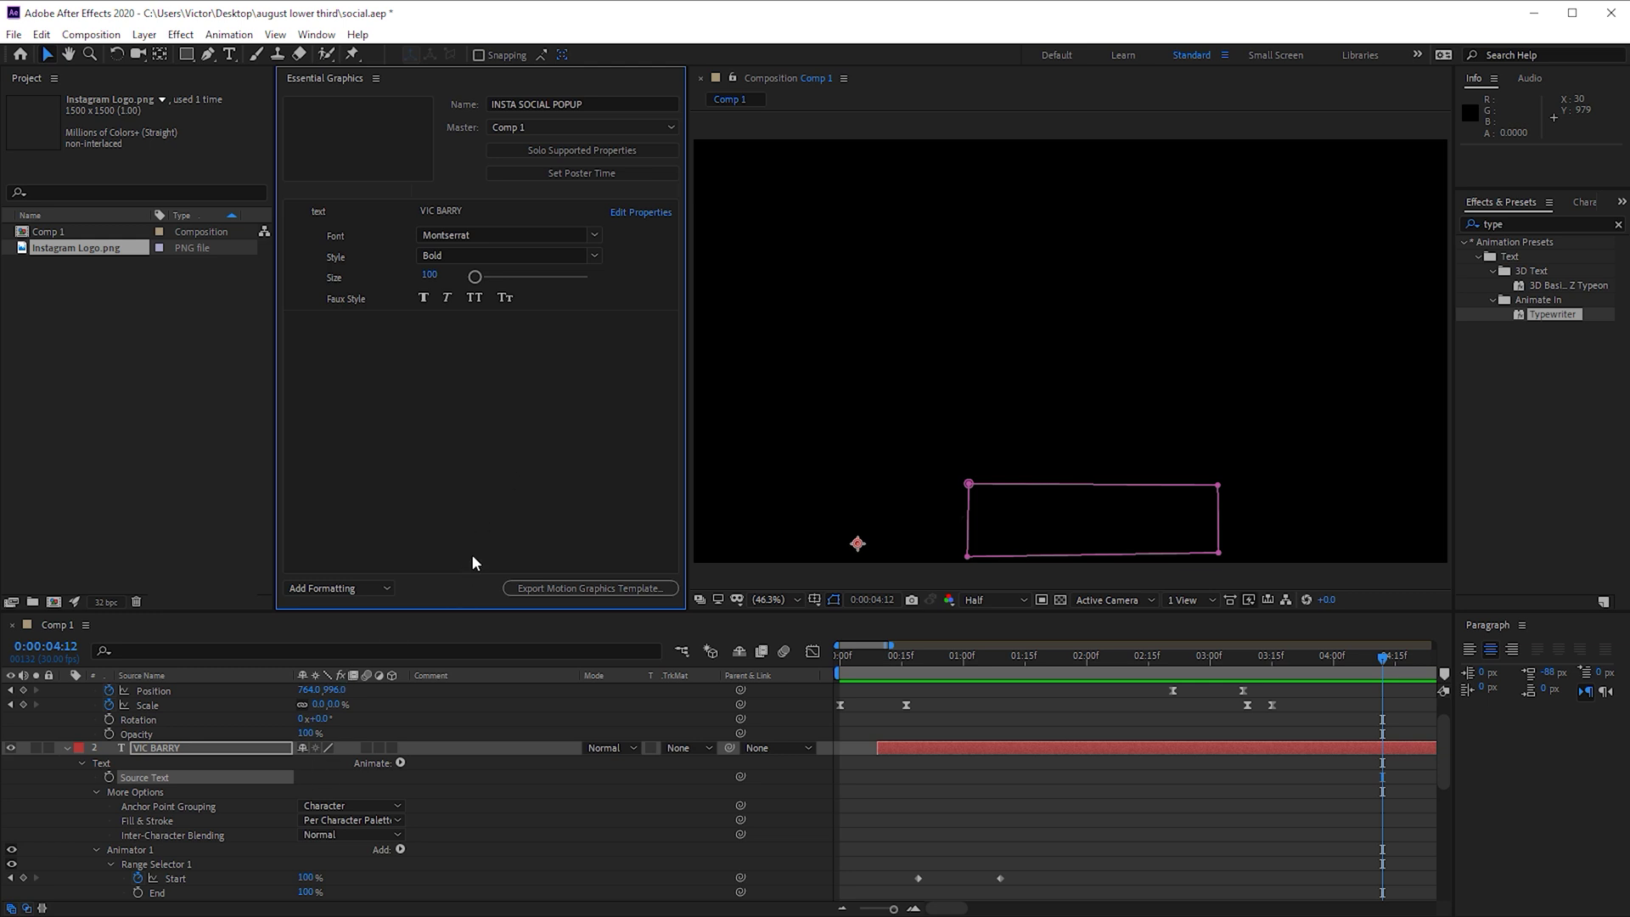
Save the project and export the template as INSTA SOCIAL POPUP 2019.
click(553, 590)
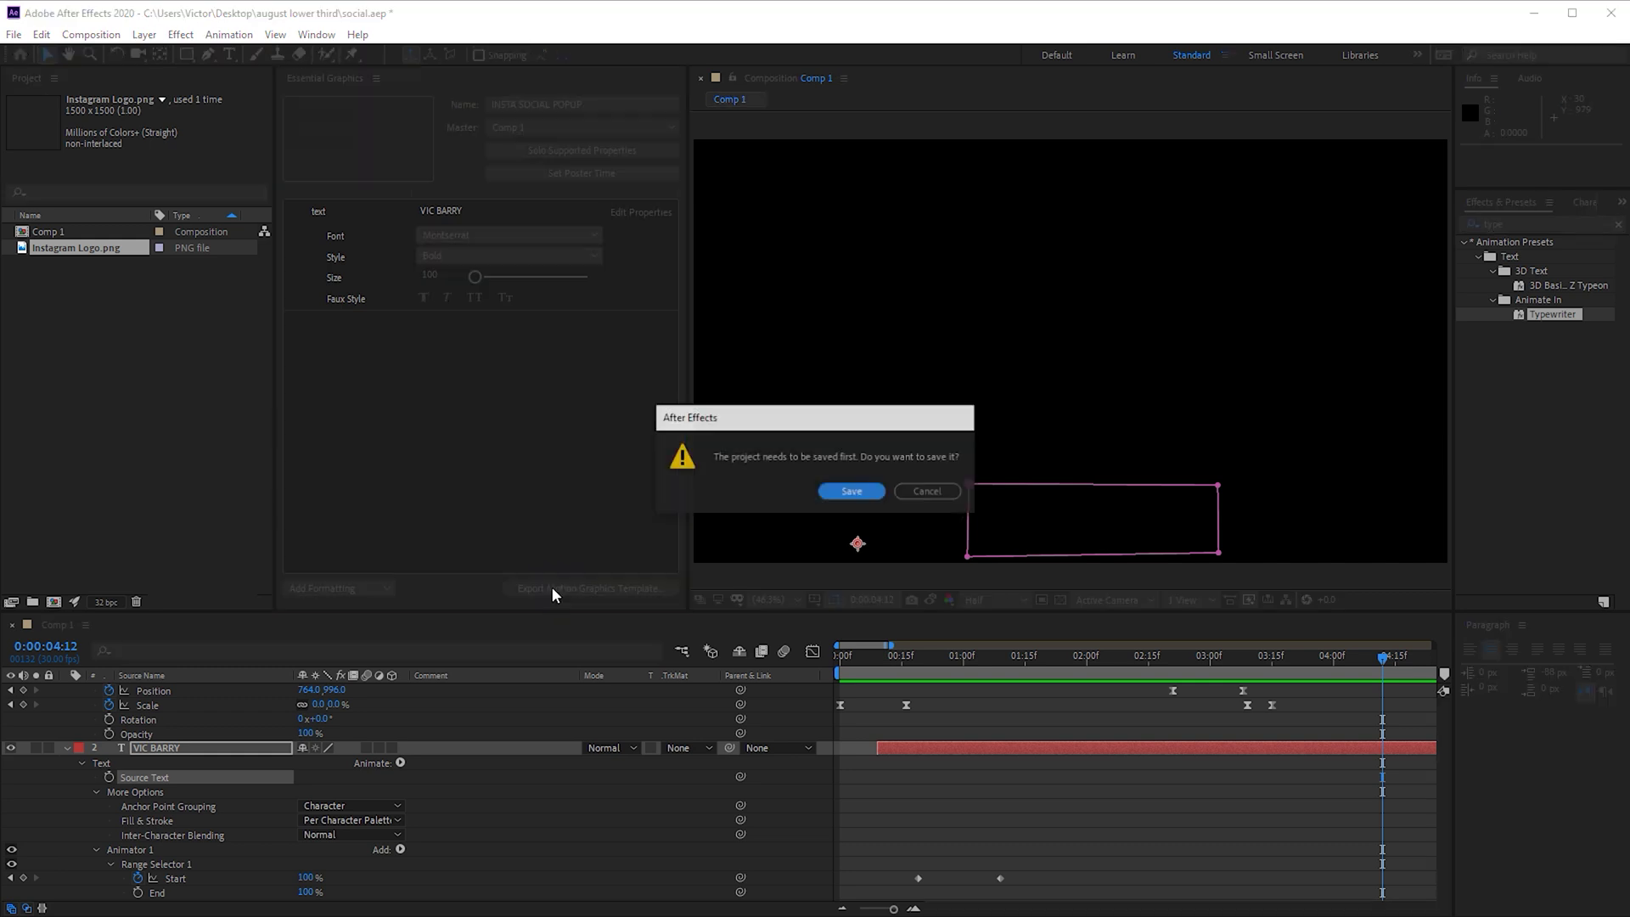
click(855, 499)
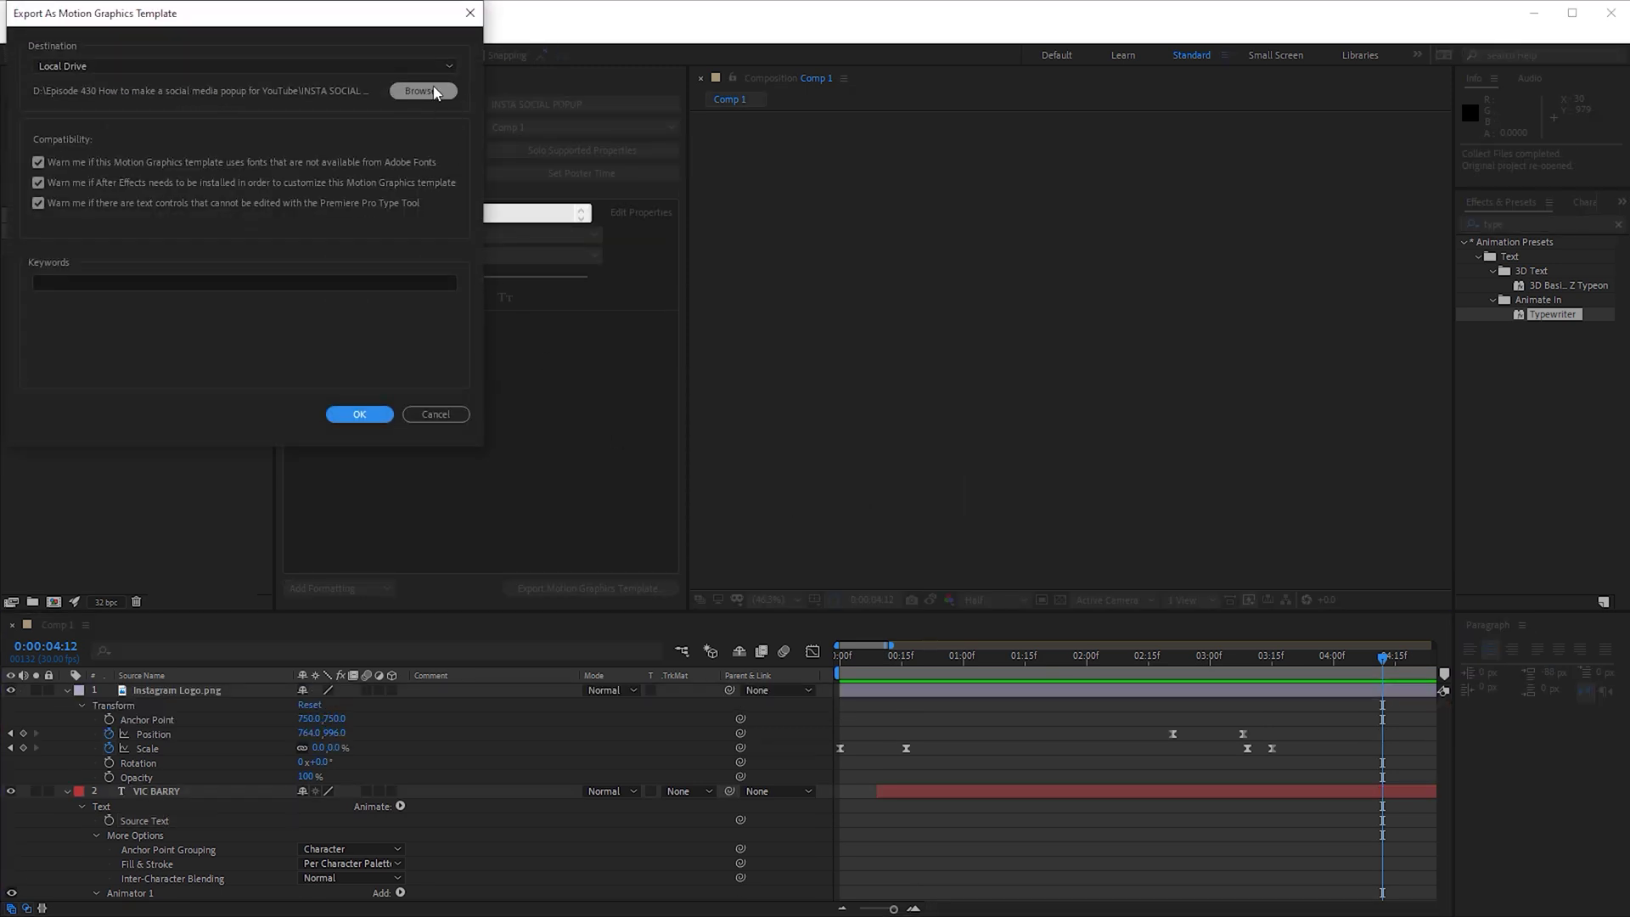
click(433, 91)
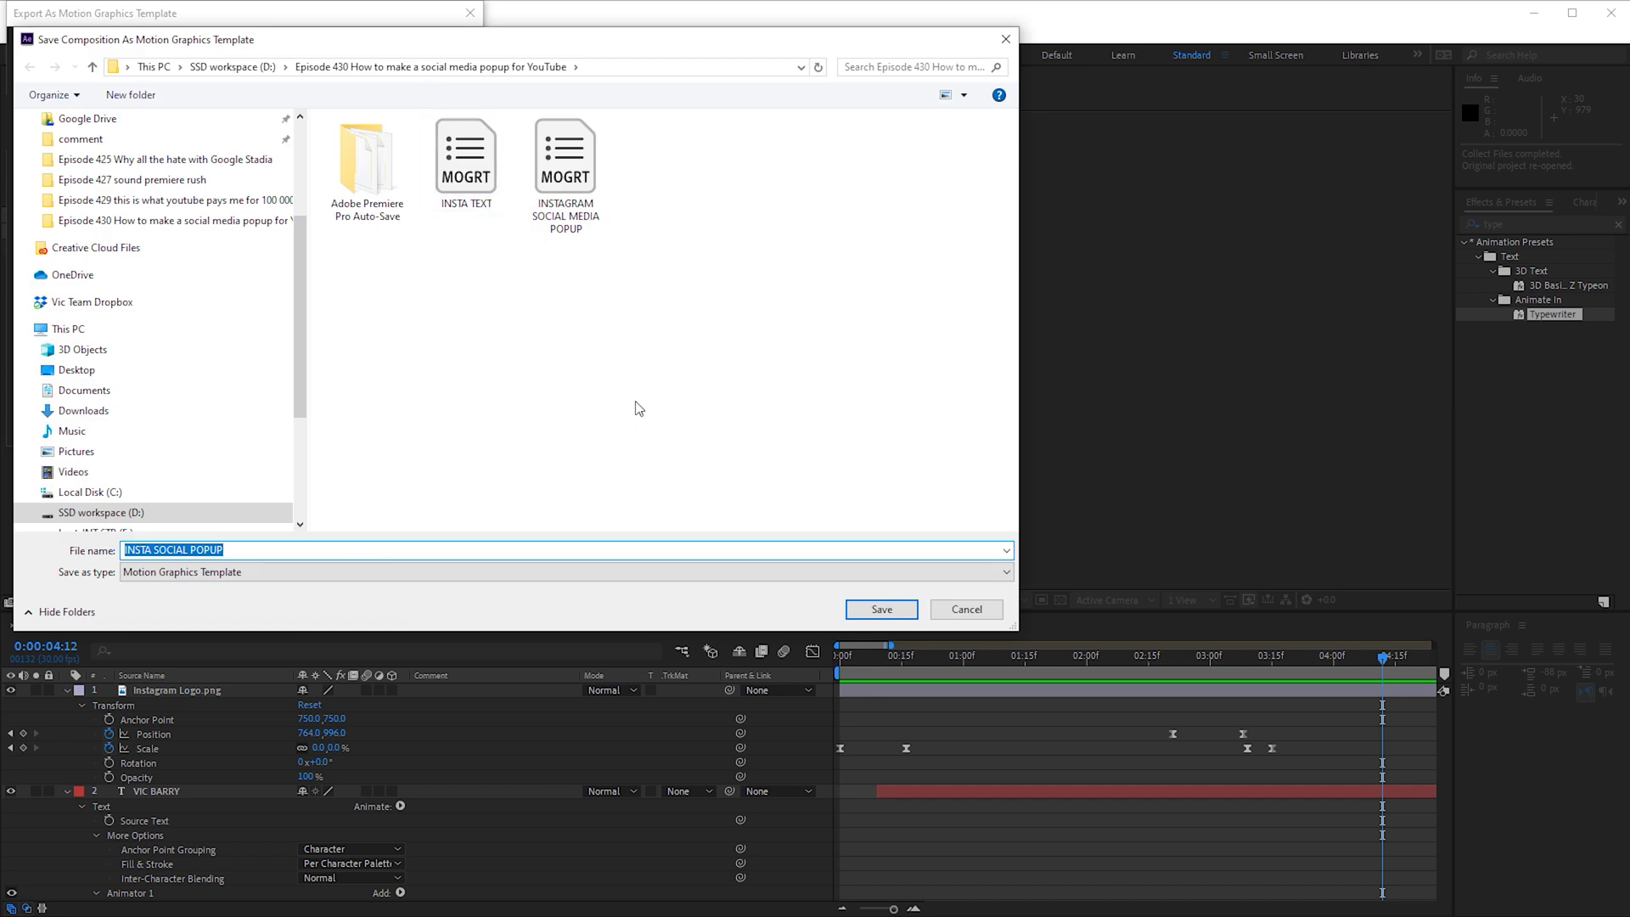
key(End)
text(2)
key(Return)
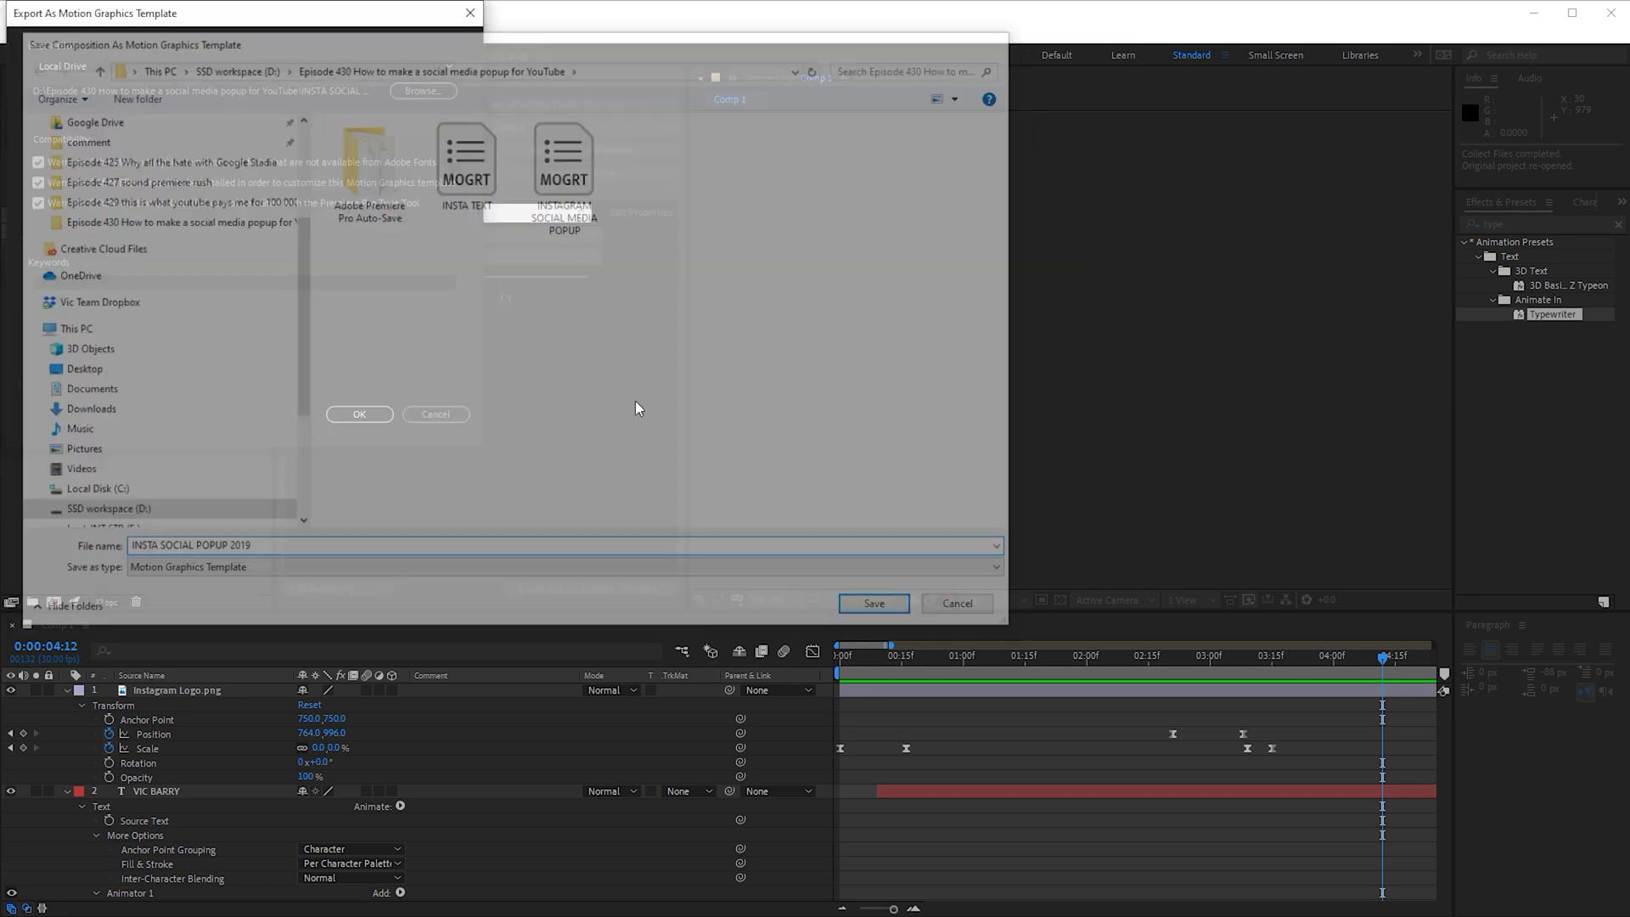
click(340, 412)
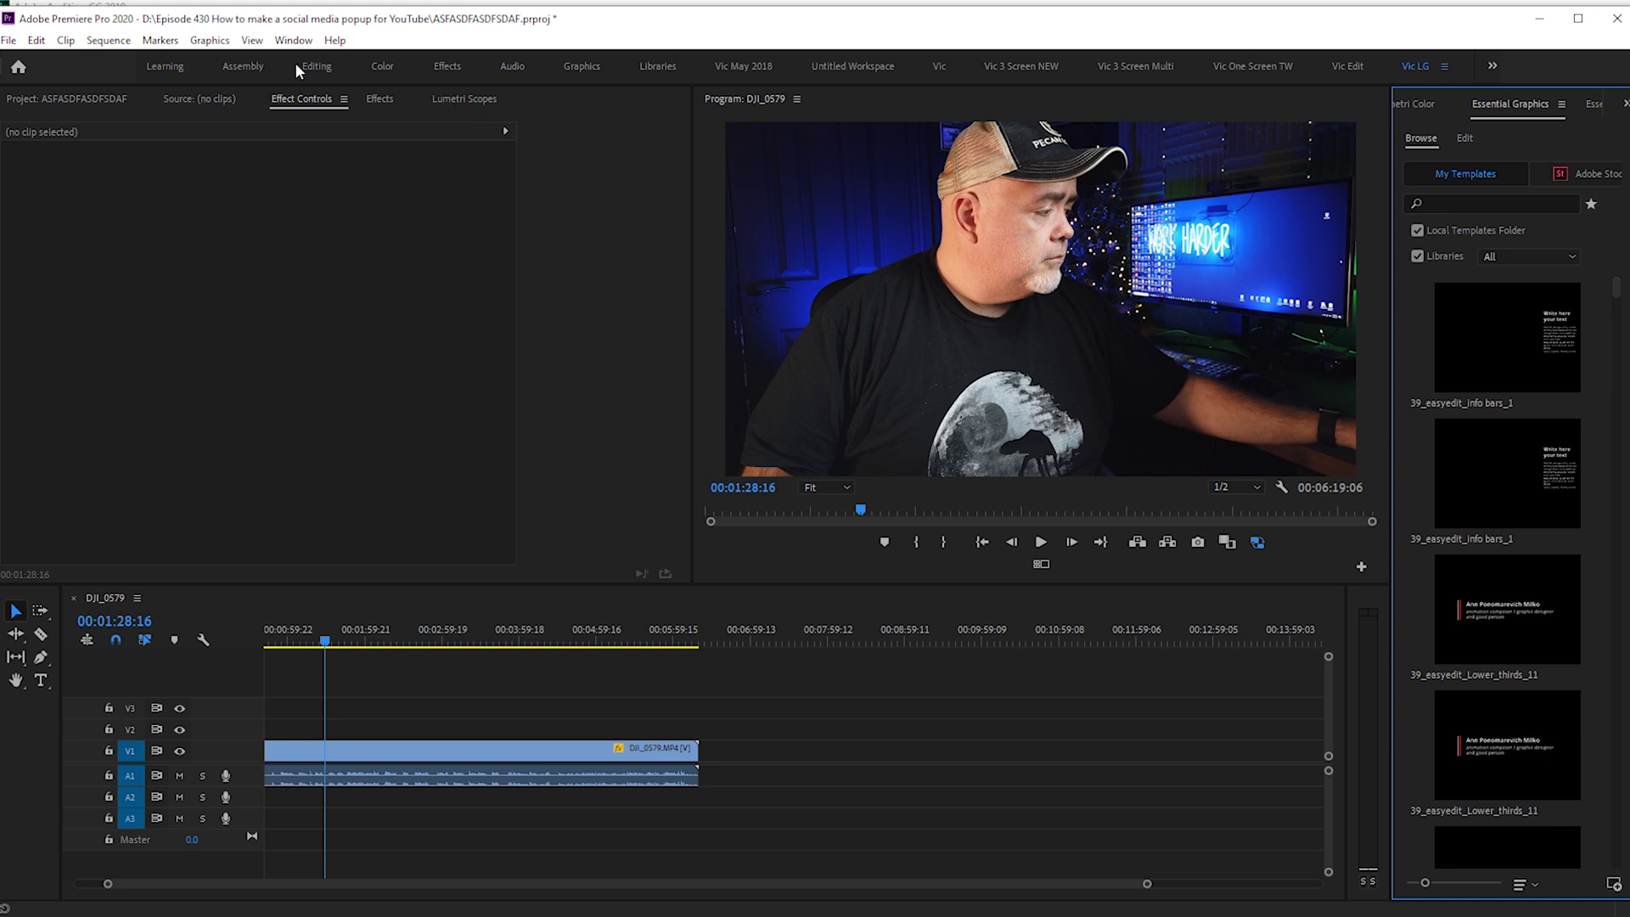
Install the INSTA SOCIAL POPUP 2019 .mogrt template from disk in Premiere Pro.
click(293, 40)
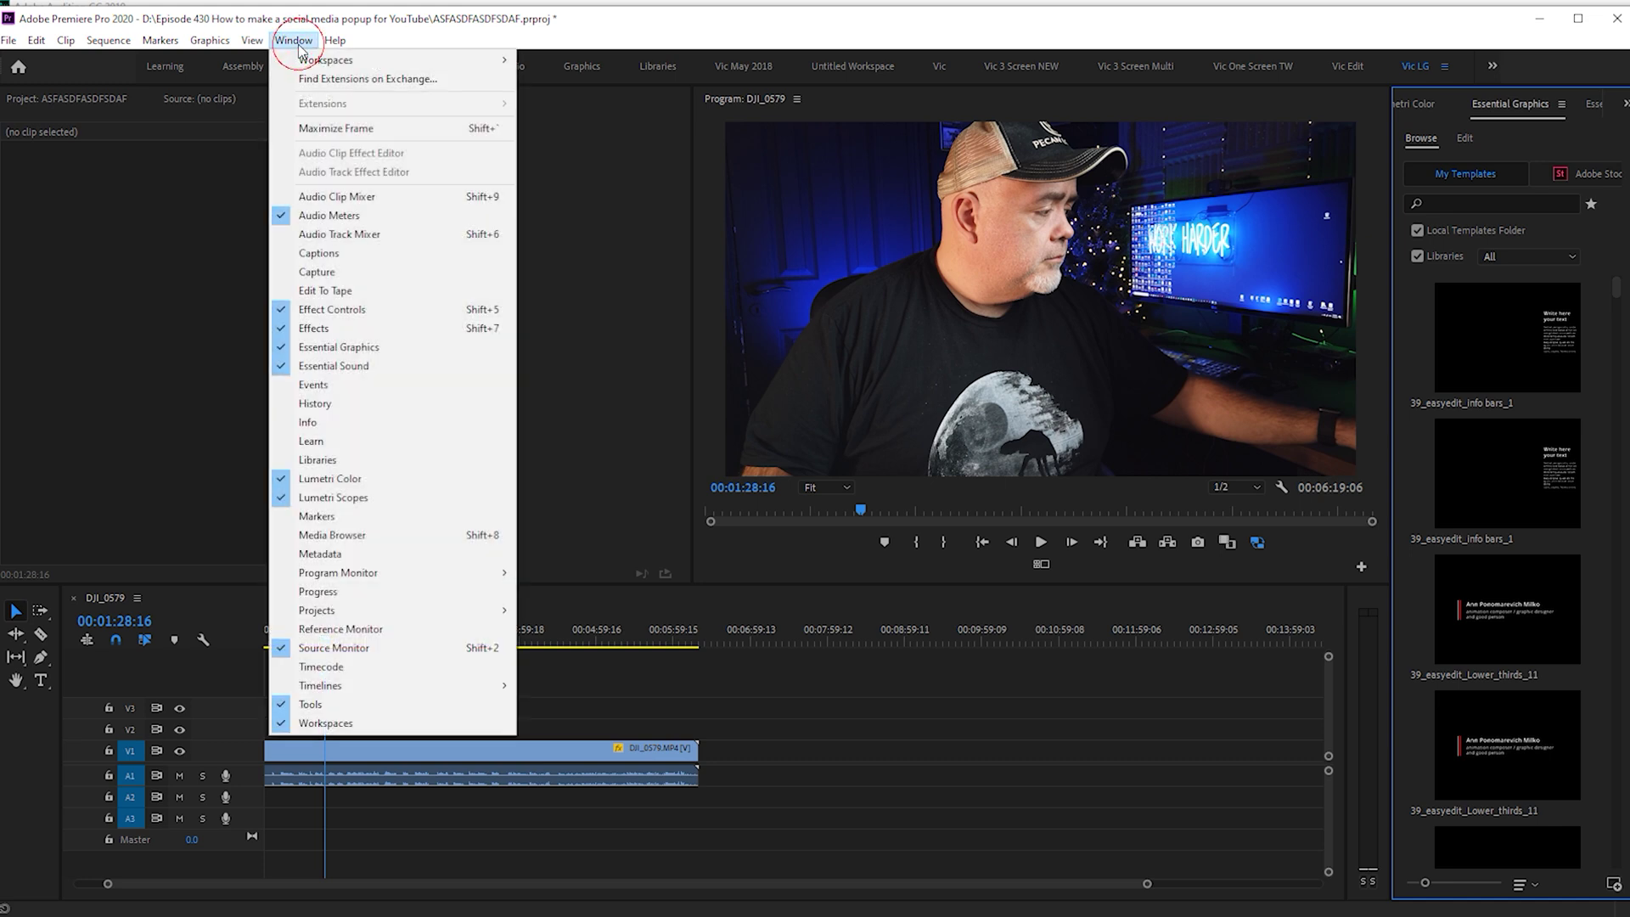
click(186, 350)
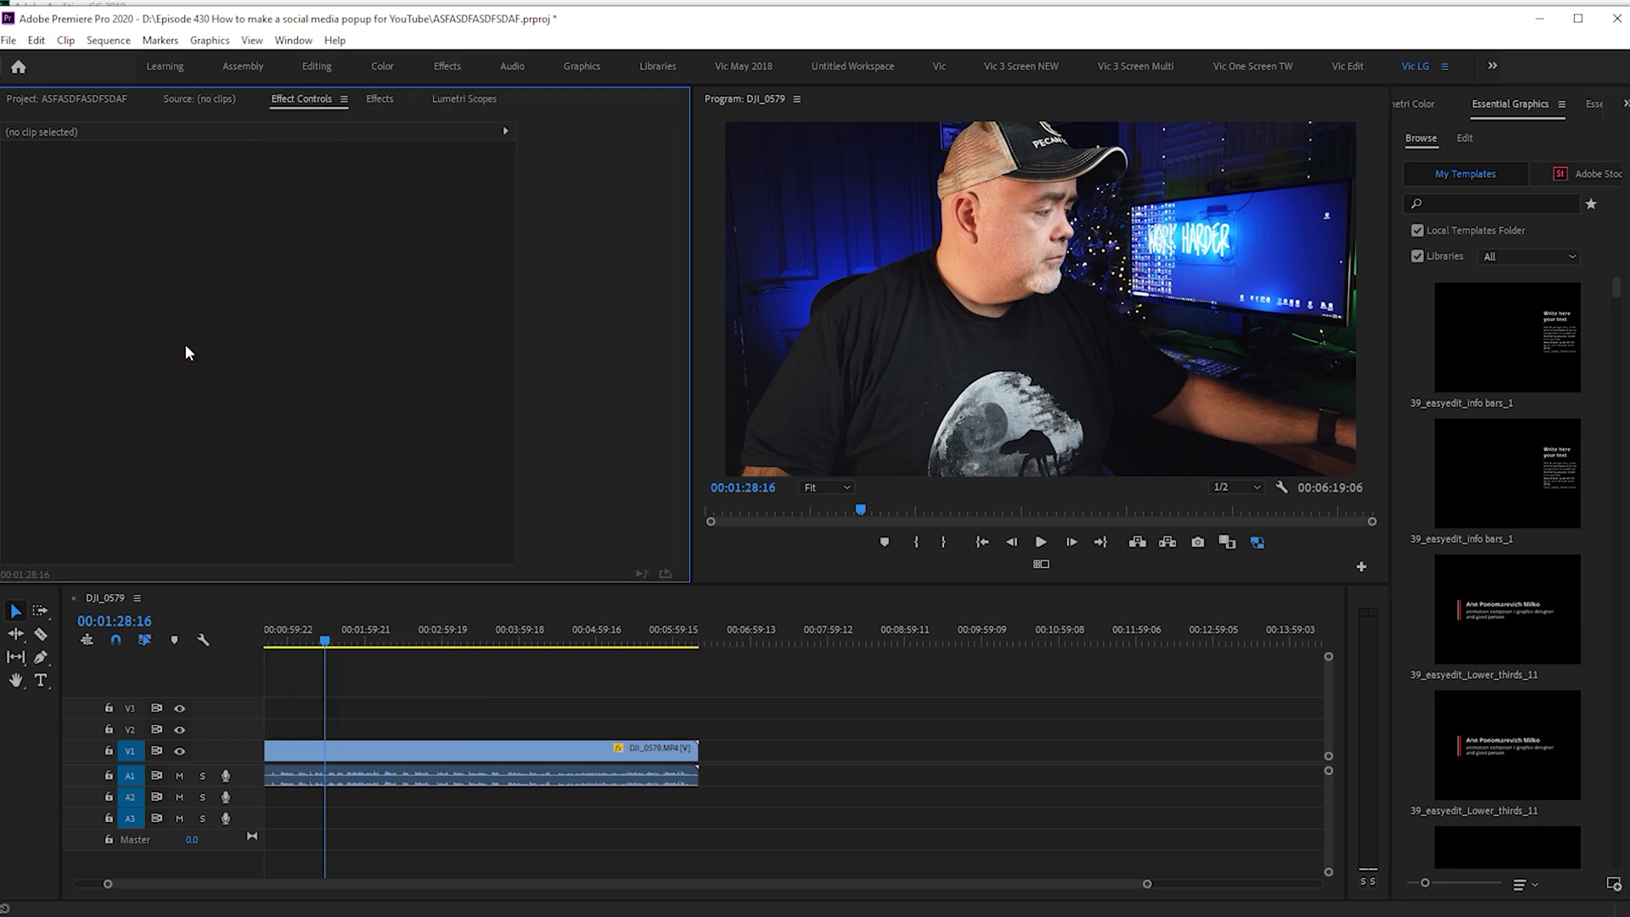
click(1613, 884)
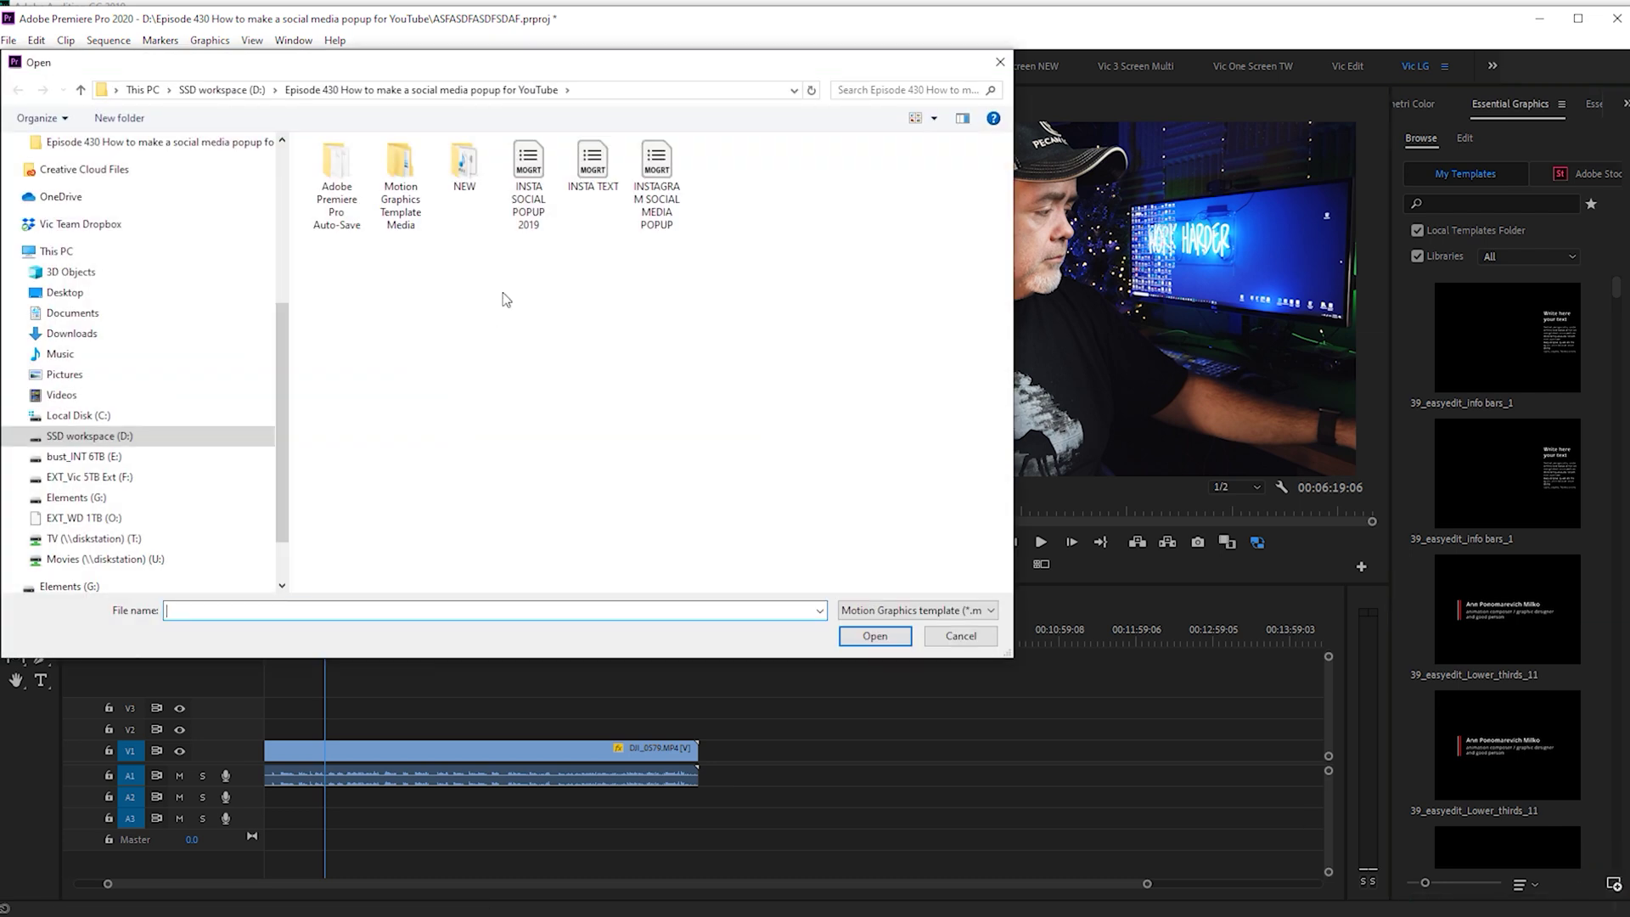
double_click(537, 192)
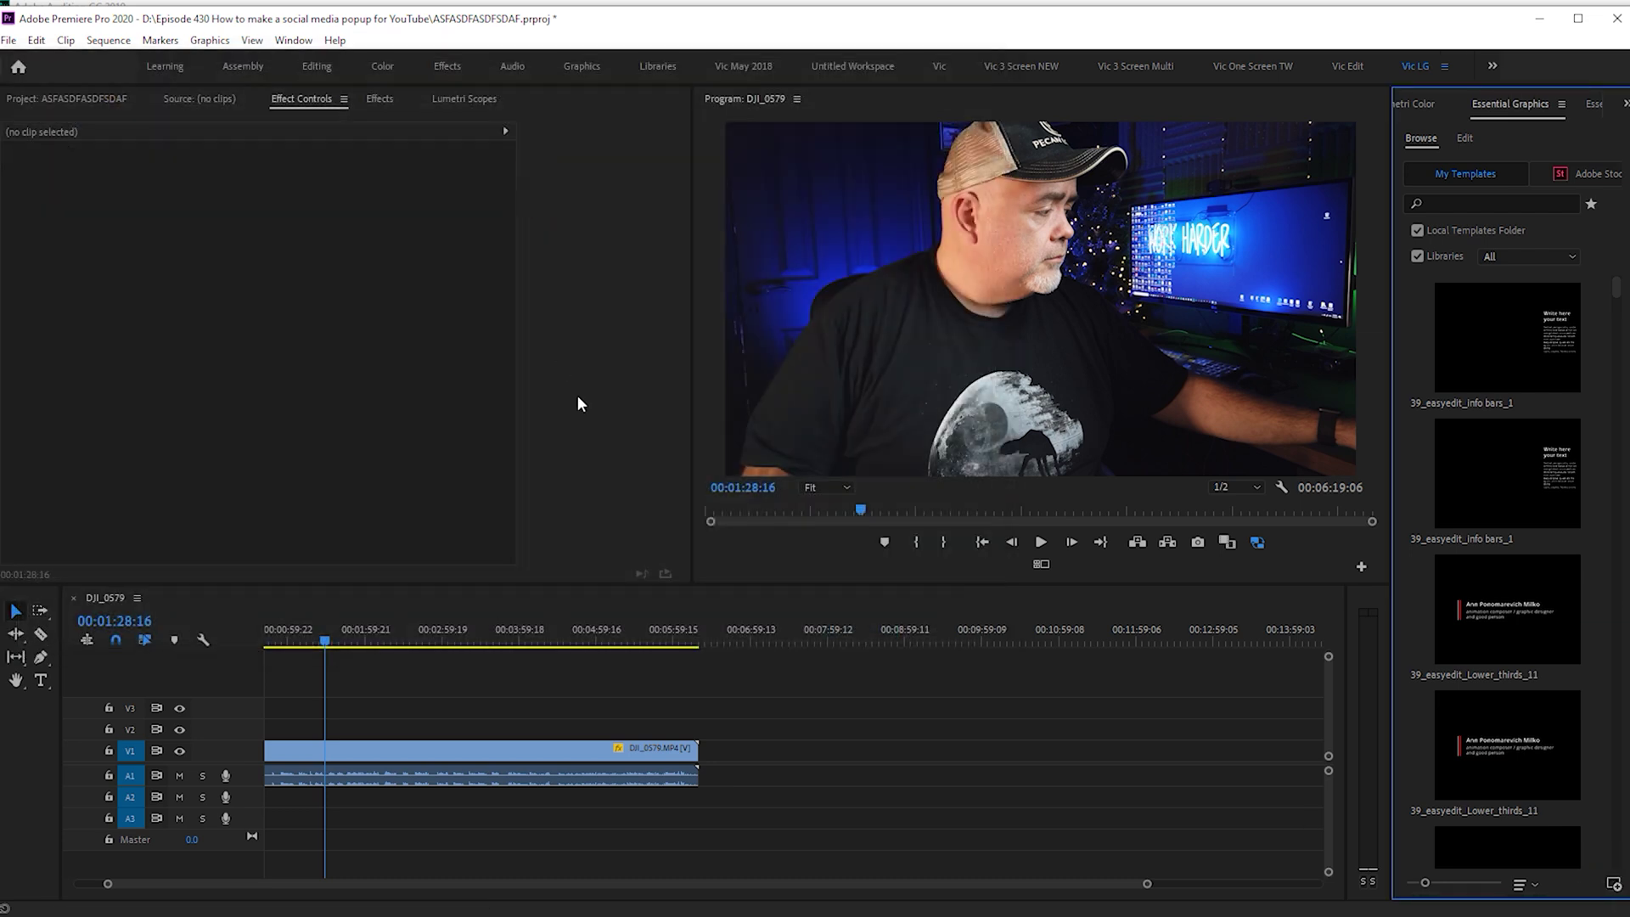
Search 'INSTA', place the template on V3 above DJI_0579 and play it back.
click(1501, 202)
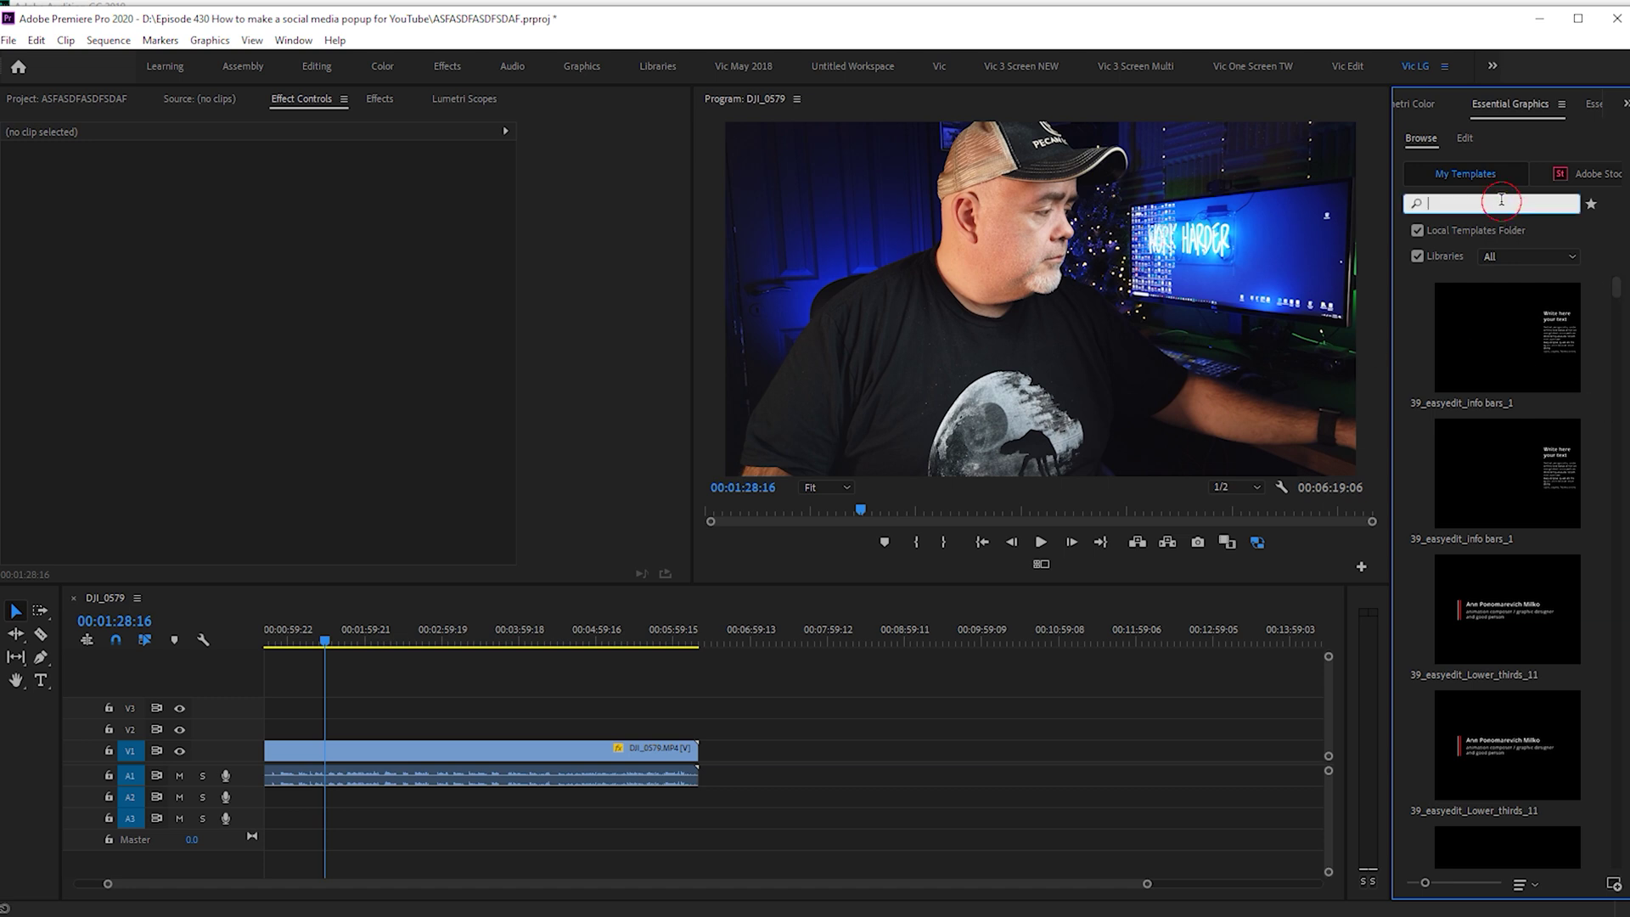
text(INSTA)
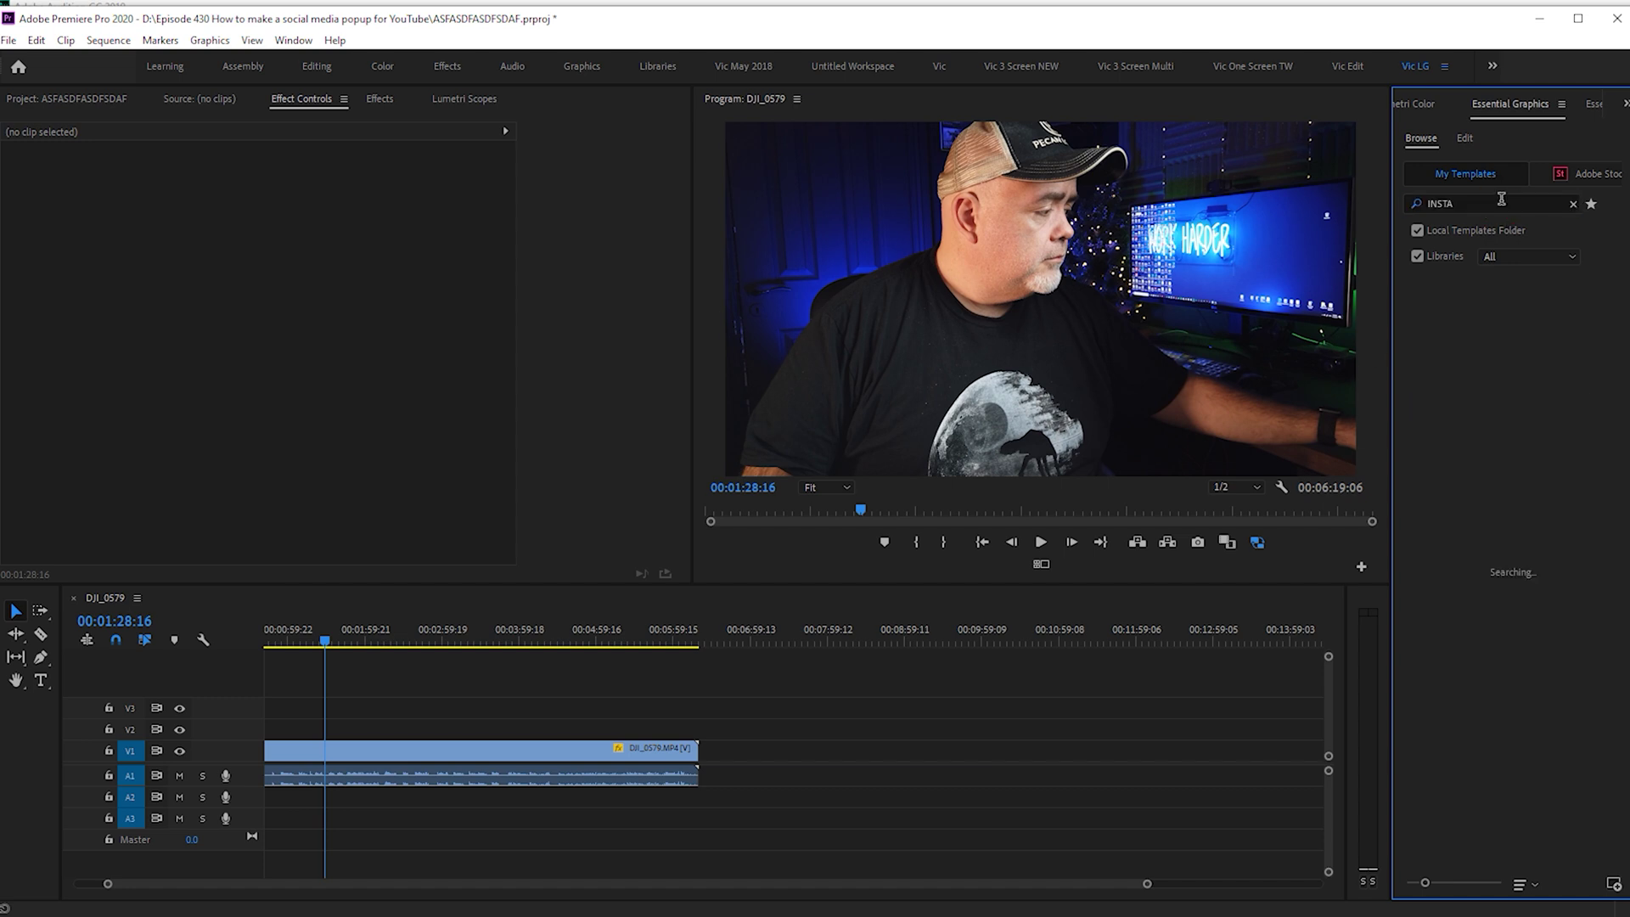
drag(1495, 329, 320, 707)
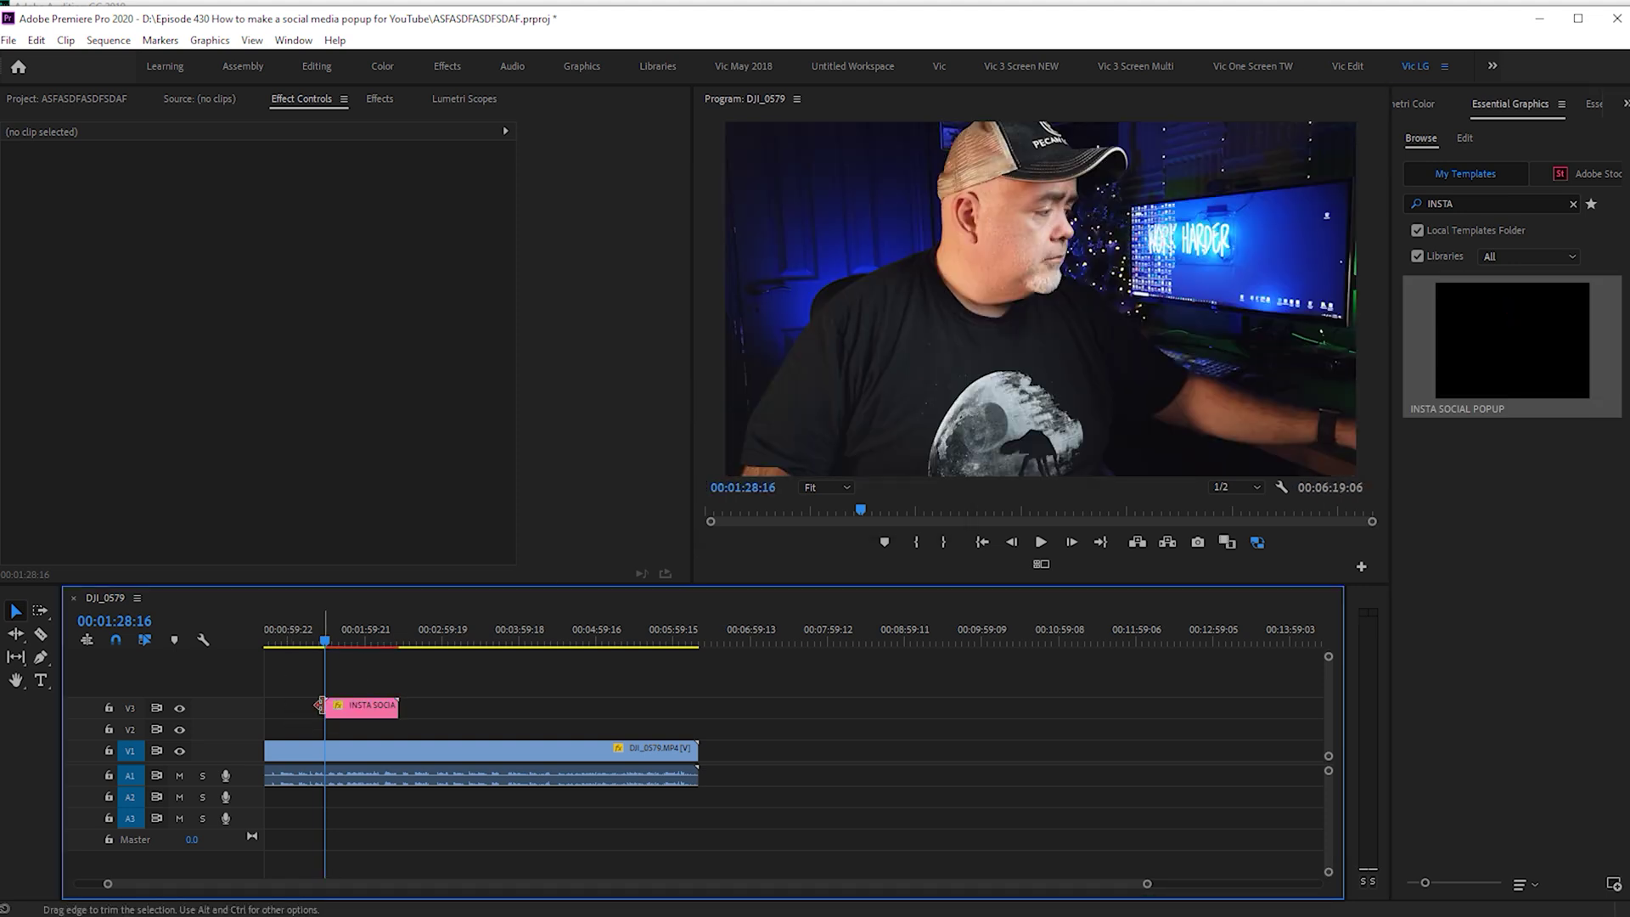
key(=)
key(=)
key(-)
key(space)
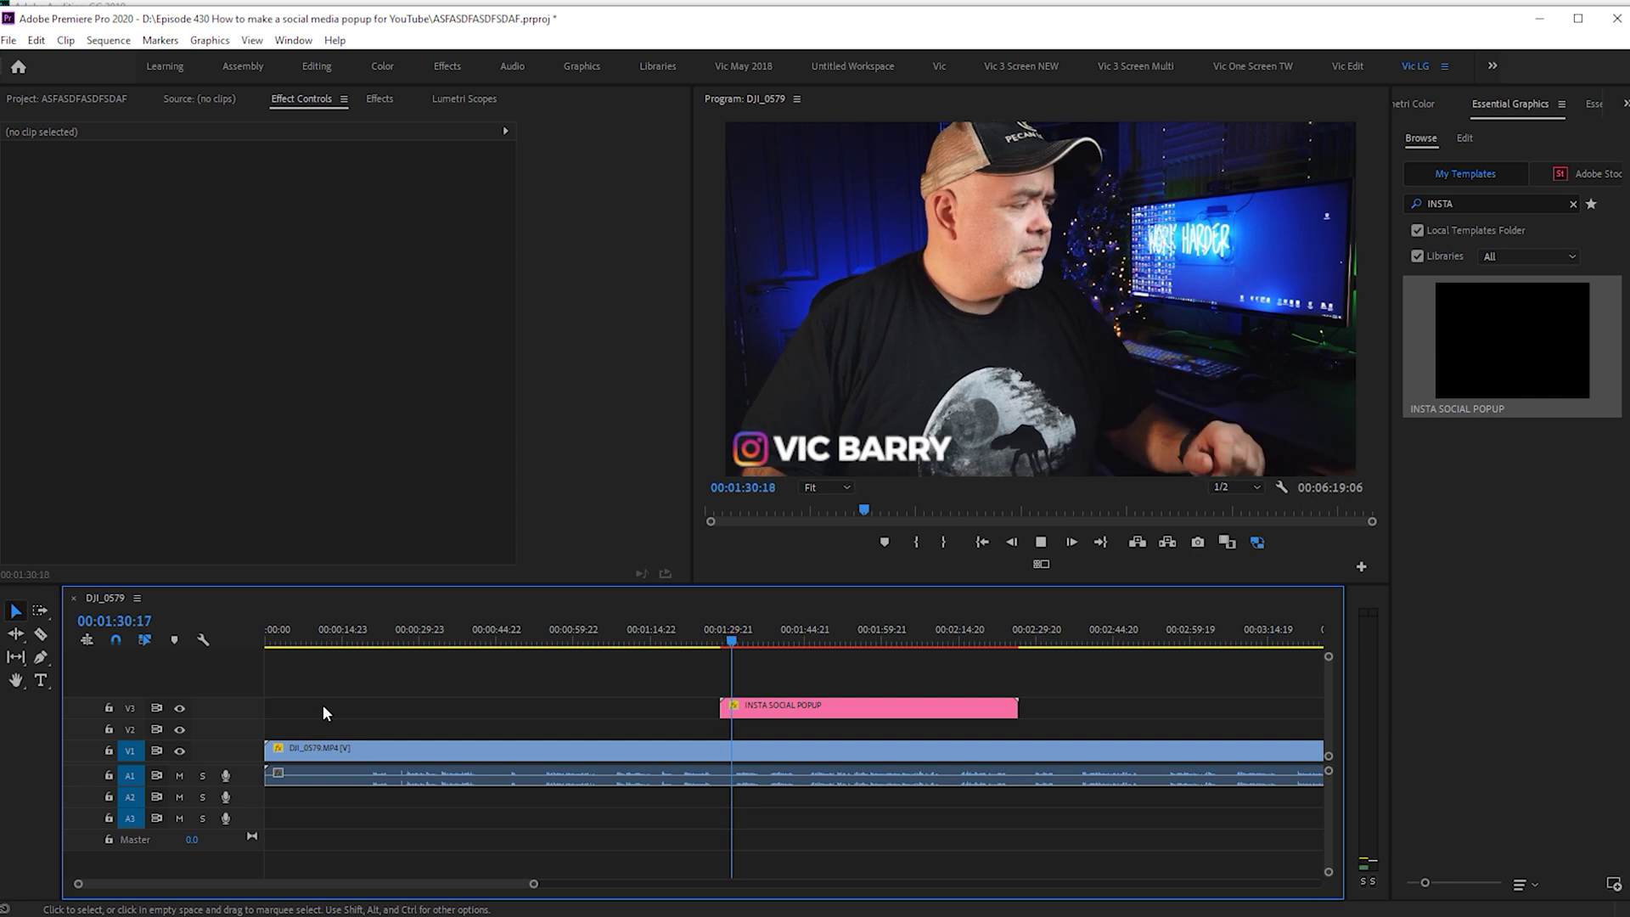
key(space)
key(d)
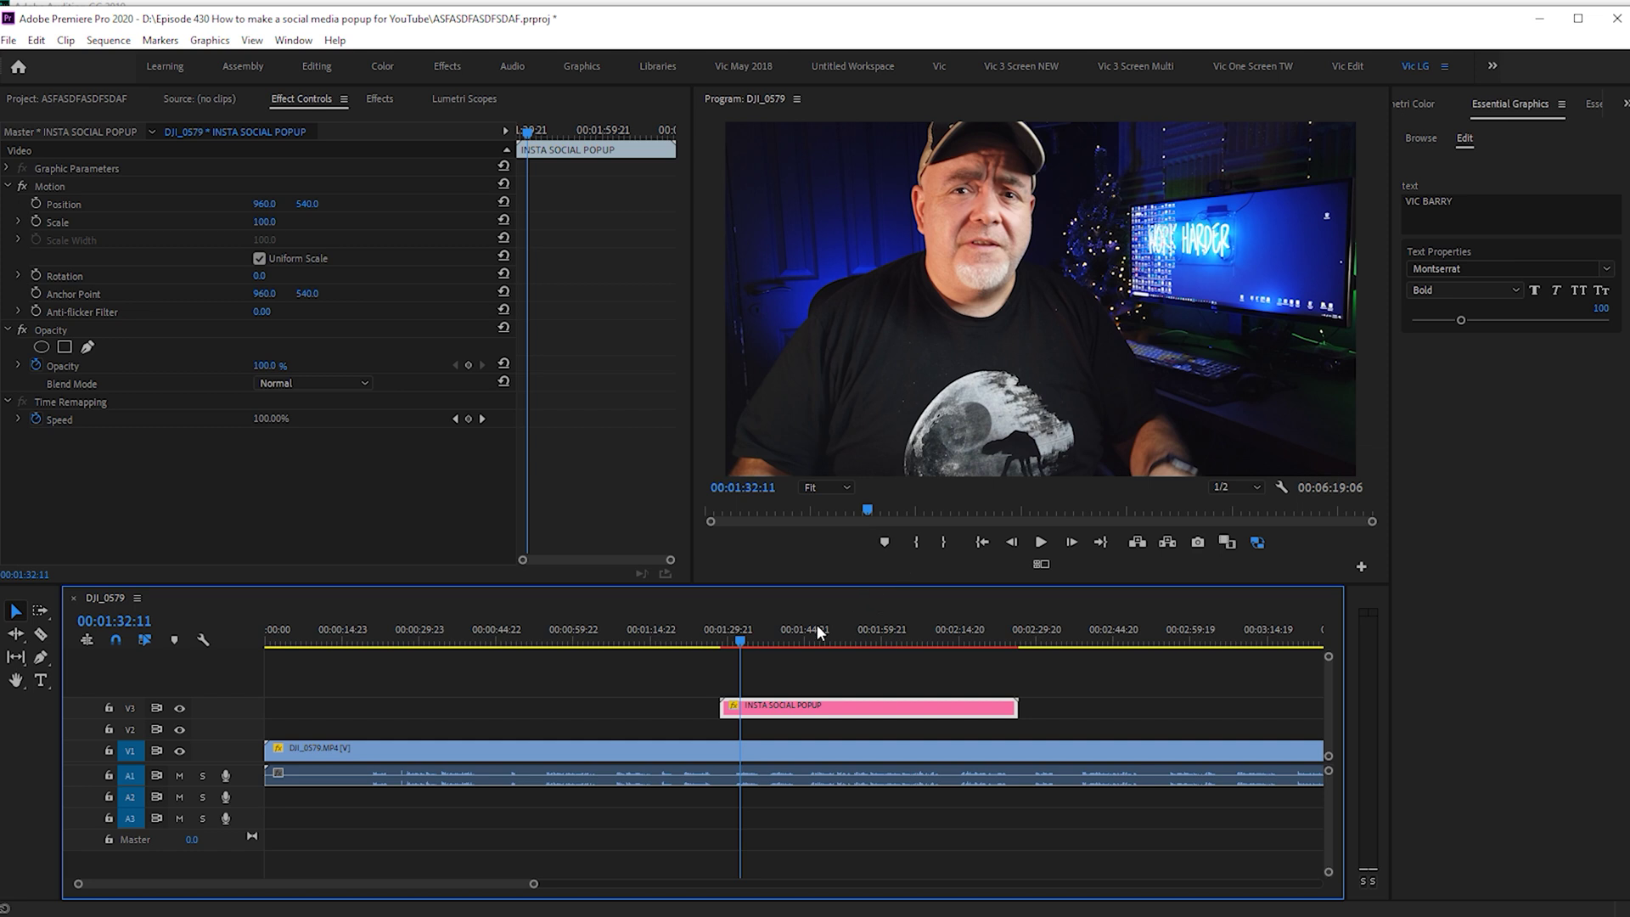
Set the popup's VIC BARRY text to MT Extra and enlarge it to size 109.
drag(801, 641, 732, 646)
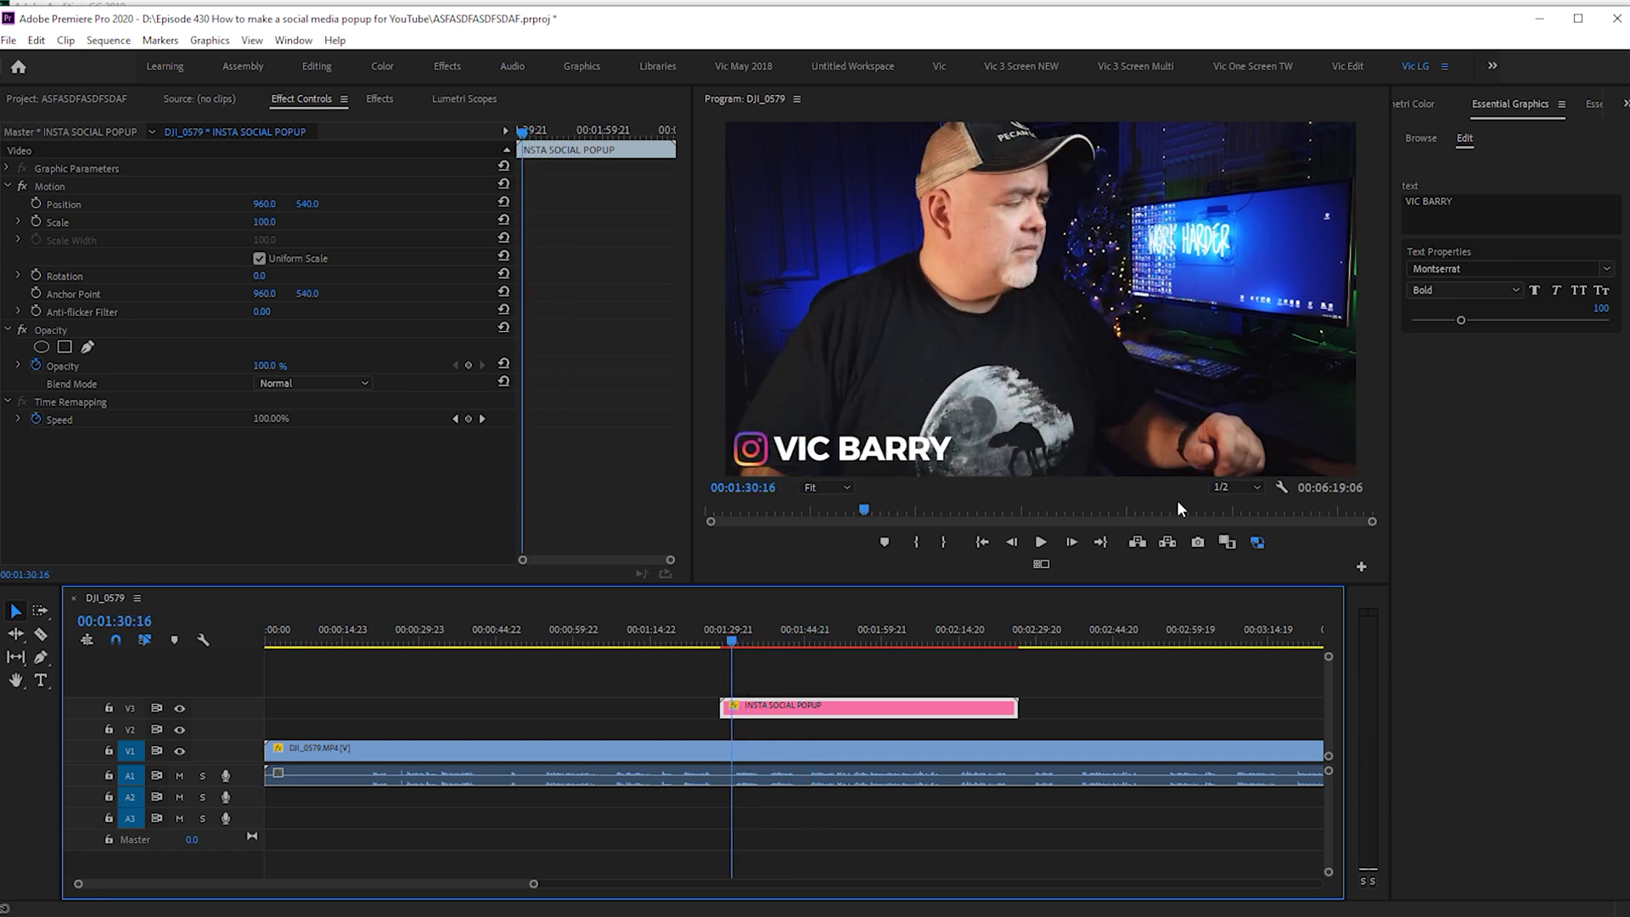
click(1517, 274)
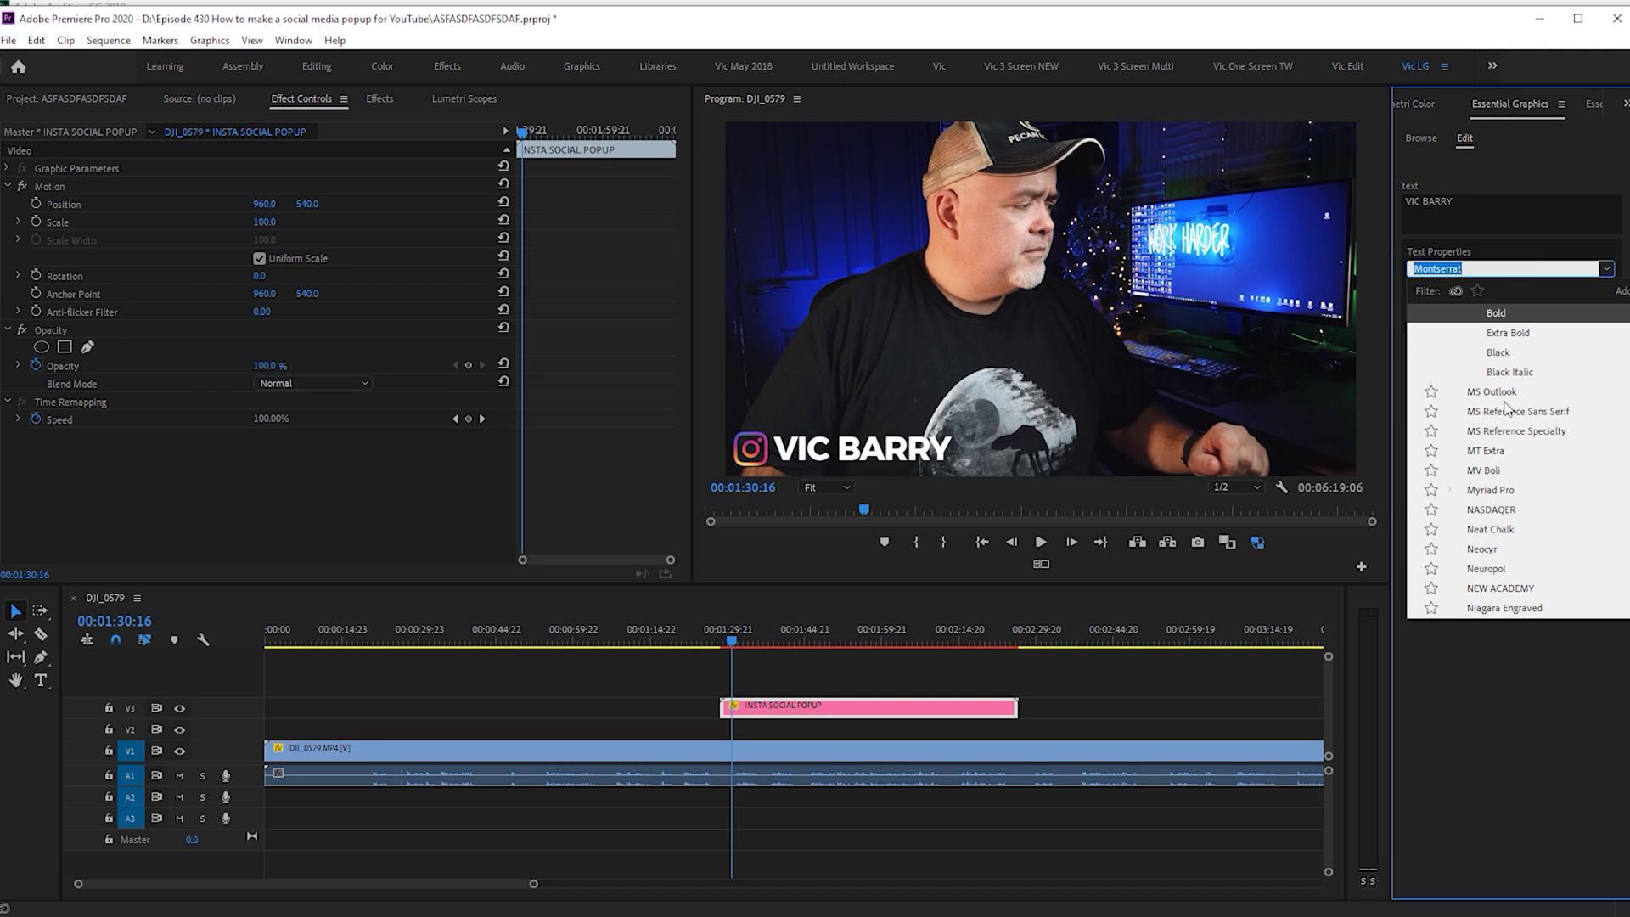
click(1503, 458)
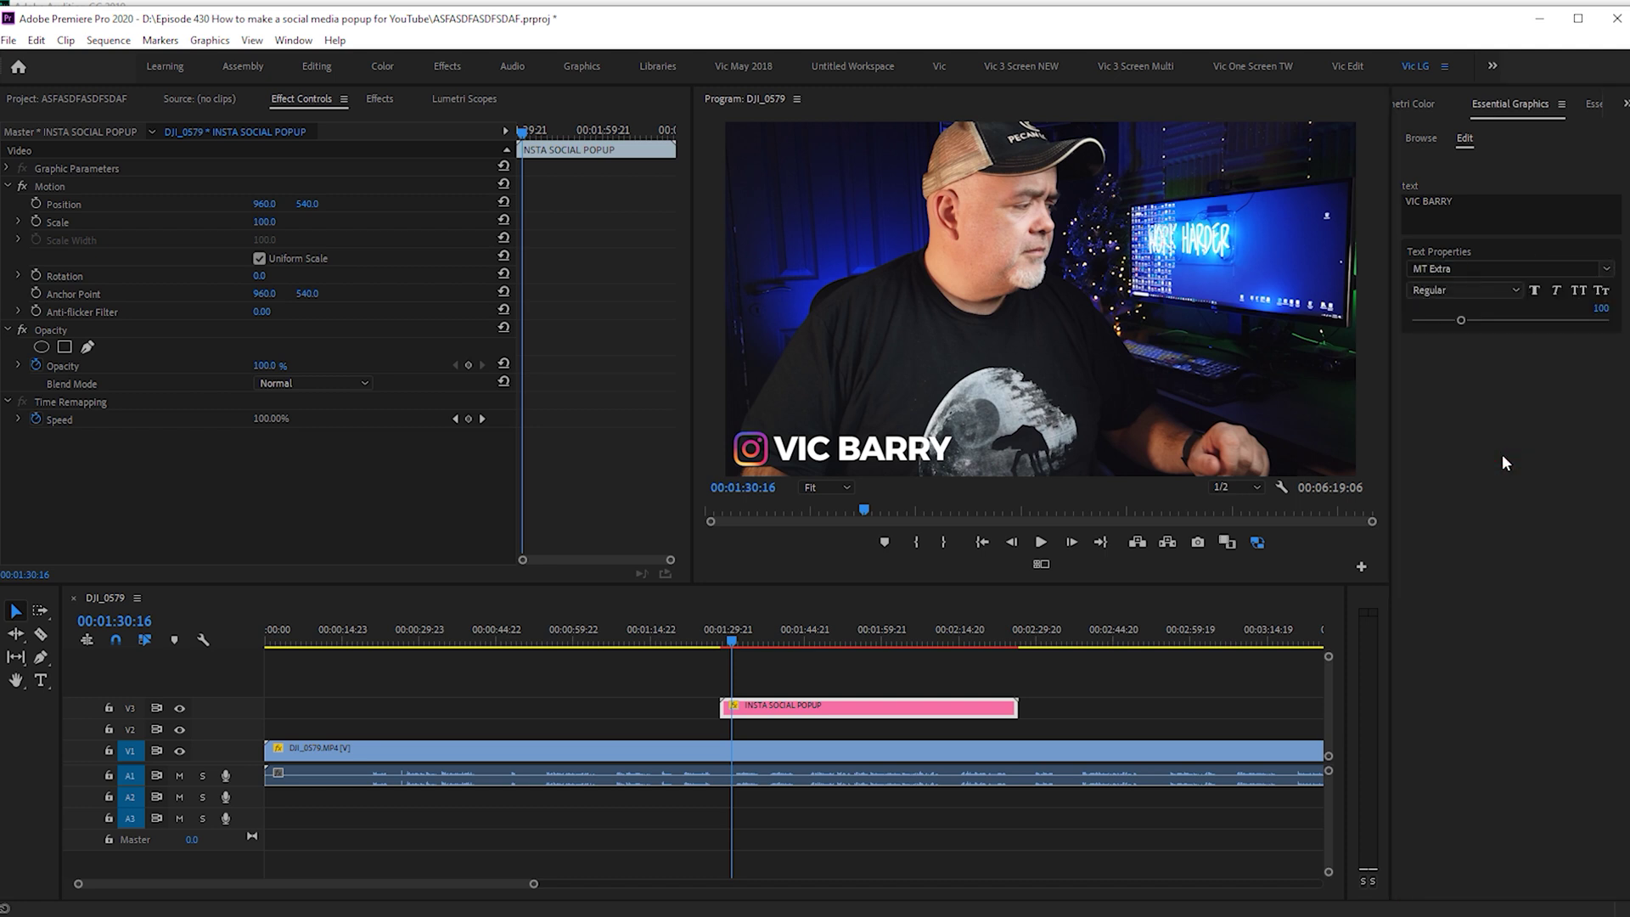
mouse_move(1481, 319)
mouse_down()
mouse_move(1496, 319)
mouse_move(1446, 333)
mouse_move(1463, 334)
mouse_up()
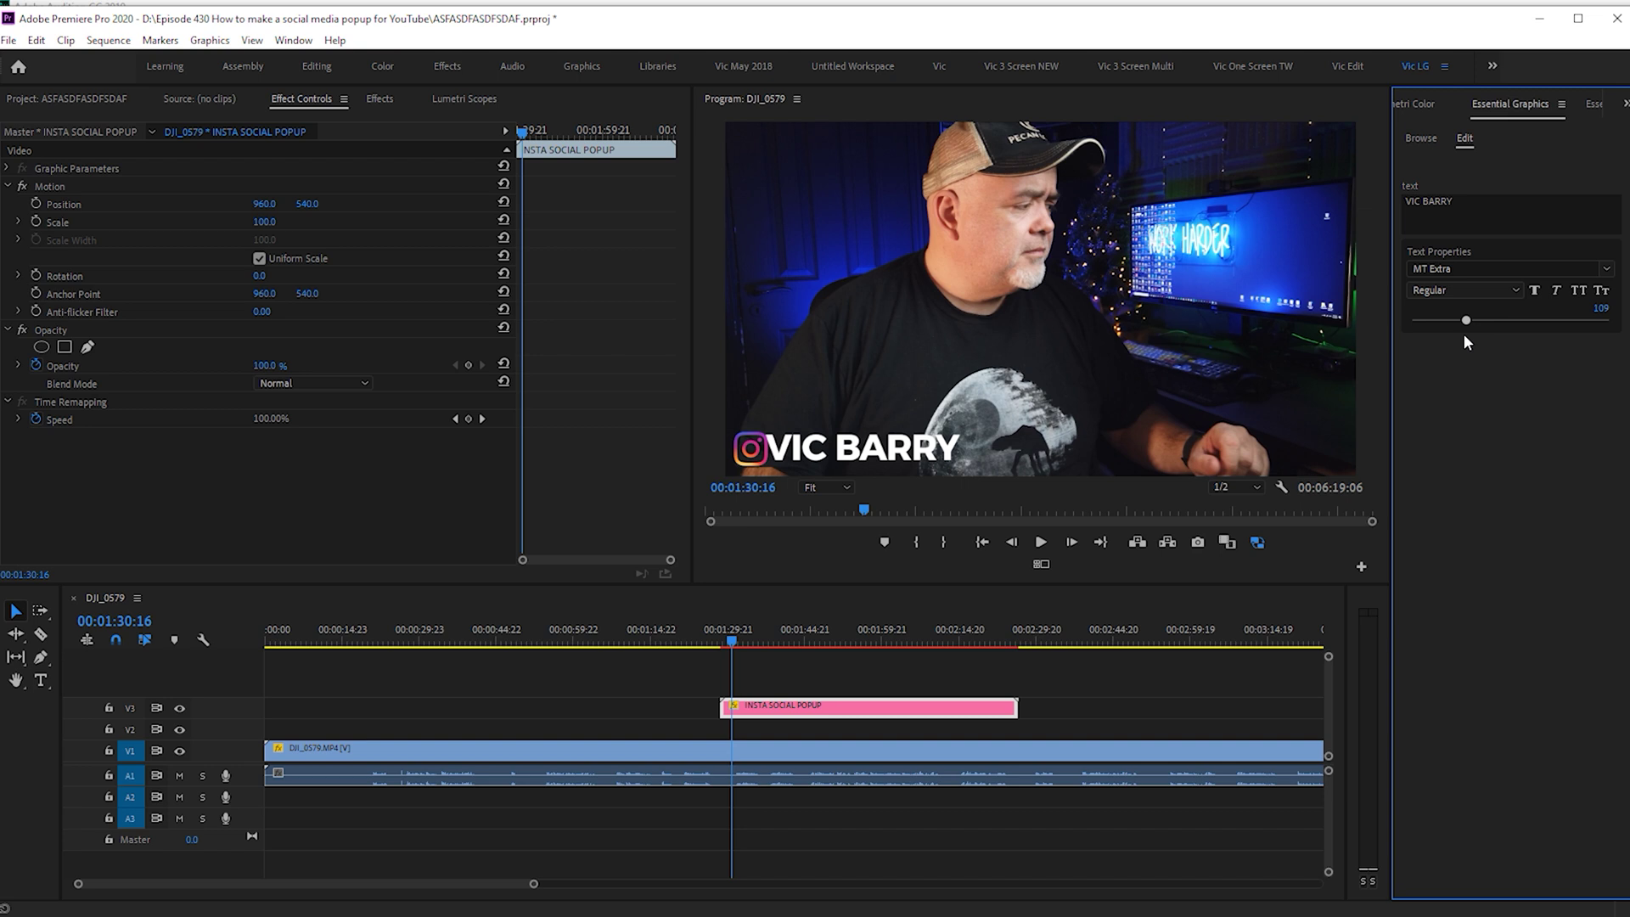